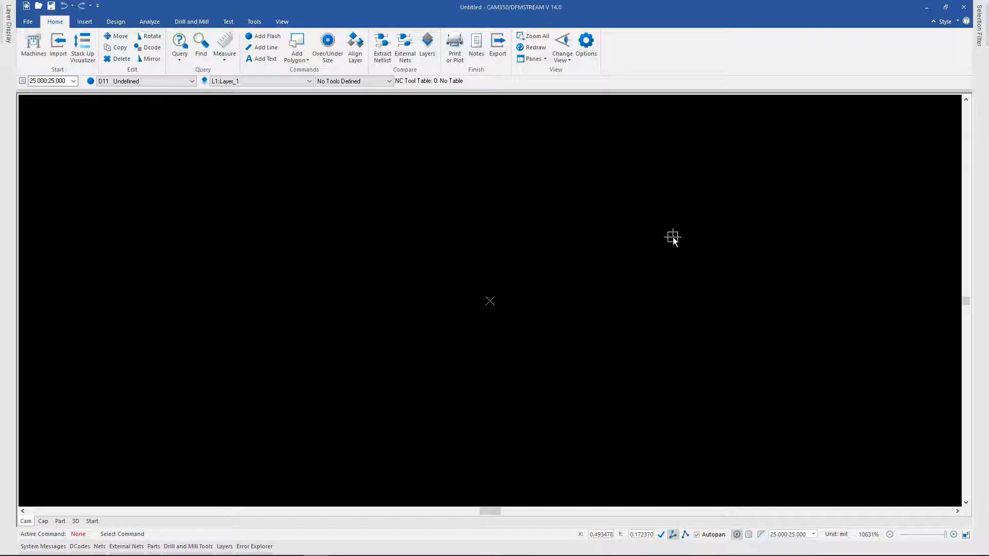
- Automatically import the 274x DST Demo folder using the default PADS Generic Template, accepting the identified layer types and proceeding to the stackup definition
{"action": "left_click", "coordinate": [28, 21]}
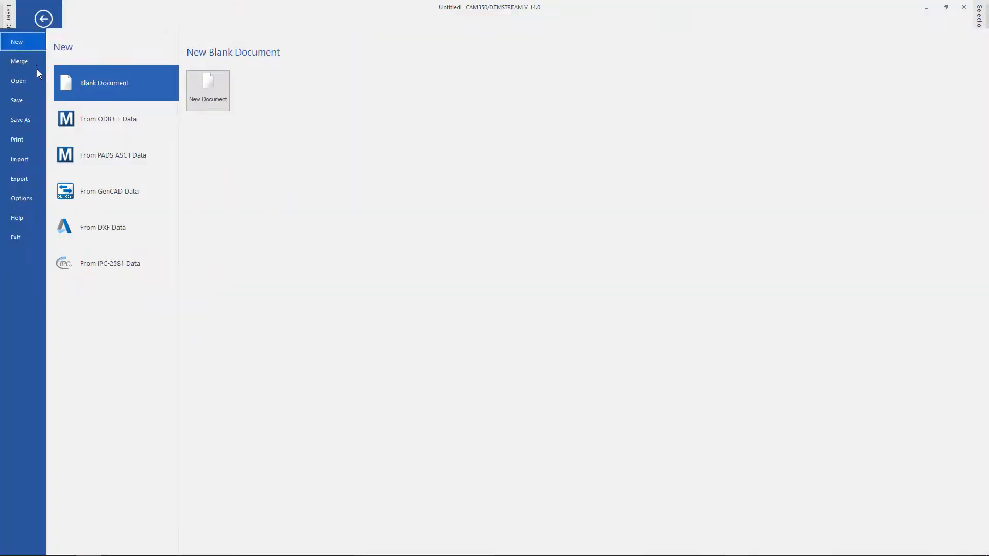
{"action": "left_click", "coordinate": [24, 158]}
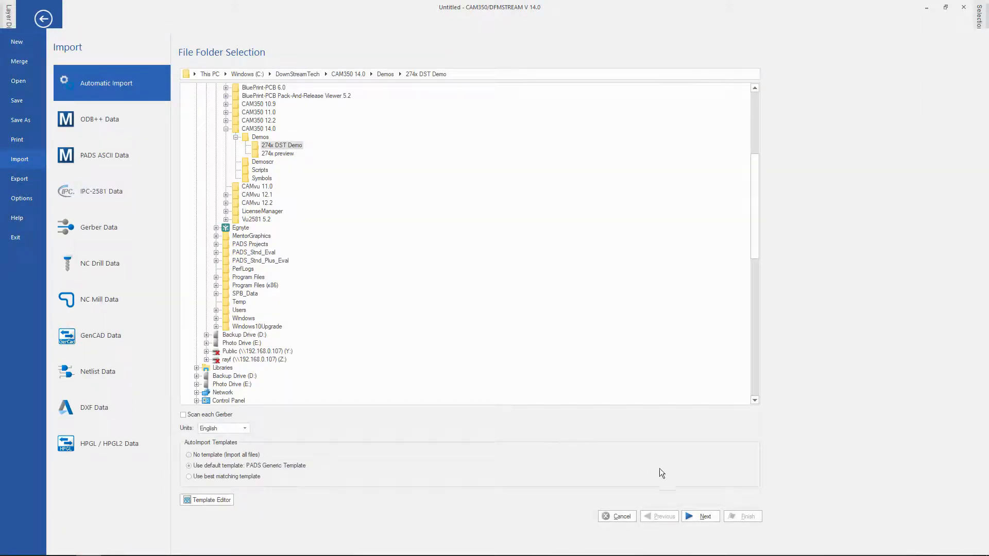
{"action": "left_click", "coordinate": [698, 515]}
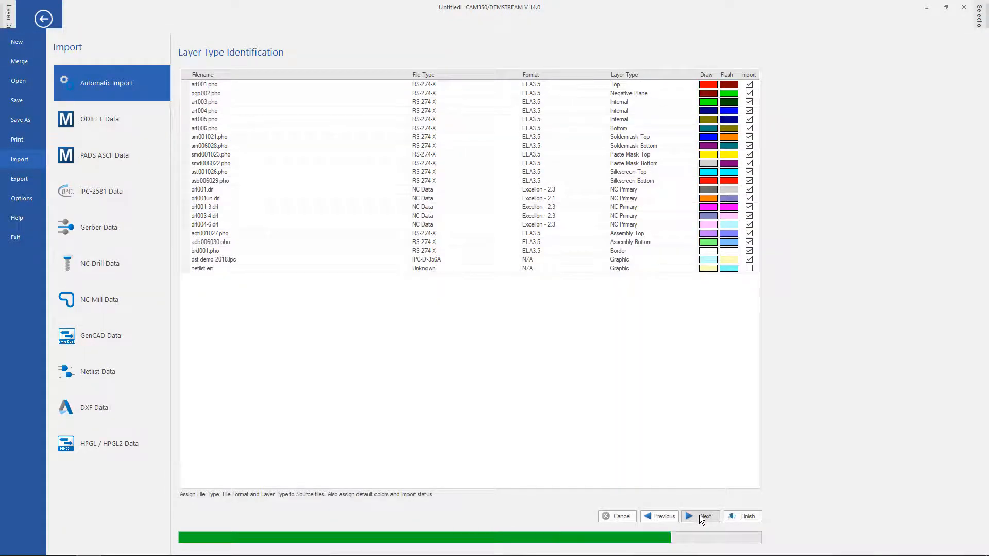
{"action": "left_click", "coordinate": [699, 515]}
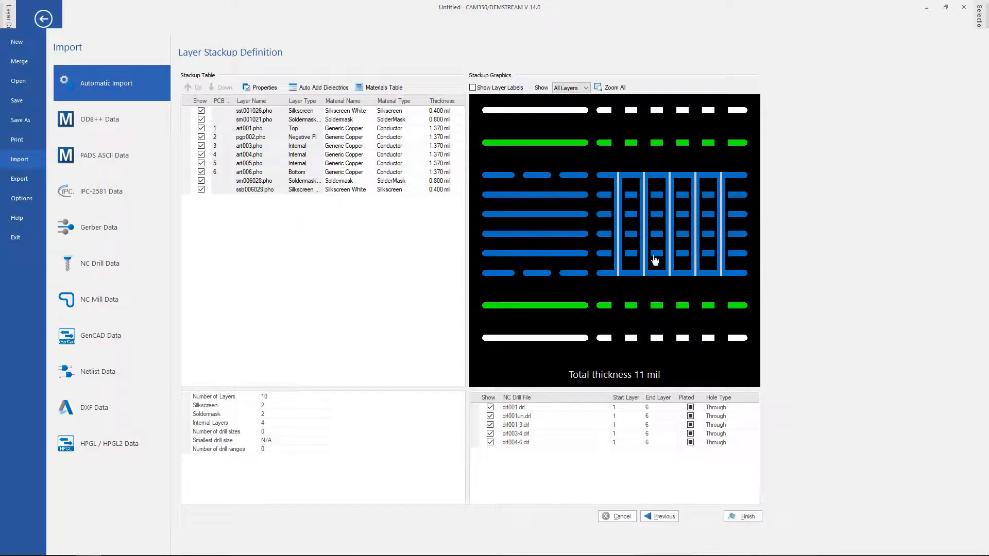
- Set the drill spans in the stackup: drl001-3.drl from layer 1 to 3, drl003-4.drl from 3 to 4, and drl004-6.drl from 4 to 6
{"action": "left_click", "coordinate": [669, 273]}
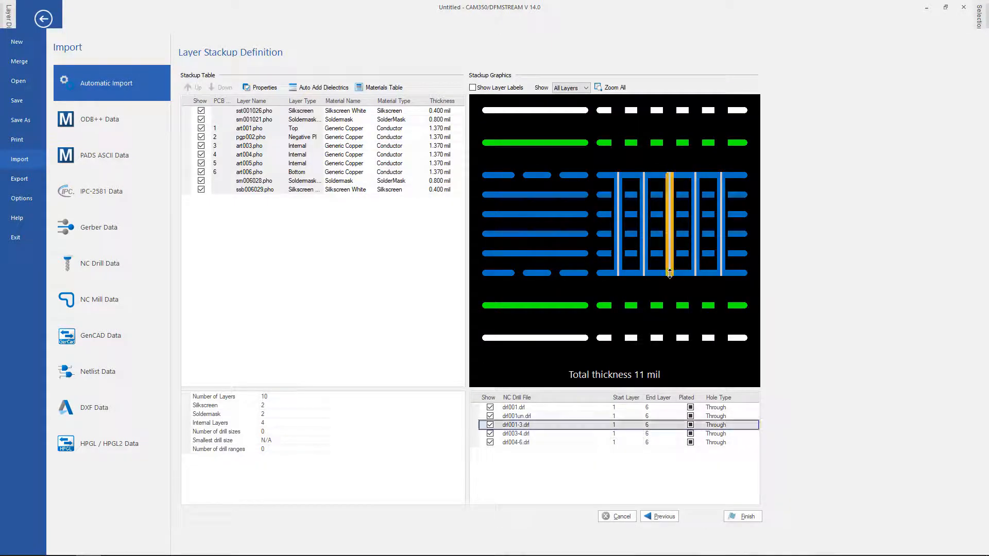
{"action": "left_click_drag", "start_coordinate": [670, 273], "coordinate": [671, 216]}
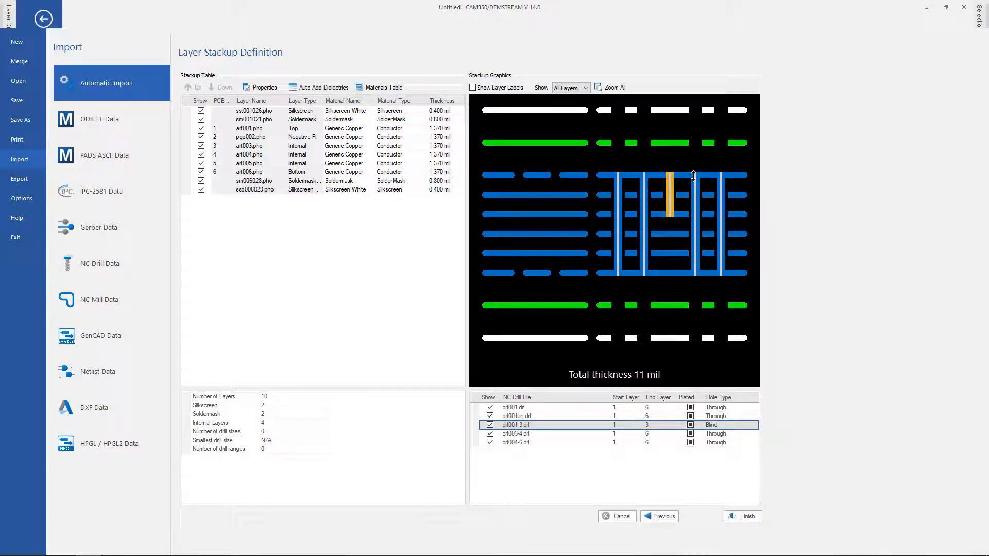
{"action": "left_click_drag", "start_coordinate": [695, 172], "coordinate": [694, 223]}
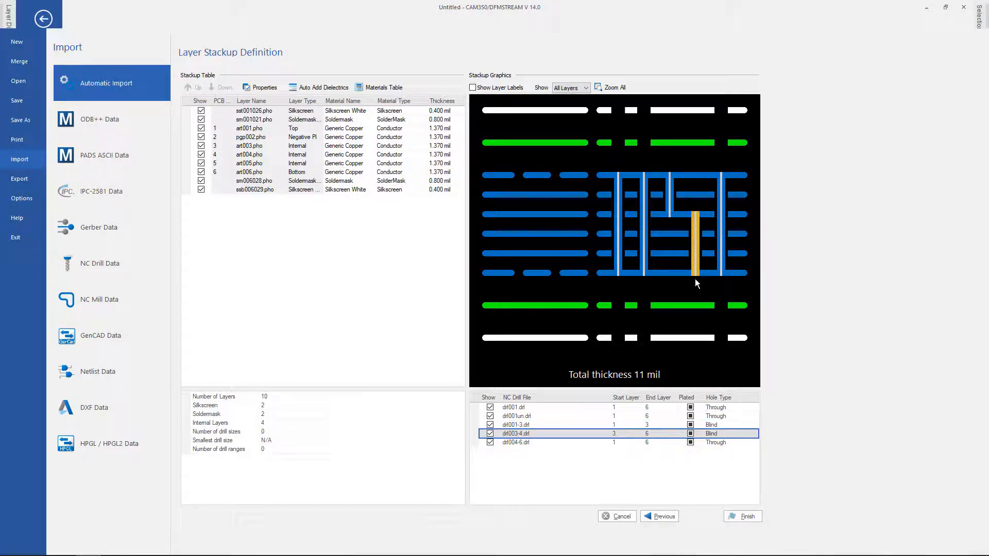
{"action": "left_click_drag", "start_coordinate": [696, 276], "coordinate": [695, 237]}
{"action": "left_click_drag", "start_coordinate": [721, 173], "coordinate": [724, 235]}
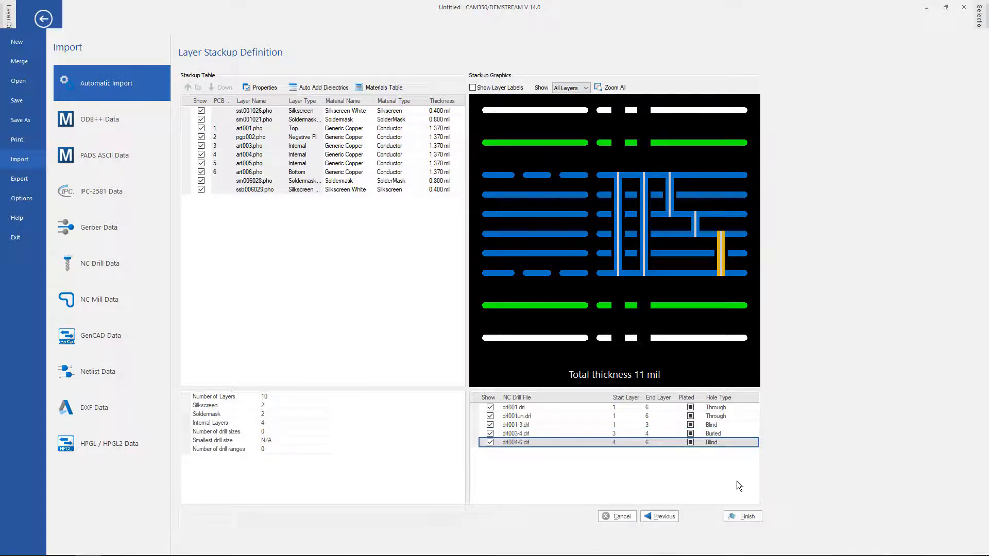
- Finish the import and run the netlist extraction with the default parameters and drl001.drl as the through hole drill
{"action": "left_click", "coordinate": [739, 520]}
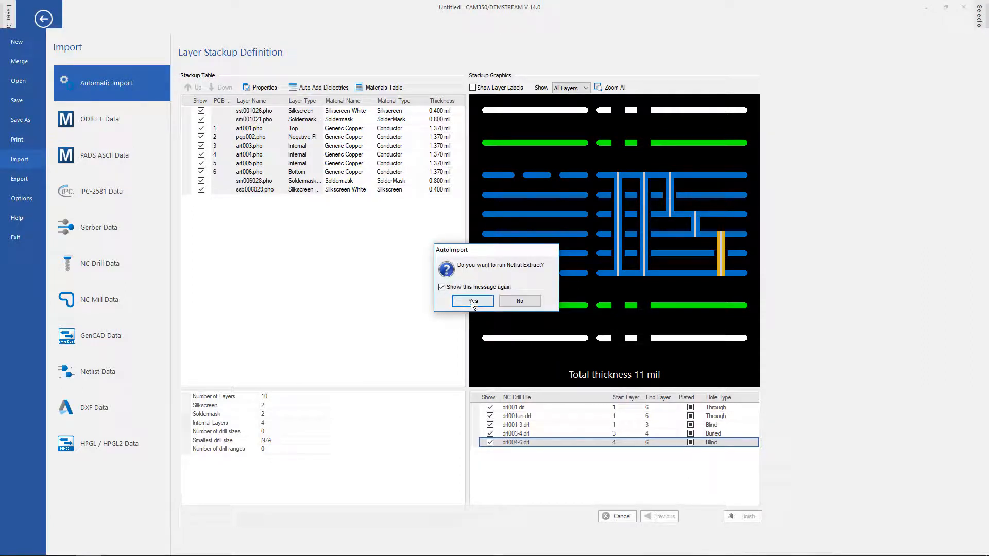
{"action": "left_click", "coordinate": [470, 301]}
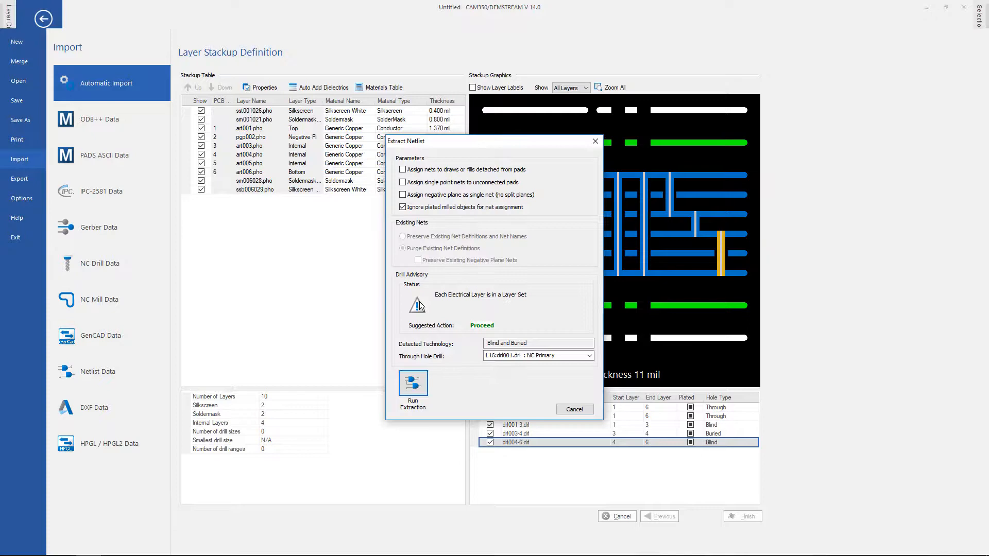
{"action": "left_click", "coordinate": [412, 381]}
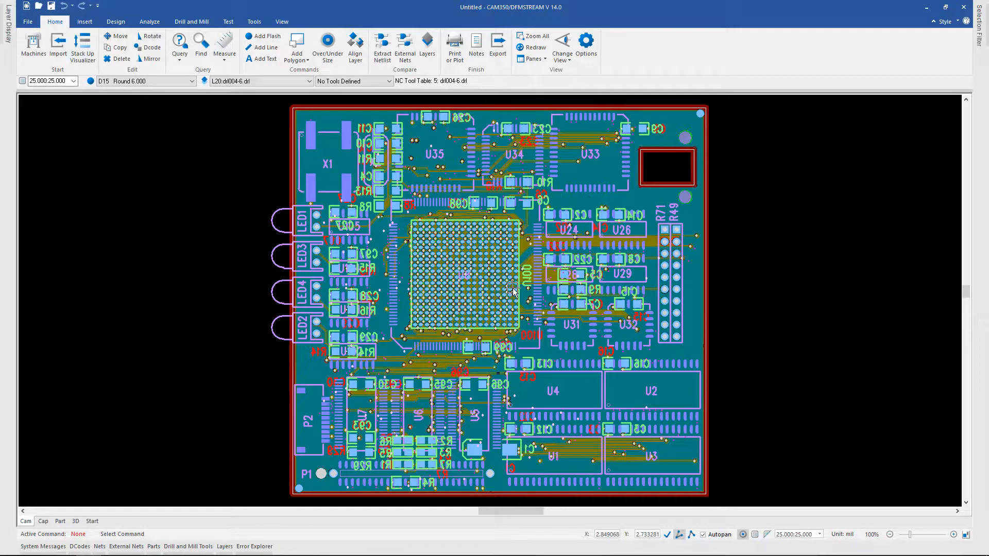
- Overwrite the CAM net names with the external net names
{"action": "left_click", "coordinate": [149, 22]}
{"action": "left_click", "coordinate": [30, 49]}
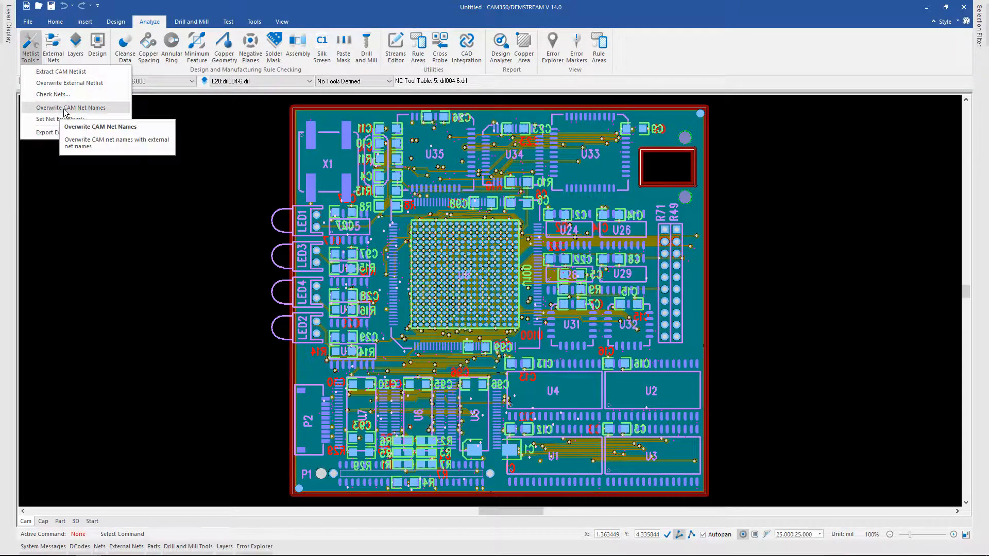
{"action": "left_click", "coordinate": [64, 108]}
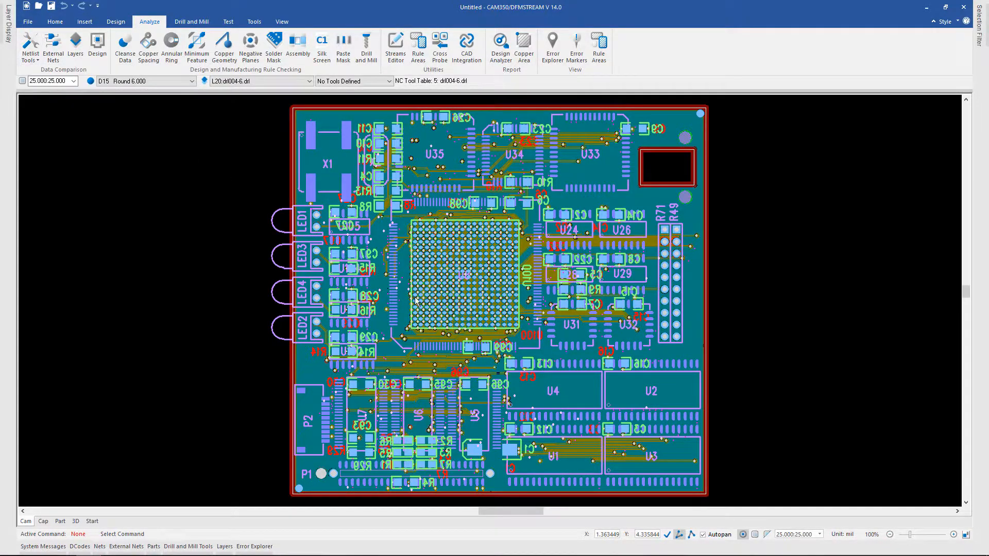
- Show only the brd001.pho border layer and convert its outer rectangle to a board outline with an offset of 0
{"action": "mouse_move", "coordinate": [491, 280]}
{"action": "mouse_move", "coordinate": [5, 47]}
{"action": "double_click", "coordinate": [37, 170]}
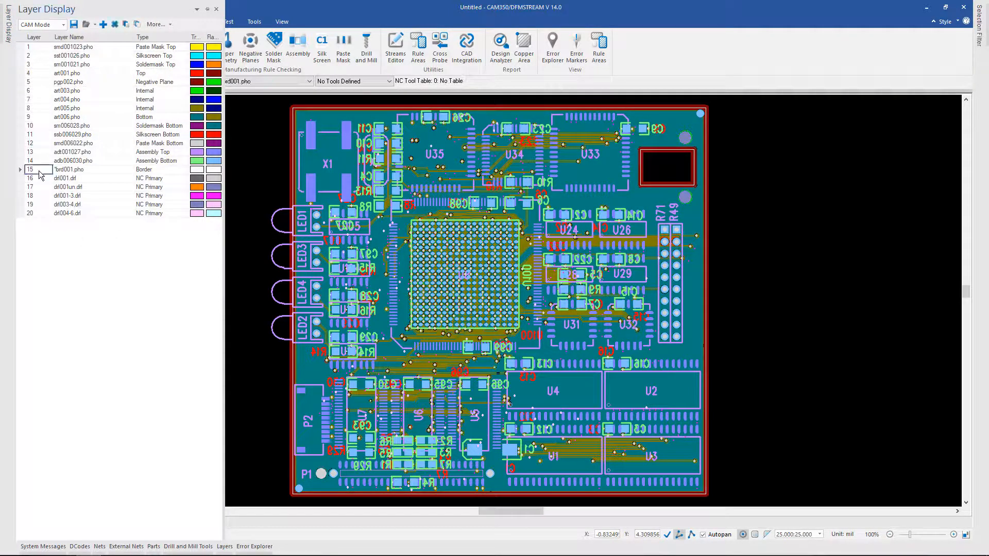
{"action": "left_click", "coordinate": [246, 21]}
{"action": "left_click", "coordinate": [263, 56]}
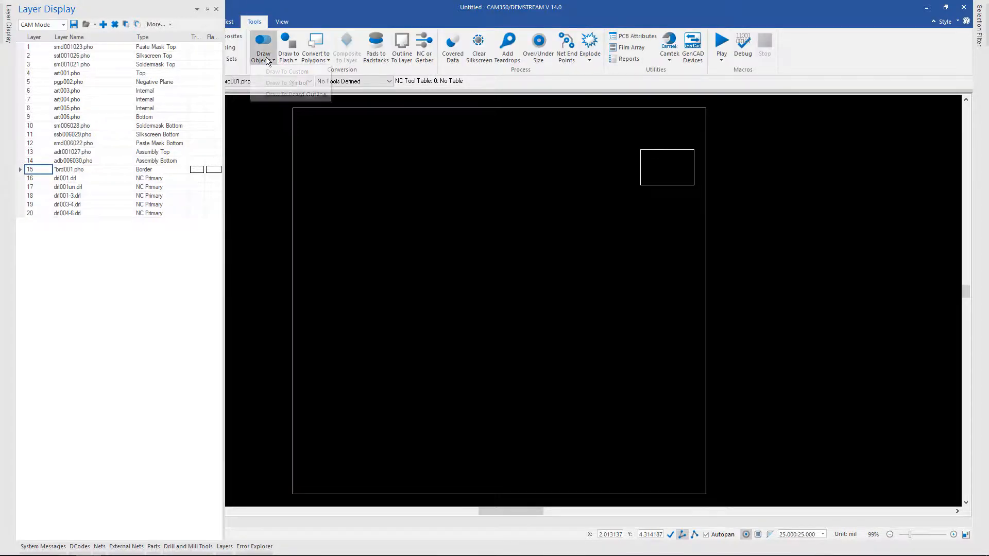
{"action": "left_click", "coordinate": [286, 95]}
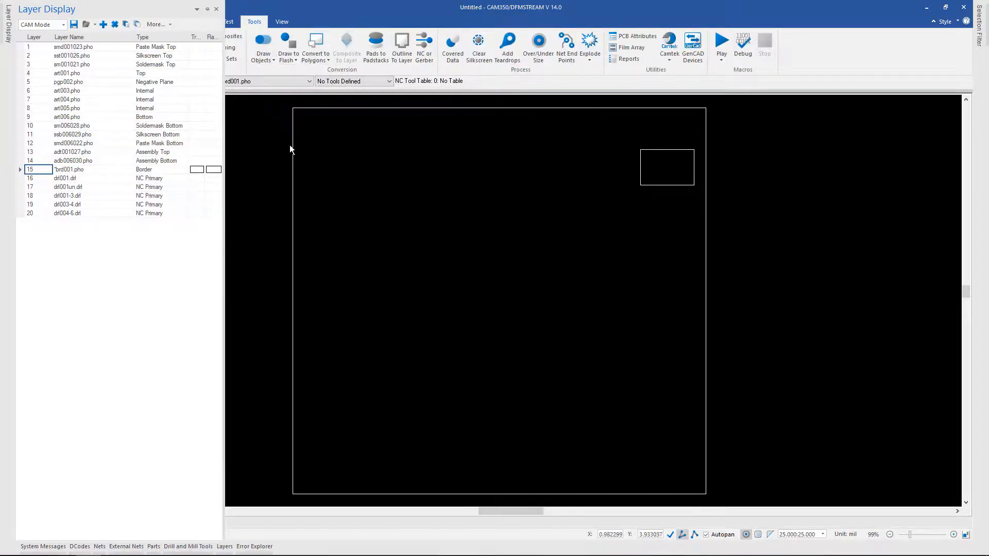
{"action": "left_click", "coordinate": [290, 147]}
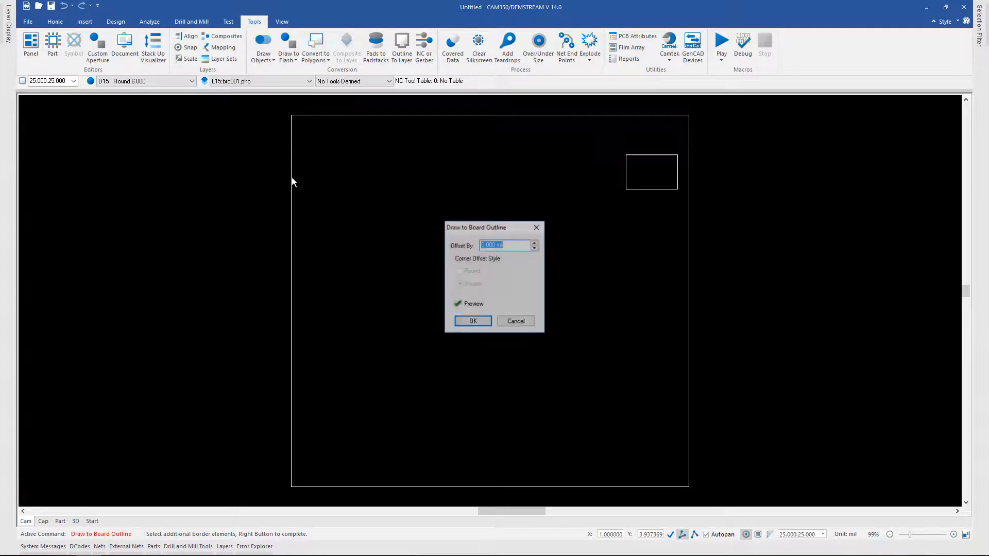
{"action": "left_click", "coordinate": [472, 322]}
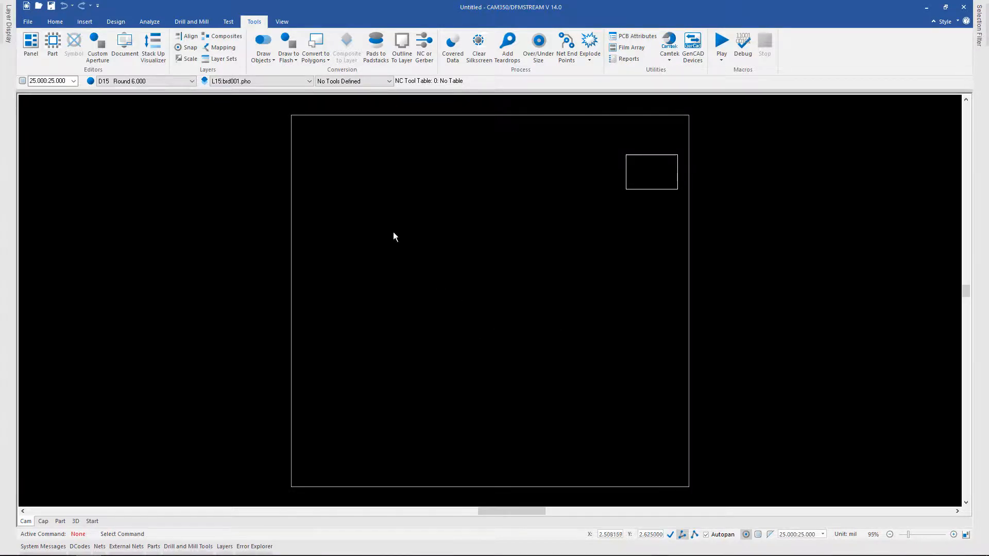
- Save the design to the Desktop as the Common Data File gerber2doc.dpd, replacing the existing file
{"action": "left_click", "coordinate": [32, 18]}
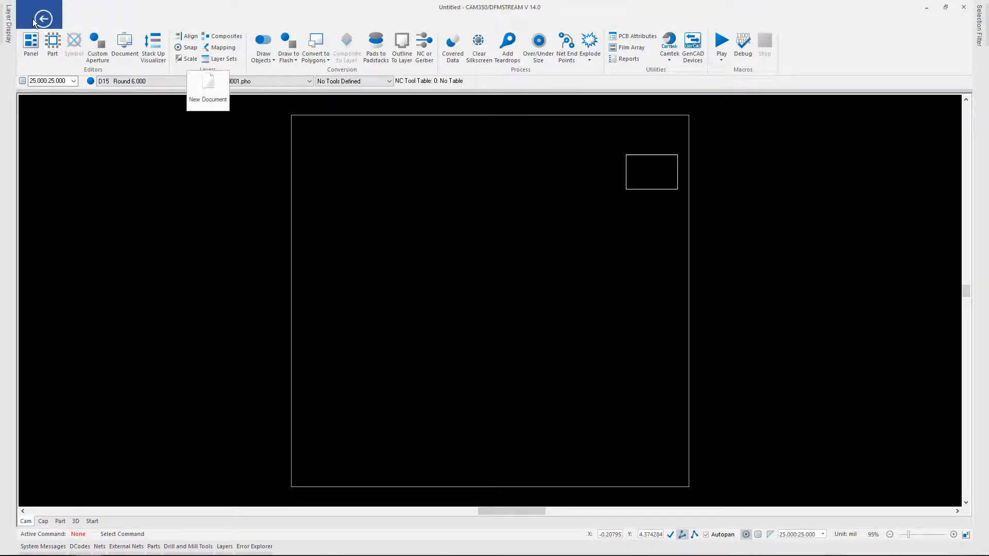
{"action": "left_click", "coordinate": [24, 120]}
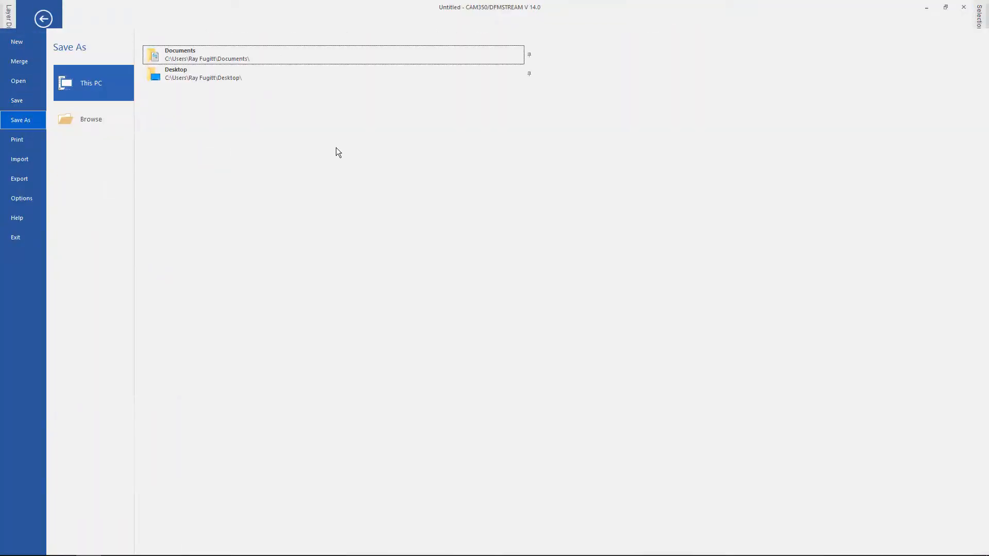
{"action": "left_click", "coordinate": [257, 76]}
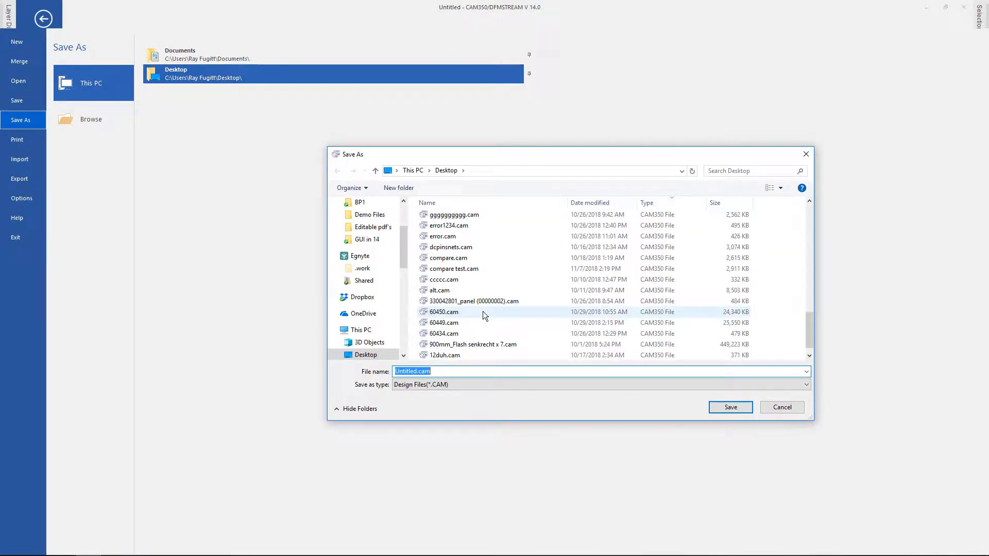
{"action": "left_click", "coordinate": [669, 385]}
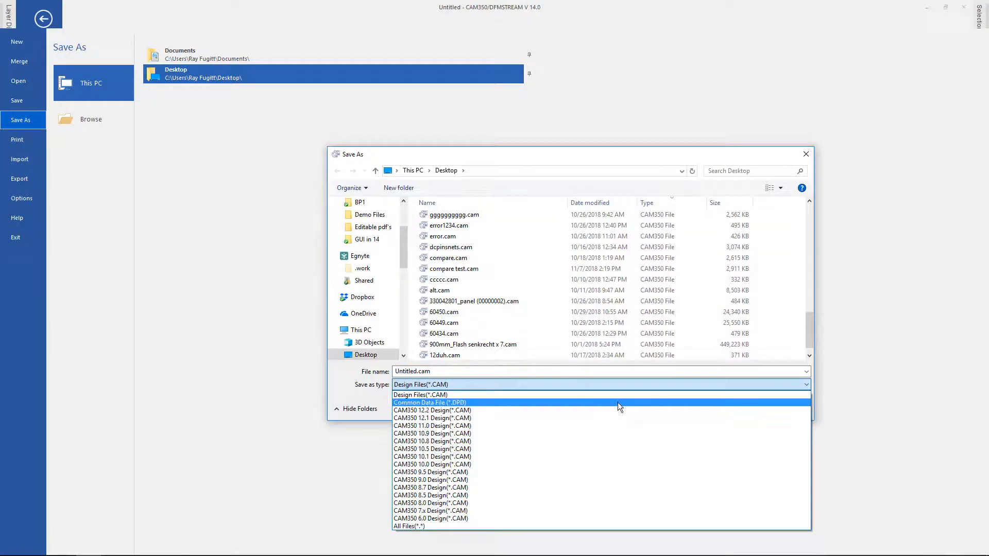
{"action": "left_click", "coordinate": [617, 402]}
{"action": "scroll", "coordinate": [501, 313], "scroll_direction": "down", "scroll_amount": 8}
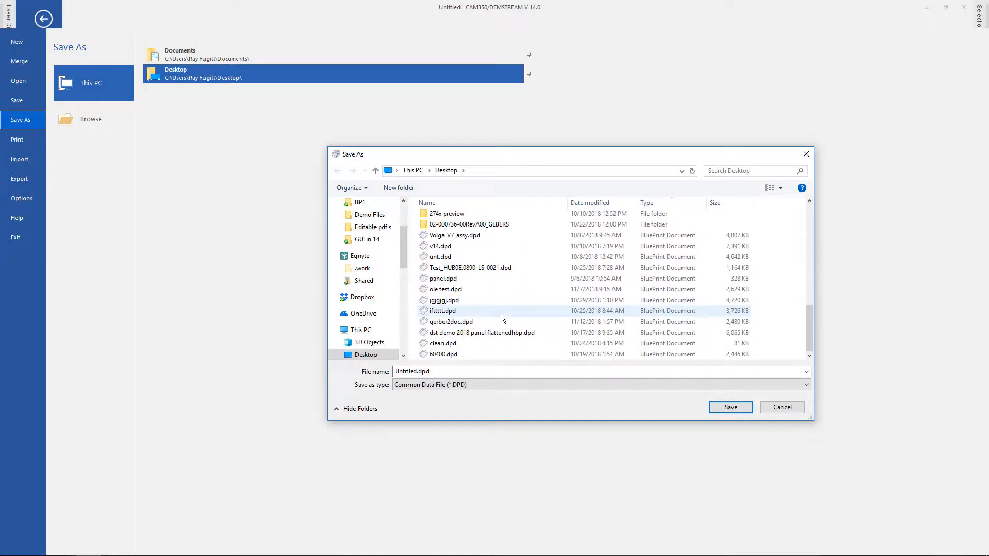
{"action": "left_click", "coordinate": [463, 322]}
{"action": "left_click", "coordinate": [733, 406]}
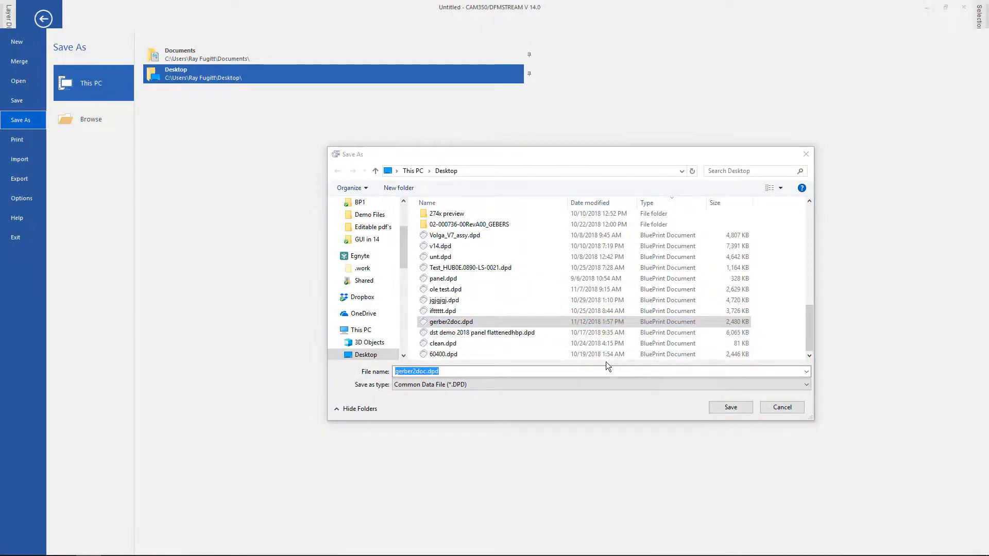
{"action": "left_click", "coordinate": [529, 285]}
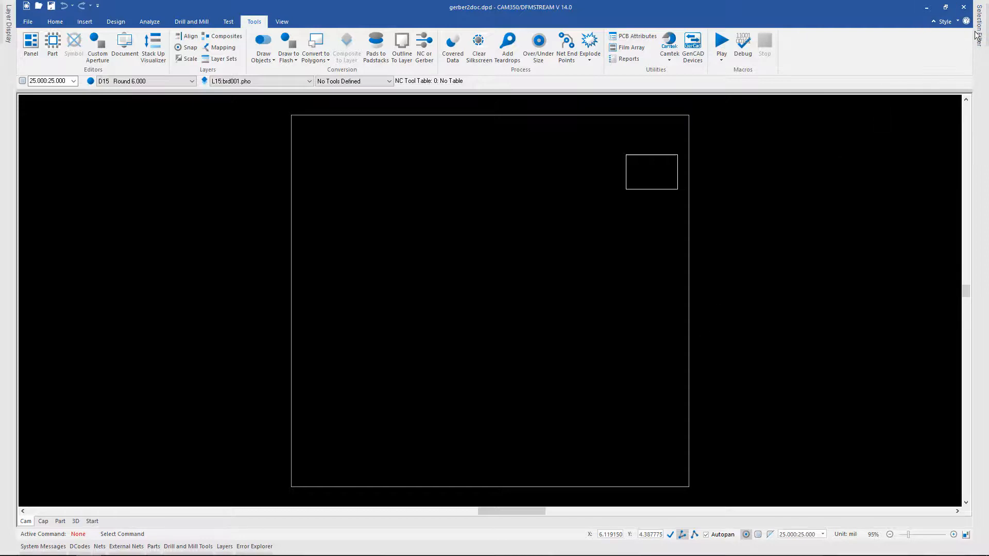
- Close CAM350, switch to BluePrint-PCB and open the recent file gerber2doc.dpd
{"action": "left_click", "coordinate": [963, 7]}
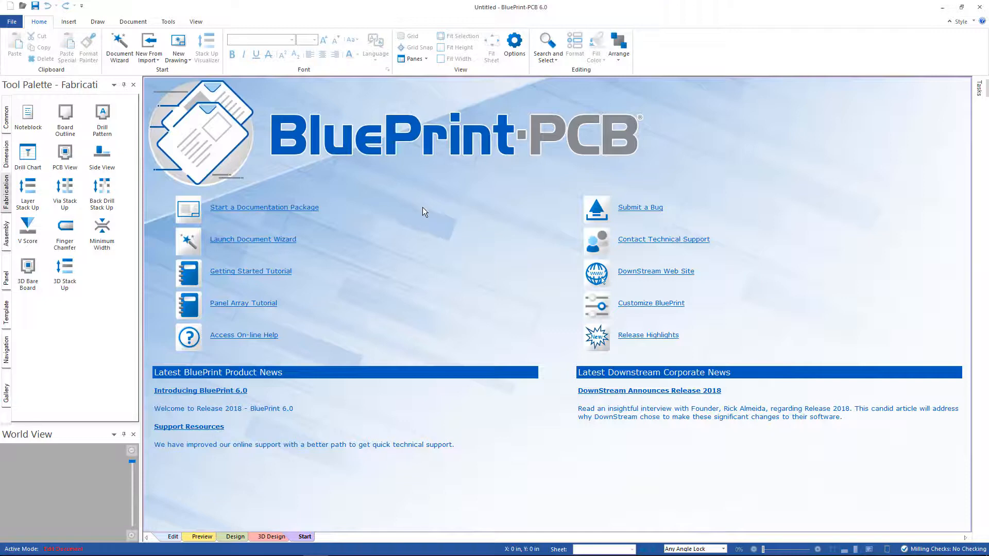
{"action": "left_click", "coordinate": [11, 23]}
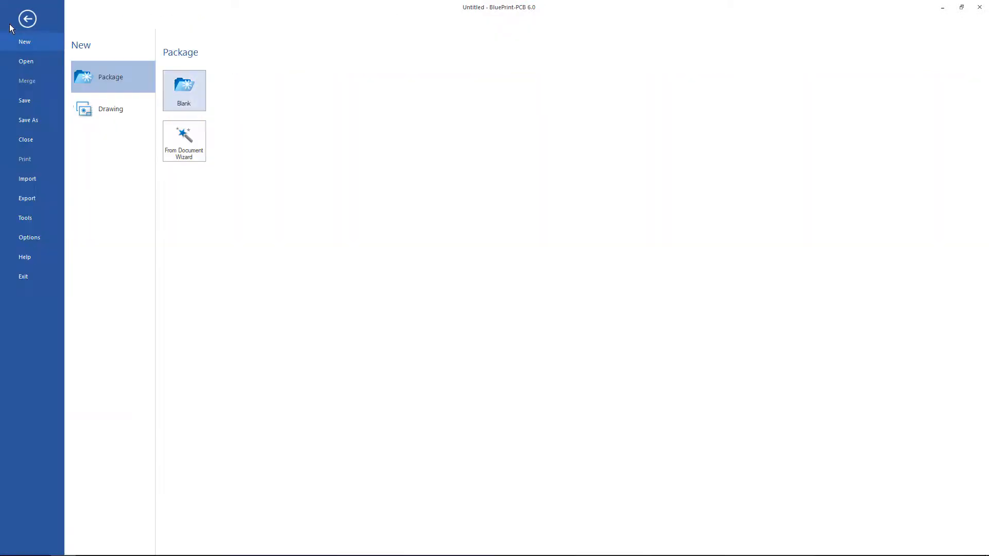
{"action": "left_click", "coordinate": [23, 60]}
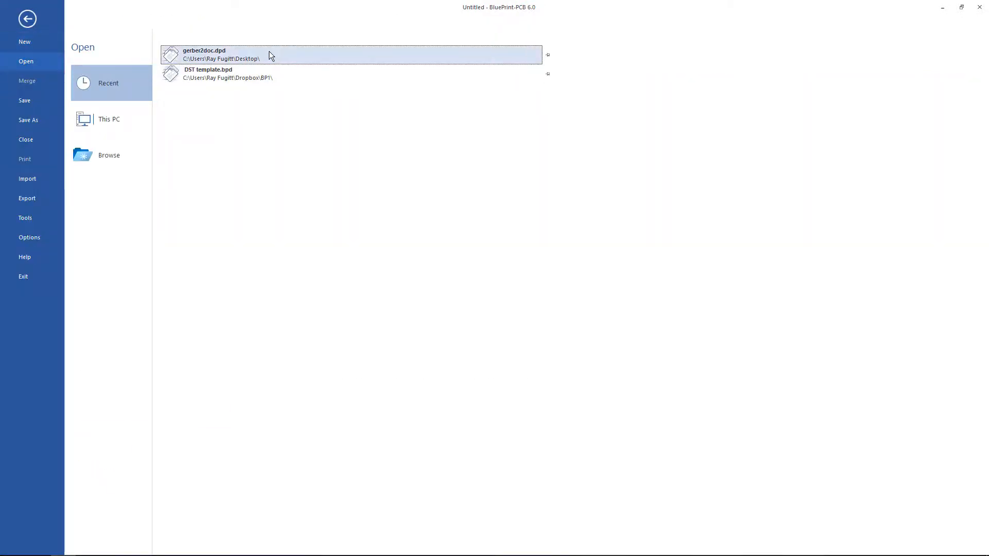
{"action": "left_click", "coordinate": [269, 52]}
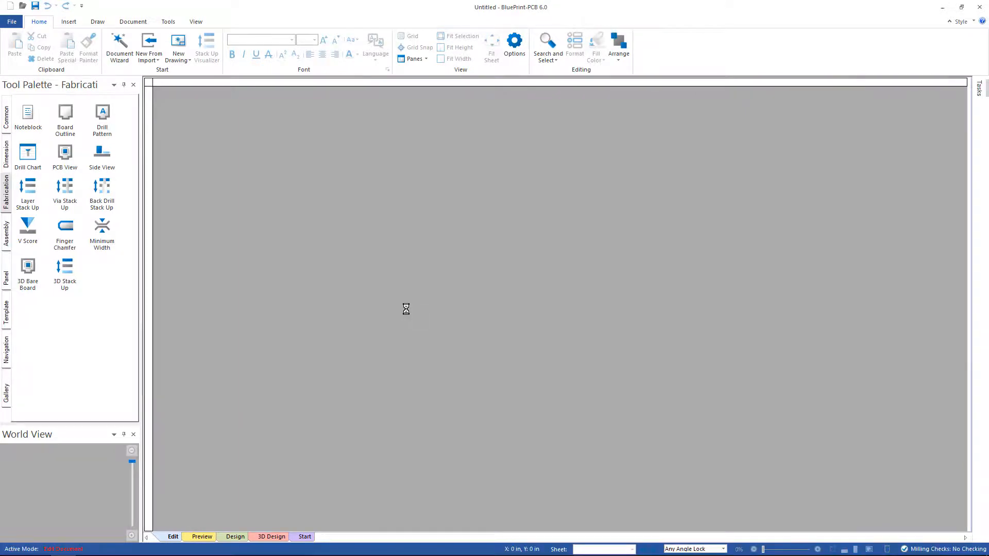
- Create a new fabrication drawing sheet in the documentation package
{"action": "left_click", "coordinate": [128, 20]}
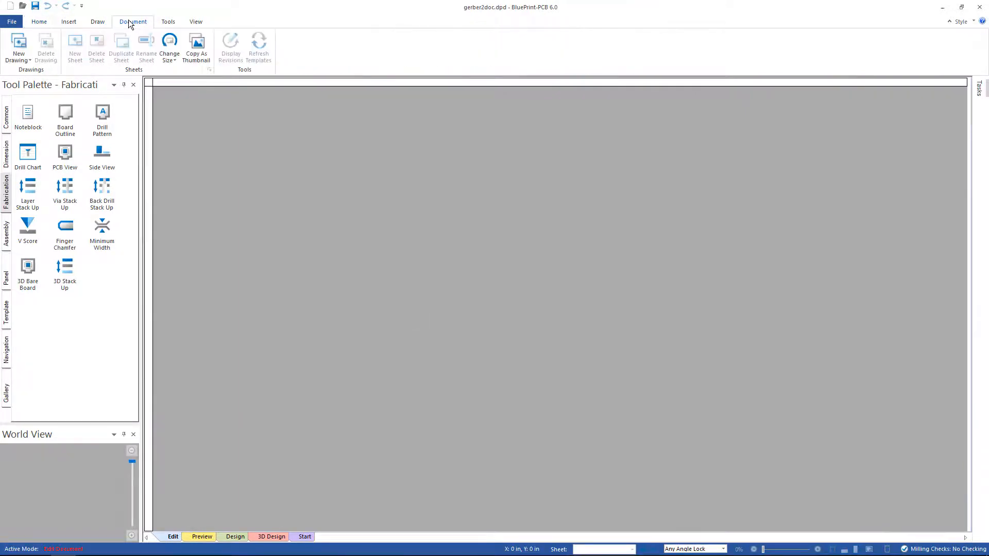
{"action": "left_click", "coordinate": [19, 60]}
{"action": "left_click", "coordinate": [31, 71]}
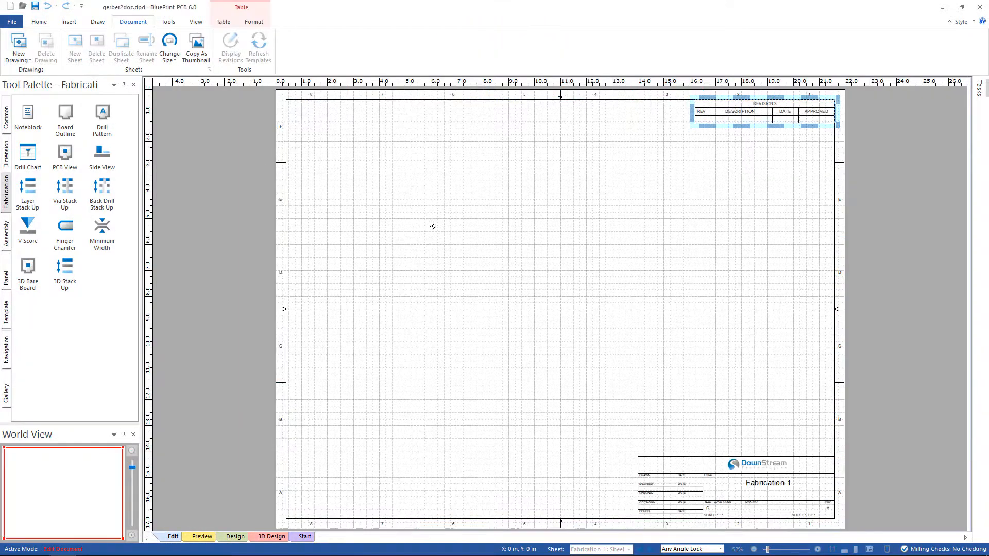
- Add a fabrication noteblock to the sheet and position it just below the revisions table, at about X 15.59 in, Y 1.75 in
{"action": "left_click", "coordinate": [28, 112]}
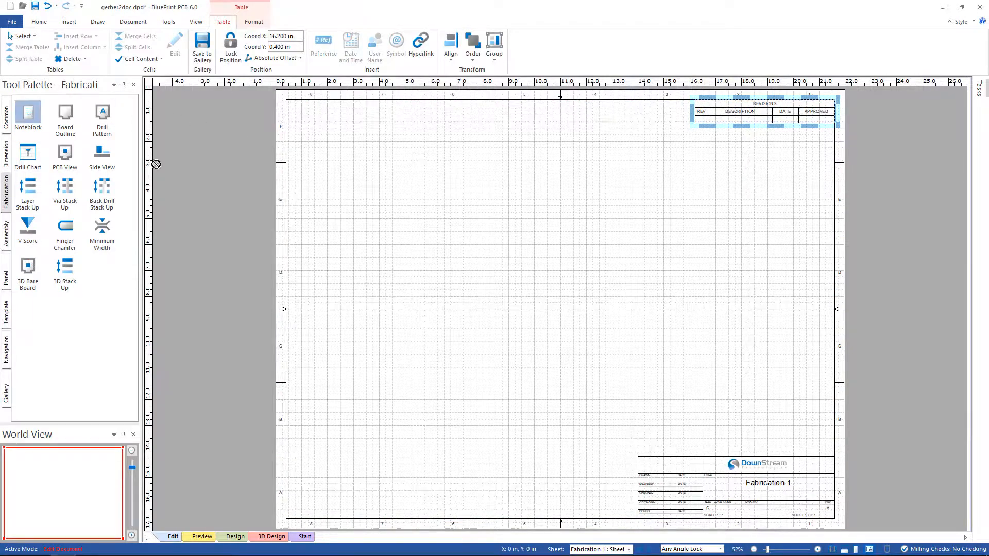
{"action": "left_click", "coordinate": [623, 240]}
{"action": "left_click_drag", "start_coordinate": [669, 234], "coordinate": [726, 130]}
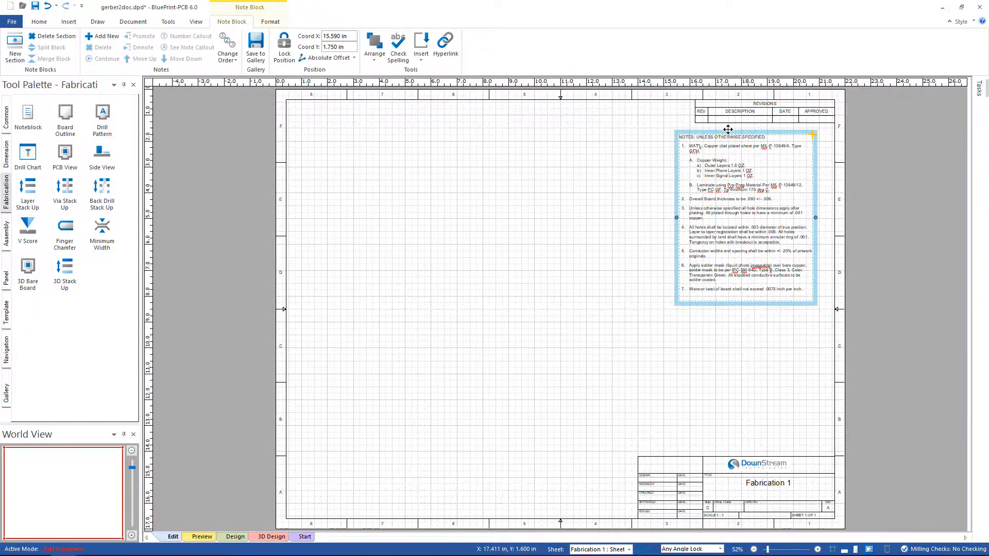
- Place a drill pattern view on the sheet and move it near the upper-left corner of the drawing border
{"action": "left_click", "coordinate": [102, 114]}
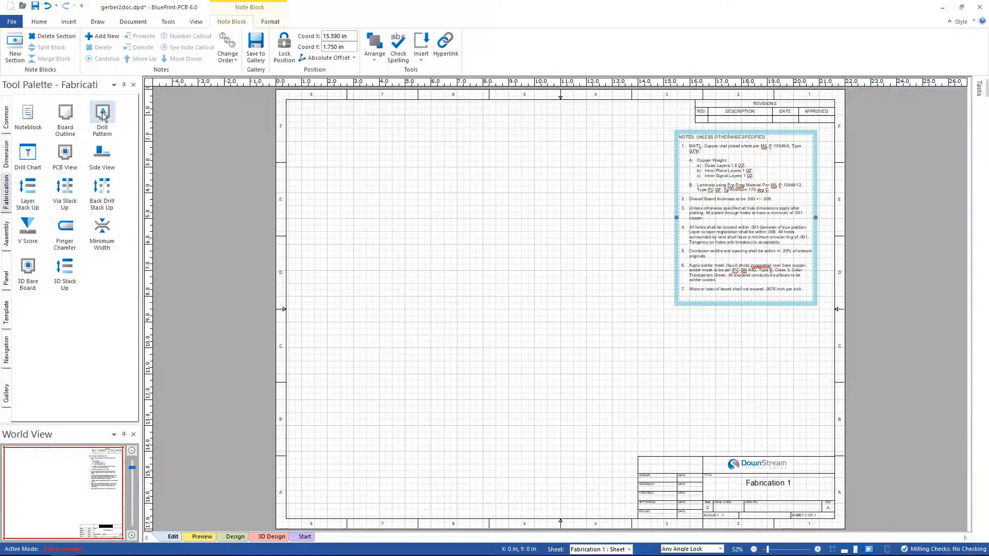
{"action": "left_click", "coordinate": [418, 199]}
{"action": "left_click_drag", "start_coordinate": [505, 151], "coordinate": [395, 198]}
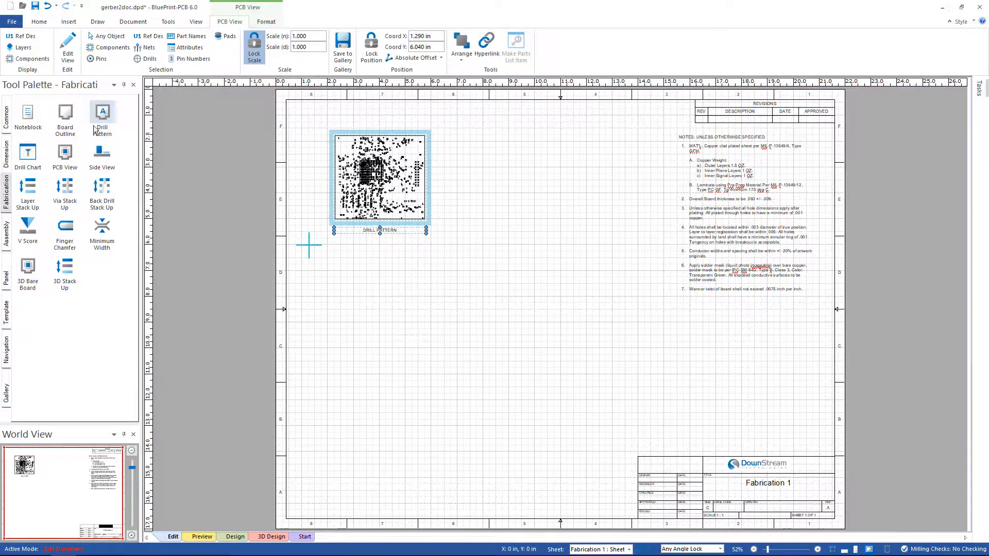
- Place a drill chart on the fabrication sheet beside the drill pattern, at about X 7.25 in, Y 2 in
{"action": "left_click", "coordinate": [19, 157]}
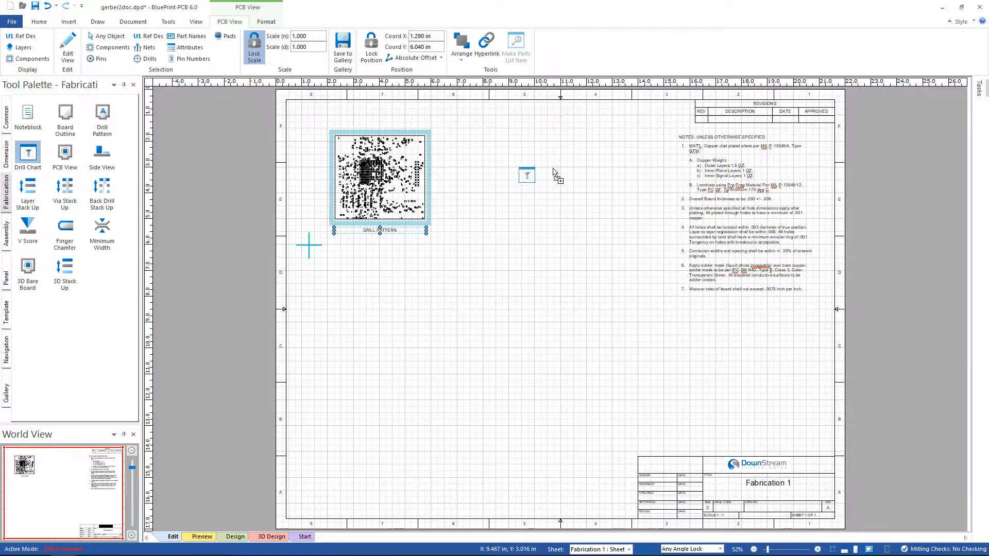
{"action": "left_click", "coordinate": [520, 167]}
{"action": "left_click_drag", "start_coordinate": [520, 167], "coordinate": [469, 134]}
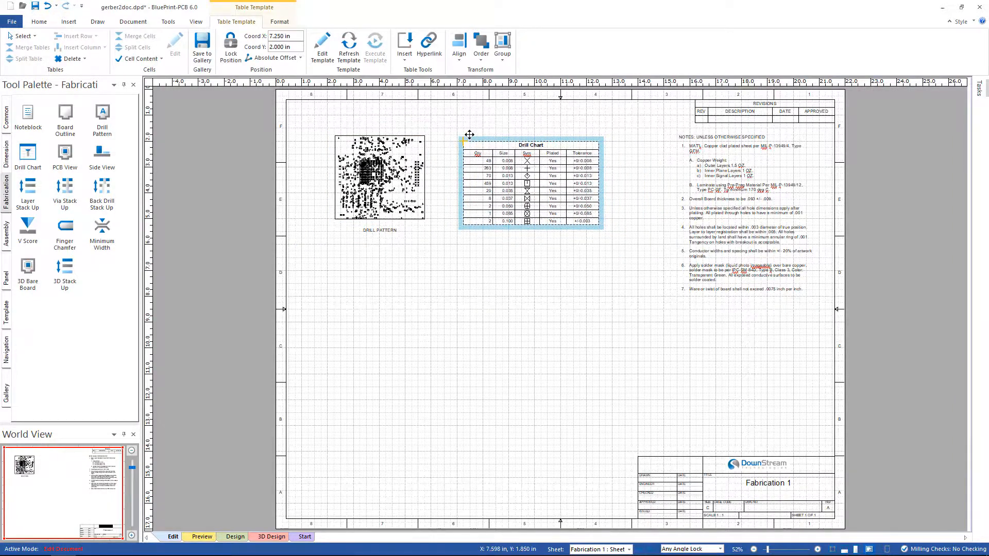
- Add a layer stack-up detail to the sheet and position it below the drill pattern, at about X 2.25 in, Y 8 in
{"action": "left_click", "coordinate": [28, 188]}
{"action": "left_click", "coordinate": [465, 337]}
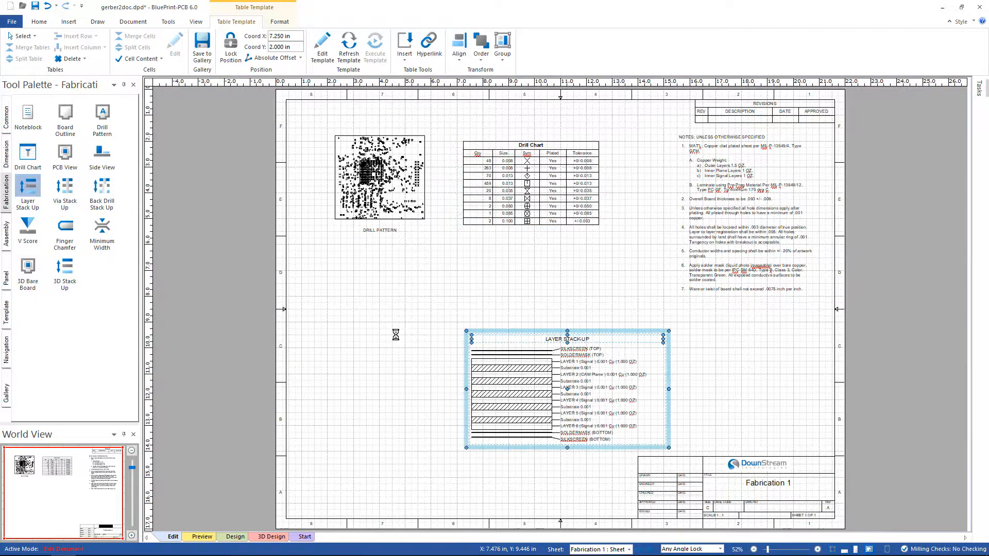
{"action": "left_click_drag", "start_coordinate": [517, 330], "coordinate": [376, 294]}
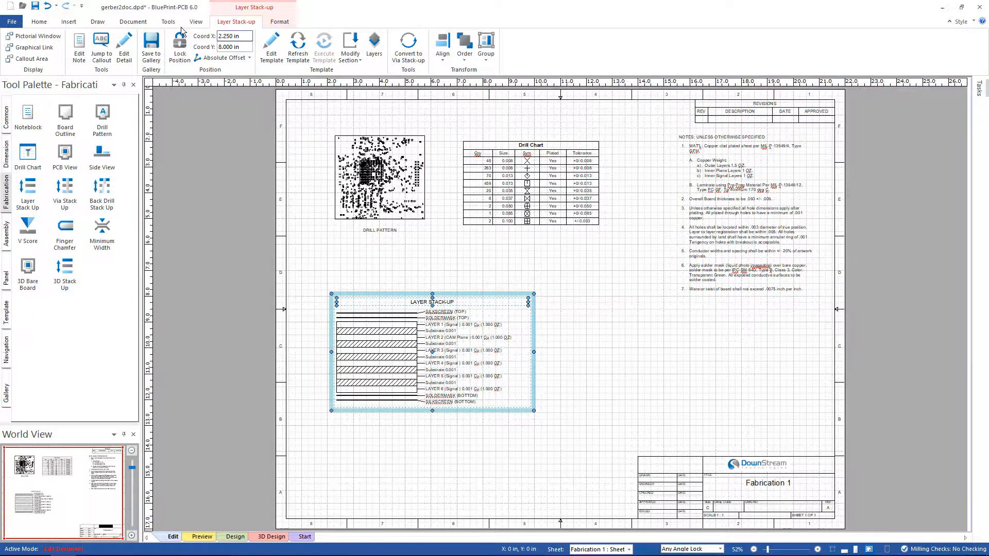
- Open the PCB Stack Up Visualizer and automatically add dielectric layers between the conductor layers
{"action": "left_click", "coordinate": [164, 21]}
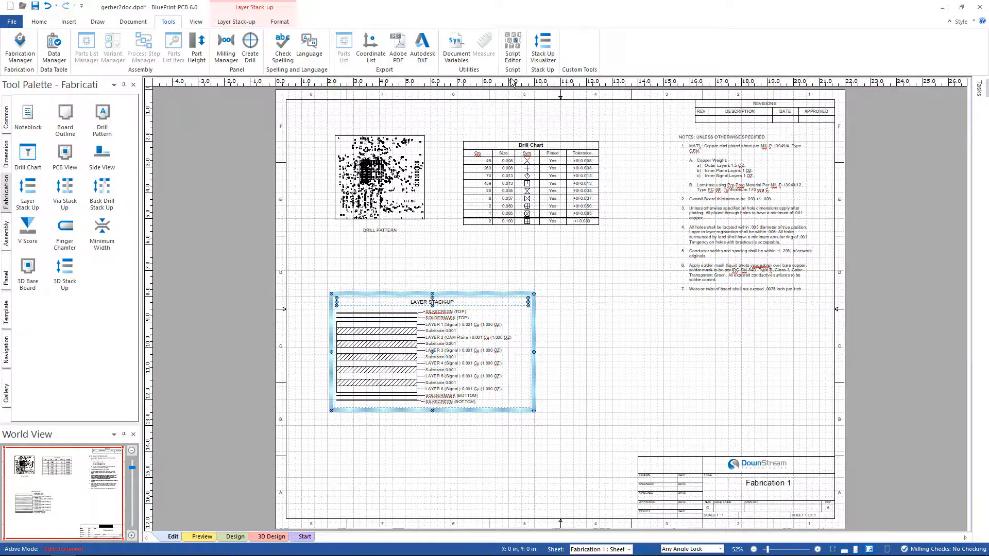
{"action": "left_click", "coordinate": [549, 57]}
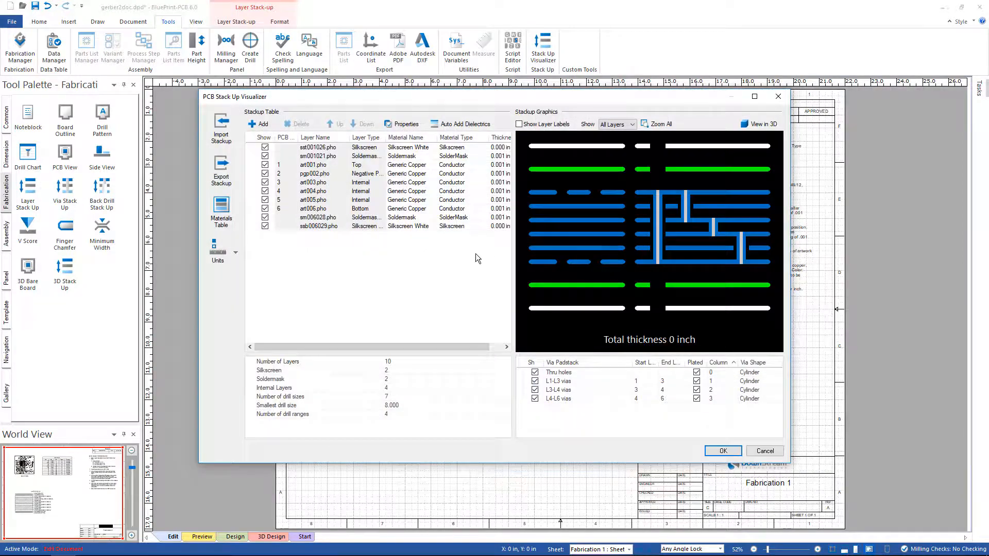
{"action": "left_click", "coordinate": [456, 126]}
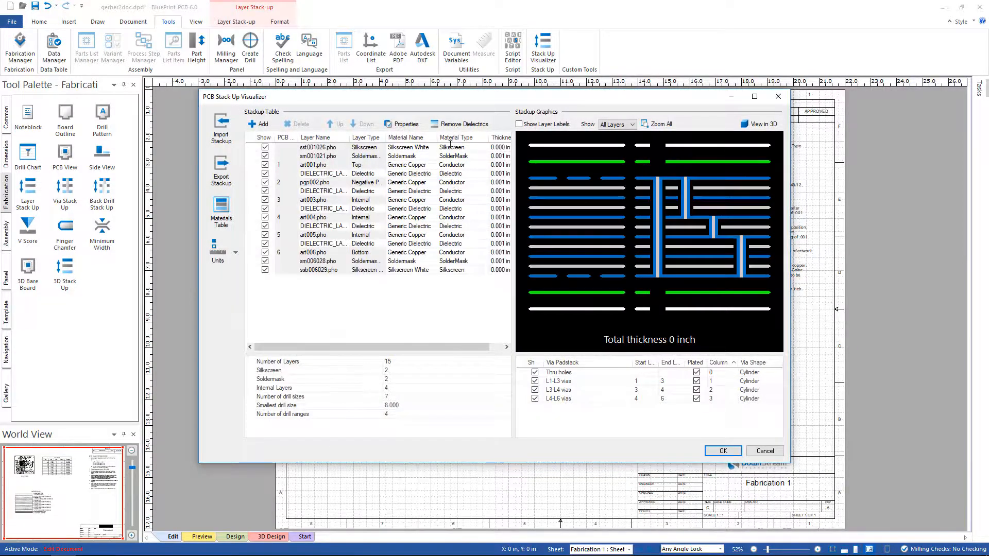
- Select all five dielectric layers in the stackup table and set their thickness to 0.010 in
{"action": "left_click", "coordinate": [253, 173]}
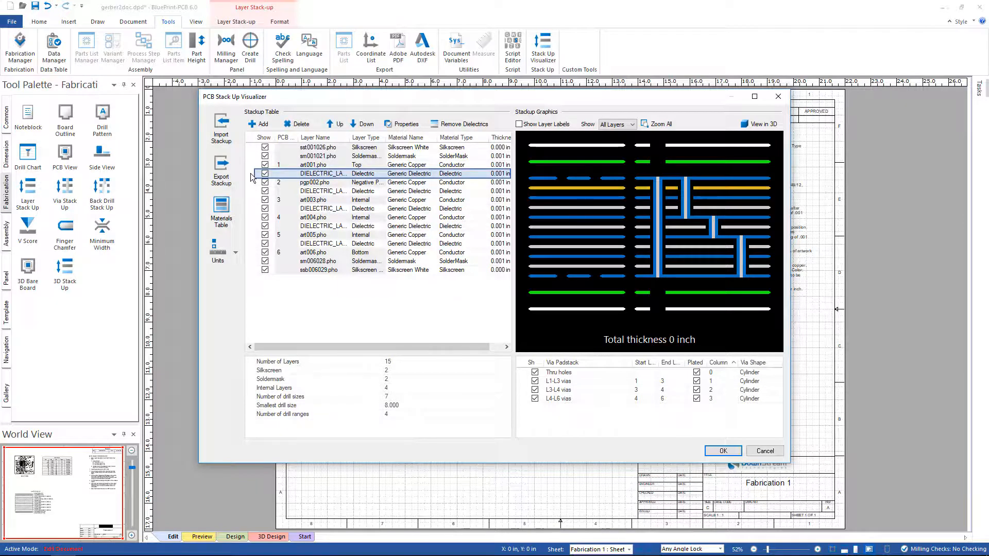
{"action": "left_click", "coordinate": [246, 191], "text": "ctrl"}
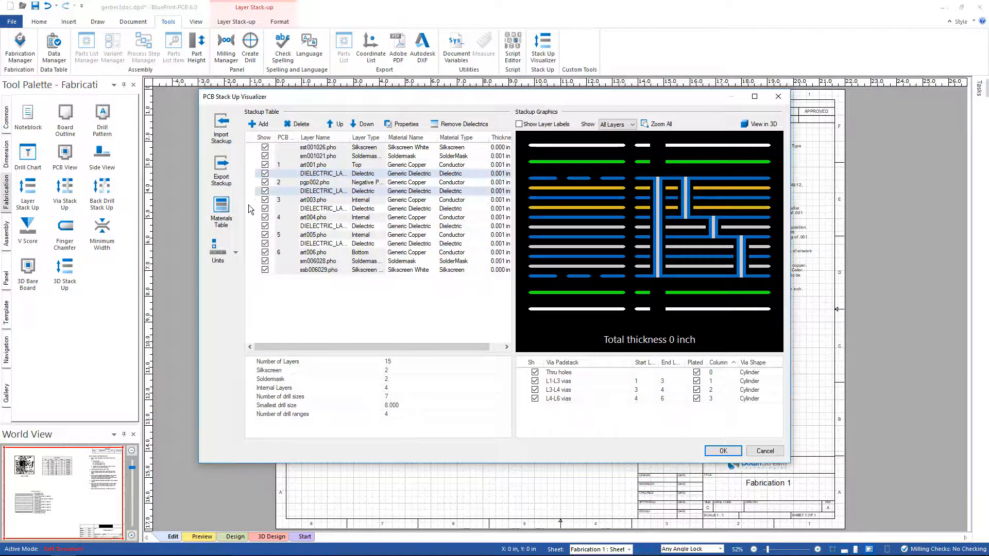
{"action": "left_click", "coordinate": [249, 209], "text": "ctrl"}
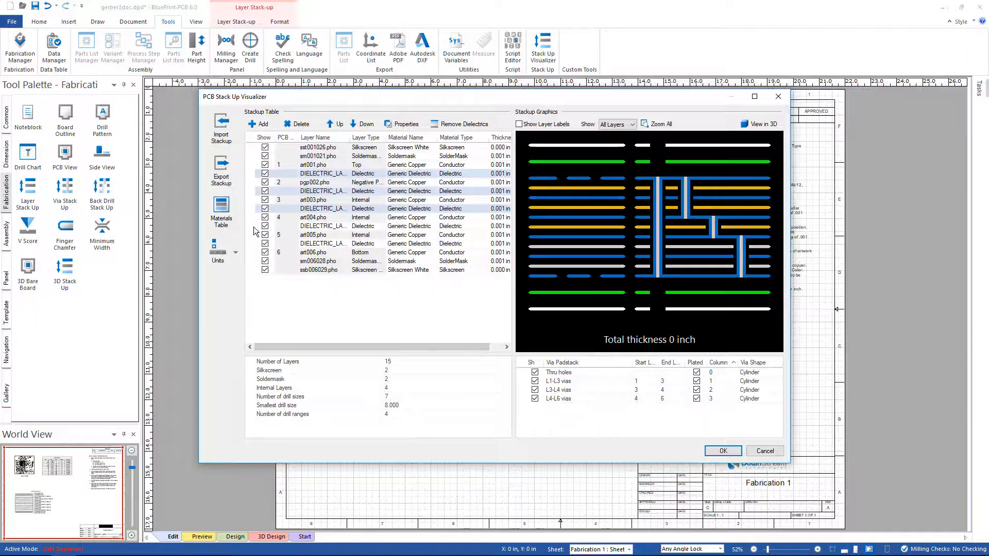
{"action": "left_click", "coordinate": [254, 227], "text": "ctrl"}
{"action": "left_click", "coordinate": [254, 244], "text": "ctrl"}
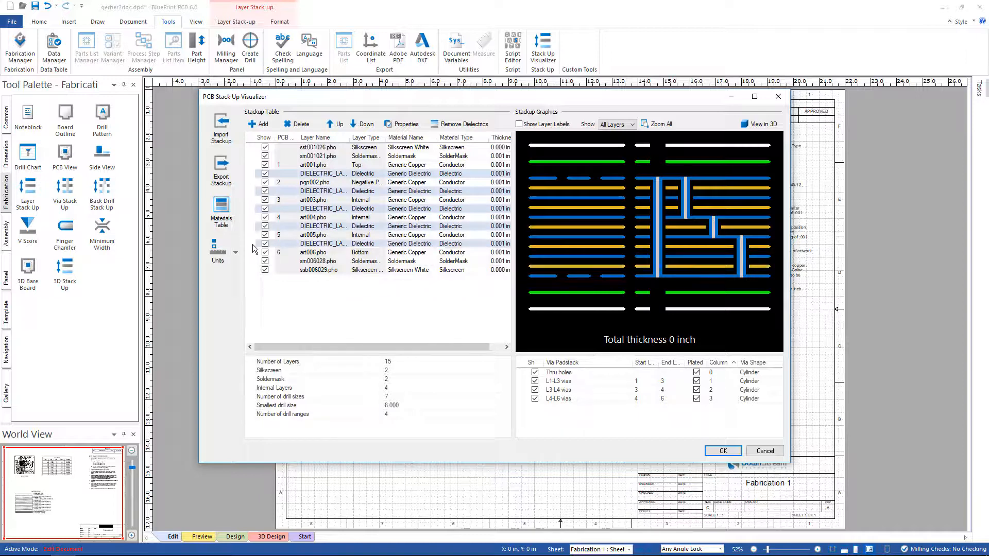
{"action": "left_click", "coordinate": [504, 243]}
{"action": "type", "text": "01"}
{"action": "key", "text": "Return"}
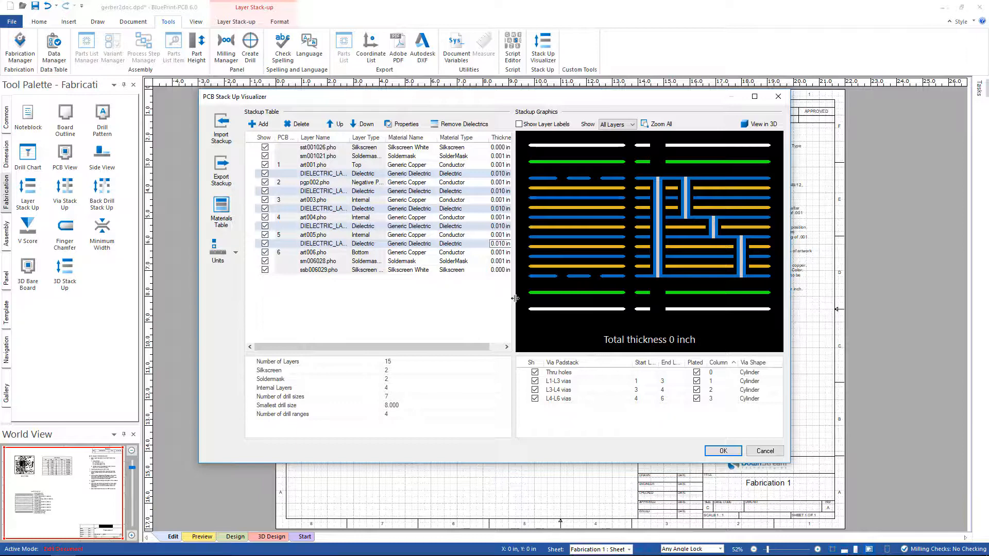
- Show the layer labels in the stackup graphic, then apply the stackup changes and auto-update the drill chart and layer stack-up on the sheet
{"action": "left_click", "coordinate": [518, 124]}
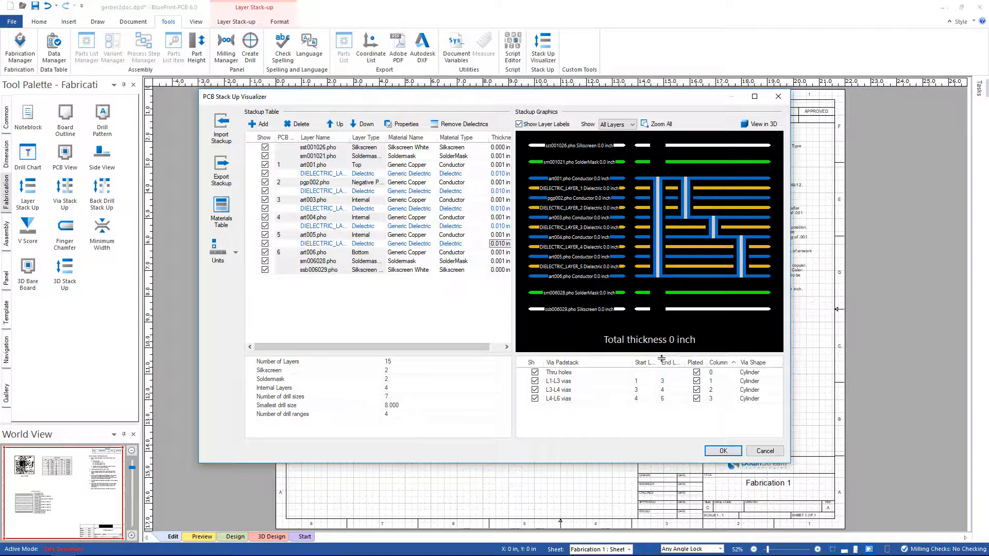
{"action": "left_click", "coordinate": [724, 451]}
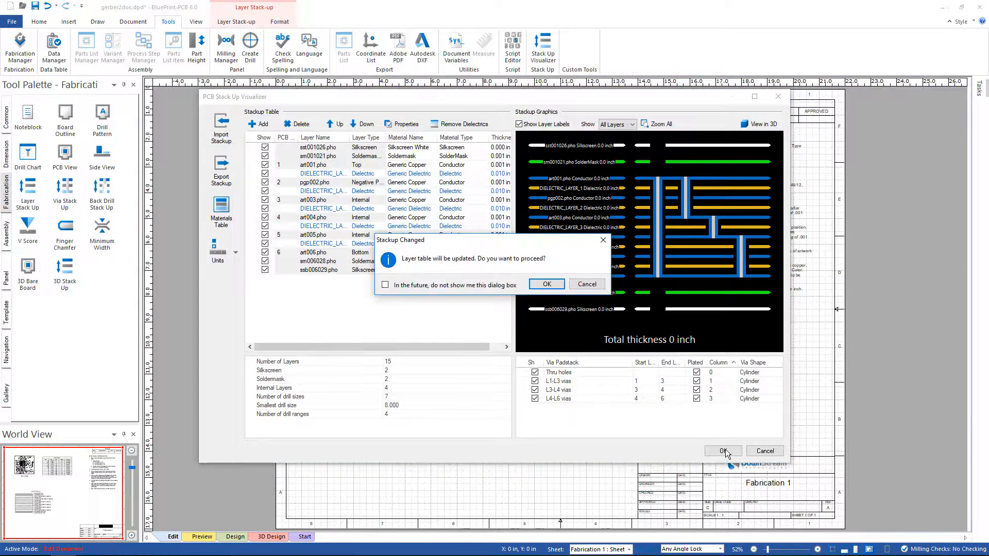
{"action": "left_click", "coordinate": [547, 284]}
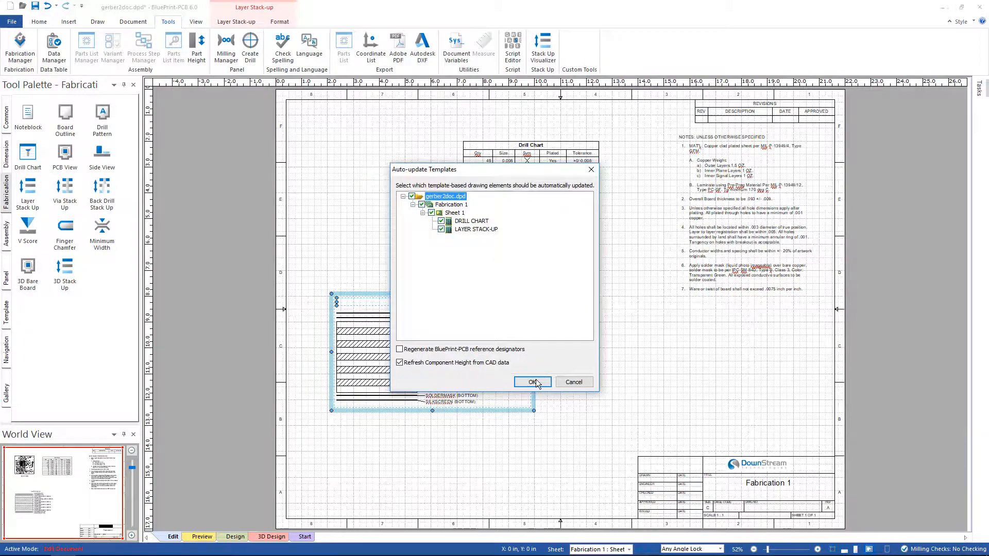
{"action": "left_click", "coordinate": [536, 380]}
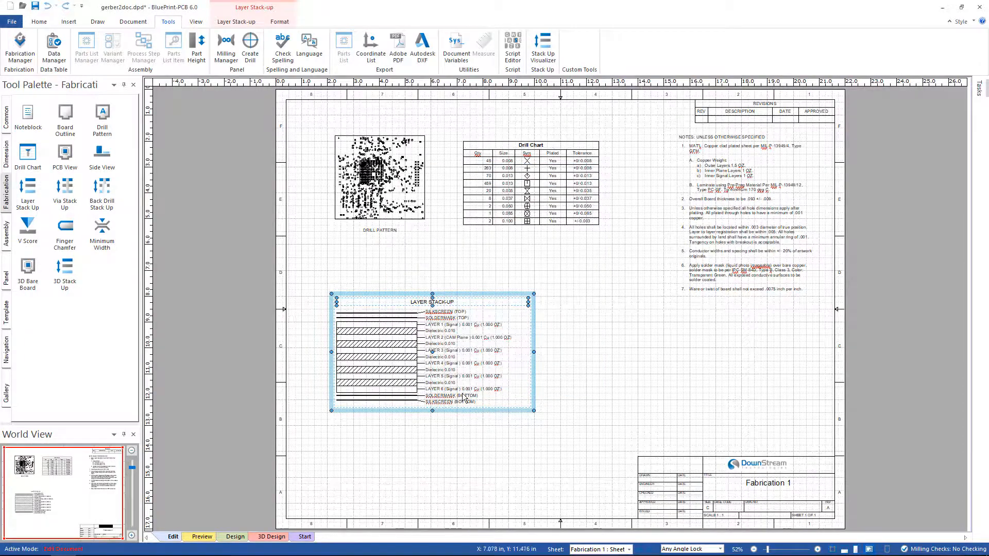
{"action": "middle_click_drag", "start_coordinate": [462, 374], "coordinate": [426, 324]}
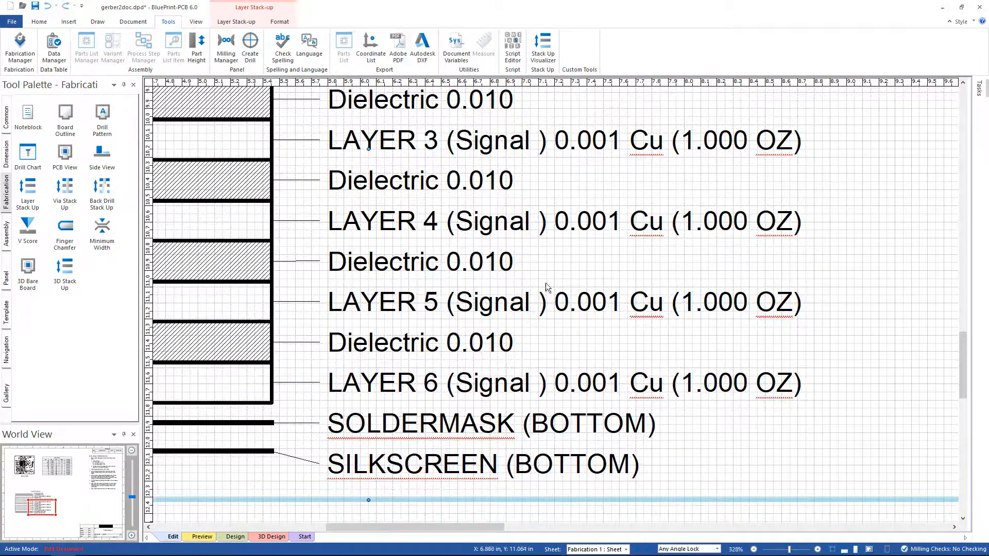
{"action": "middle_click_drag", "start_coordinate": [546, 279], "coordinate": [561, 322]}
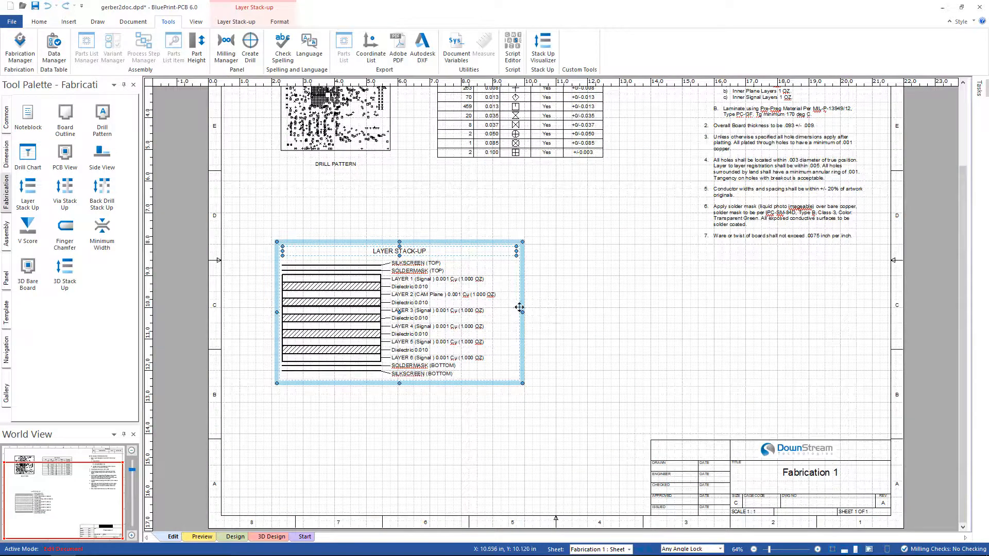
{"action": "left_click", "coordinate": [617, 294]}
- Add Sheet 2 as a landscape ANSI C (17 in x 22 in) sheet and place a drill pattern view near its upper-left corner
{"action": "scroll", "coordinate": [617, 295], "scroll_direction": "up", "scroll_amount": 3}
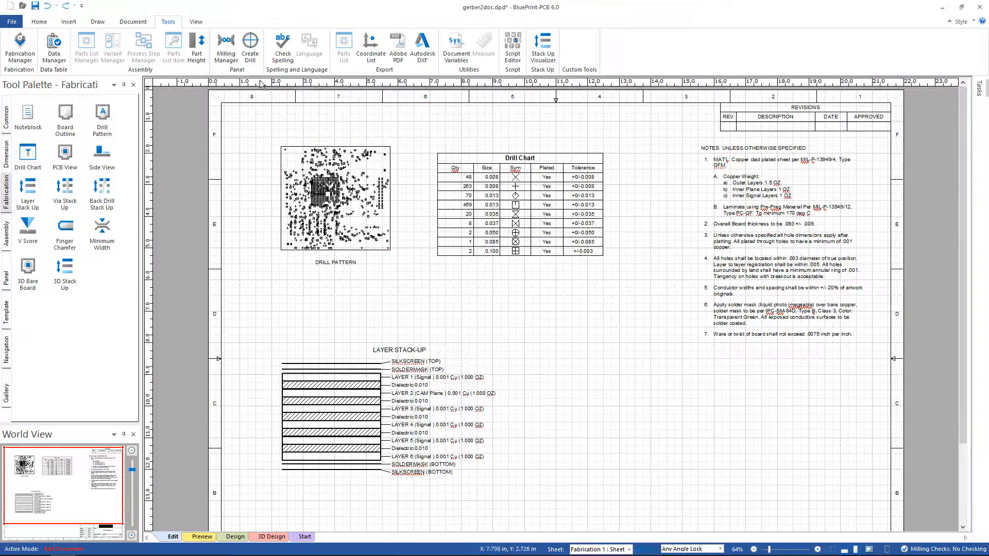
{"action": "left_click", "coordinate": [126, 21]}
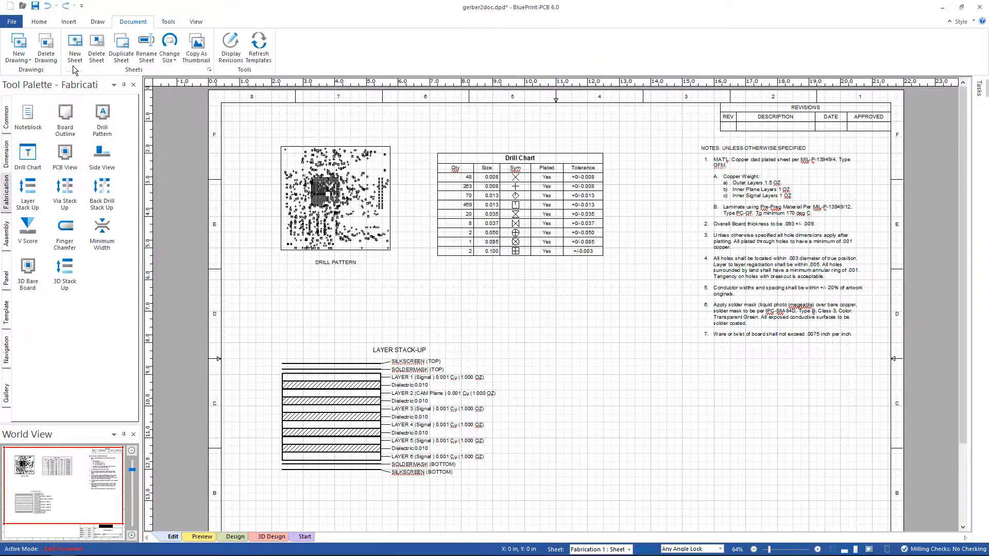
{"action": "left_click", "coordinate": [75, 58]}
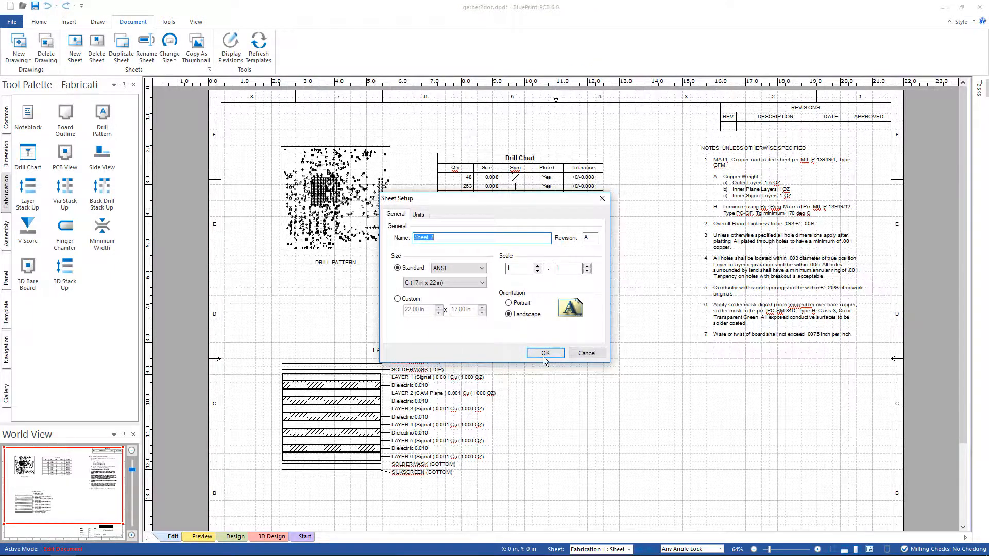
{"action": "left_click", "coordinate": [544, 354]}
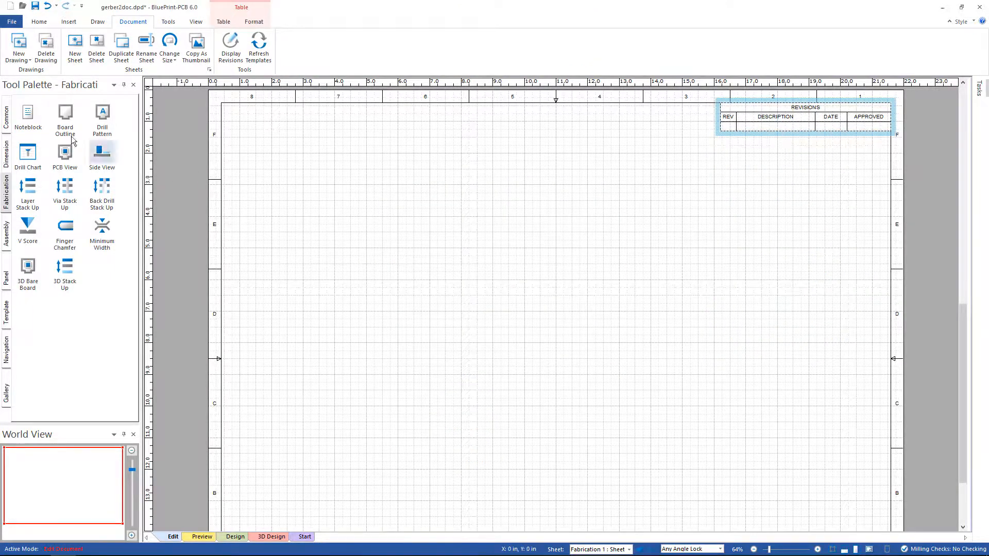
{"action": "left_click_drag", "start_coordinate": [102, 116], "coordinate": [320, 217]}
{"action": "left_click_drag", "start_coordinate": [426, 227], "coordinate": [346, 307]}
- Add a drill chart based on the "partial dc" template and place it beside the drill pattern on the new sheet
{"action": "left_click", "coordinate": [22, 157]}
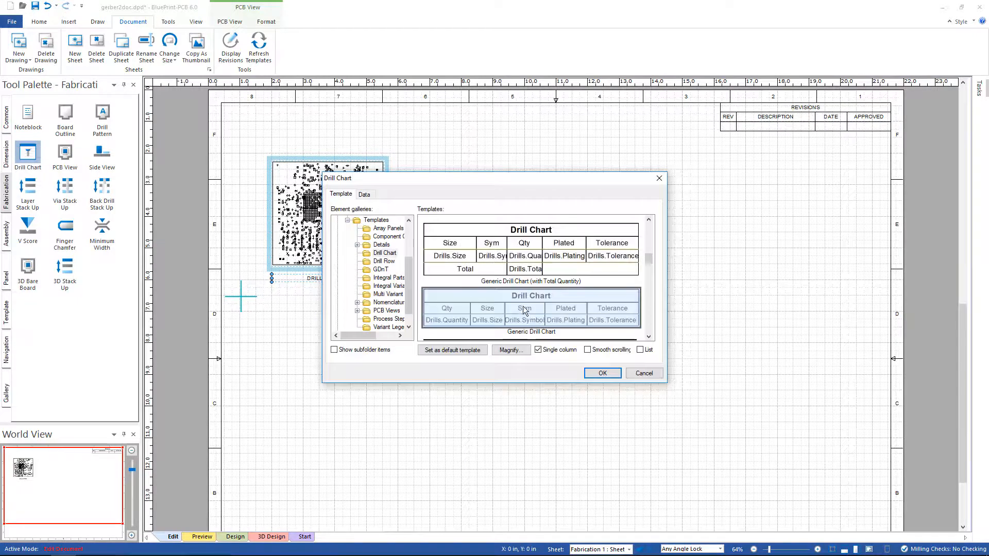
{"action": "left_click_drag", "start_coordinate": [648, 259], "coordinate": [647, 308]}
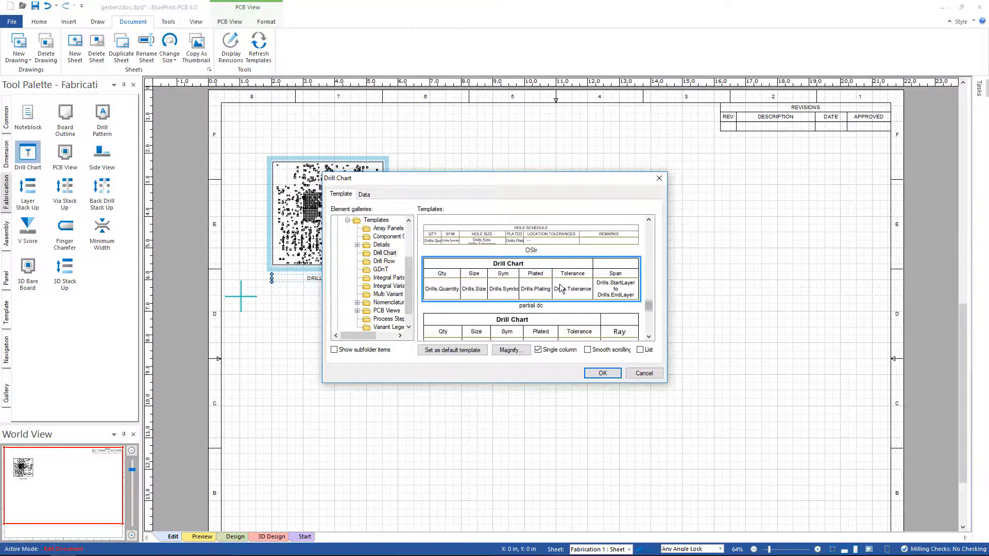
{"action": "left_click", "coordinate": [603, 374]}
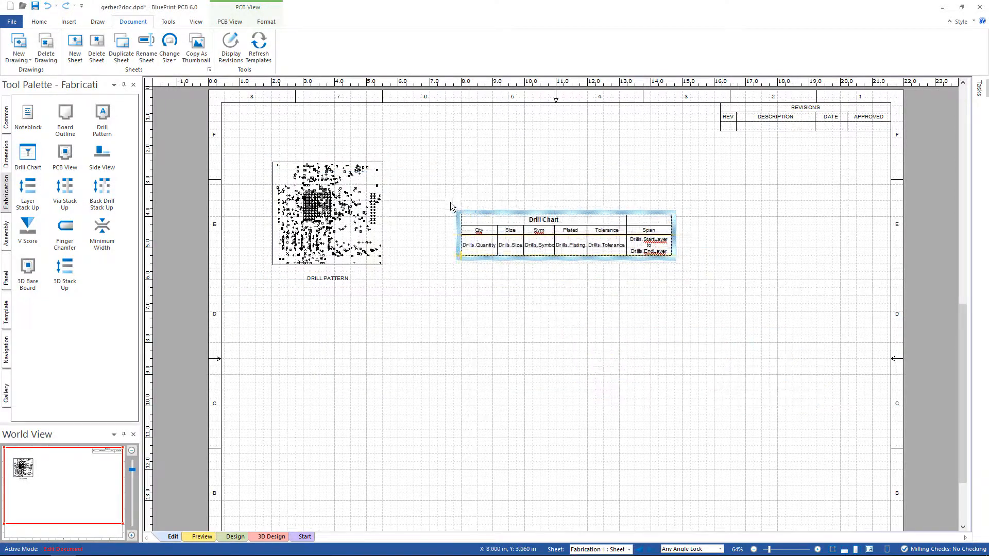
{"action": "left_click", "coordinate": [418, 174]}
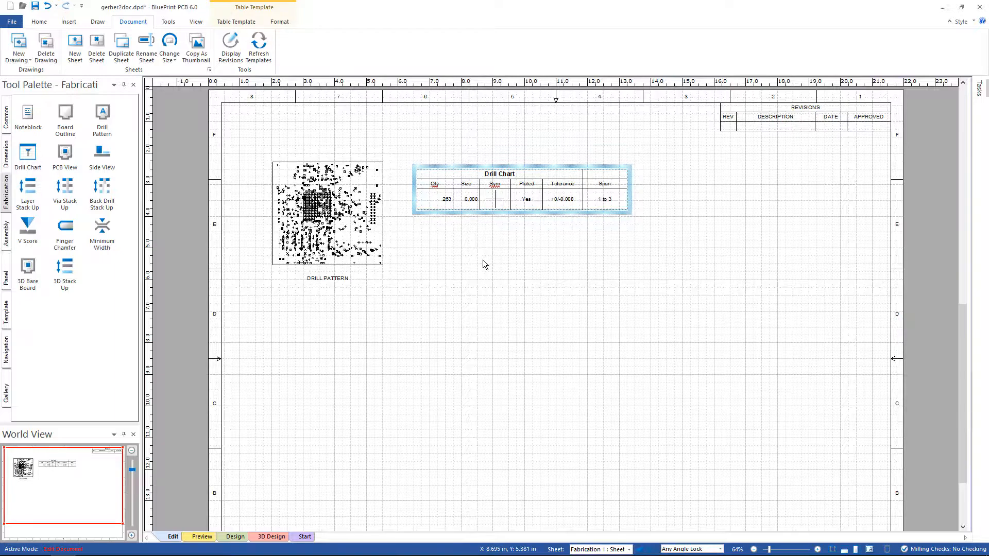
- Format the drill pattern view on the new sheet so that only the Layer 1-3 drills are visible
{"action": "left_click", "coordinate": [310, 160]}
{"action": "right_click", "coordinate": [311, 161]}
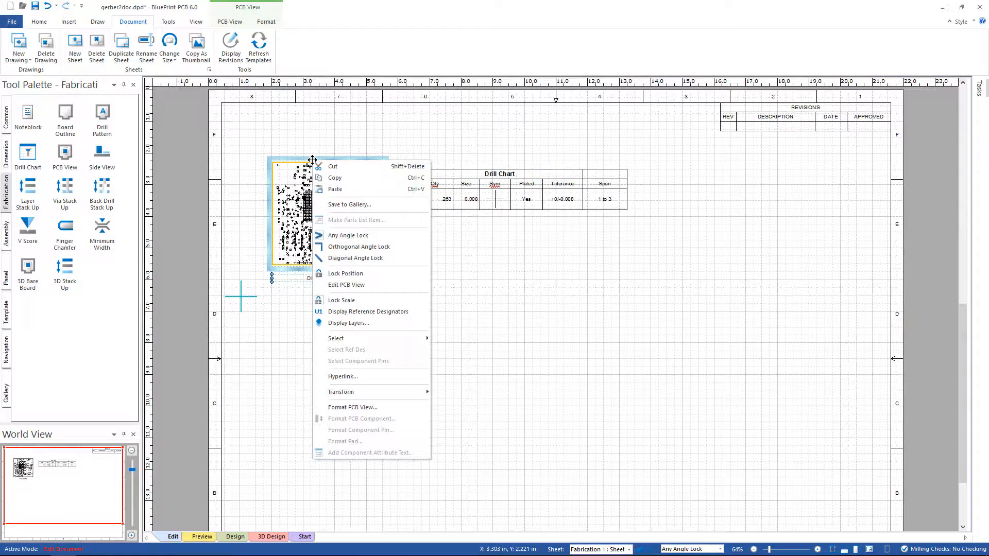
{"action": "left_click", "coordinate": [354, 407]}
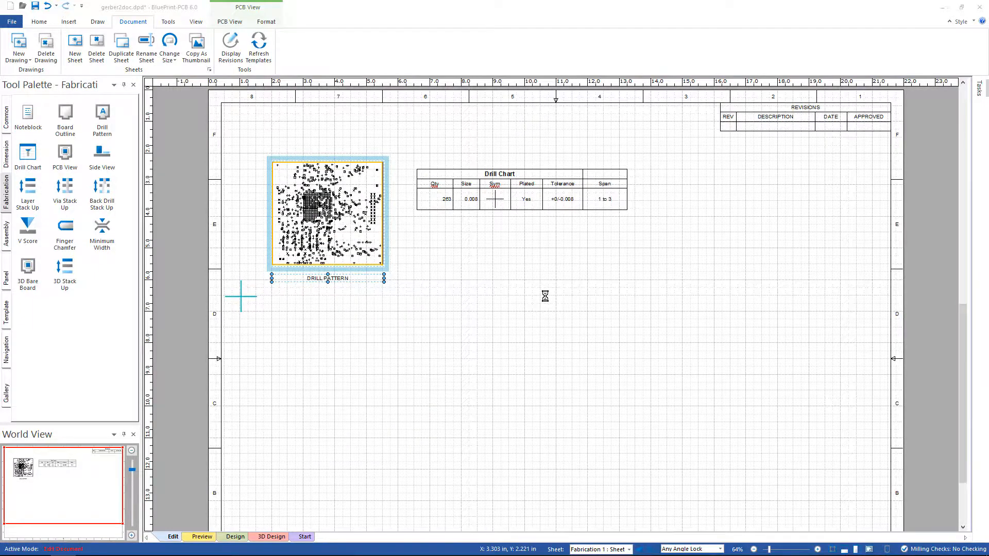
{"action": "left_click", "coordinate": [570, 199]}
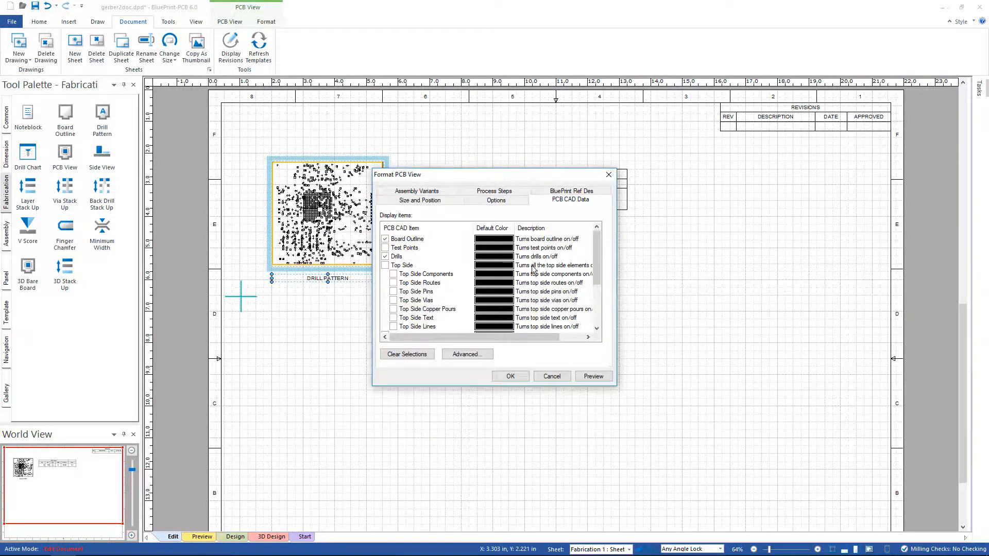
{"action": "left_click", "coordinate": [460, 354]}
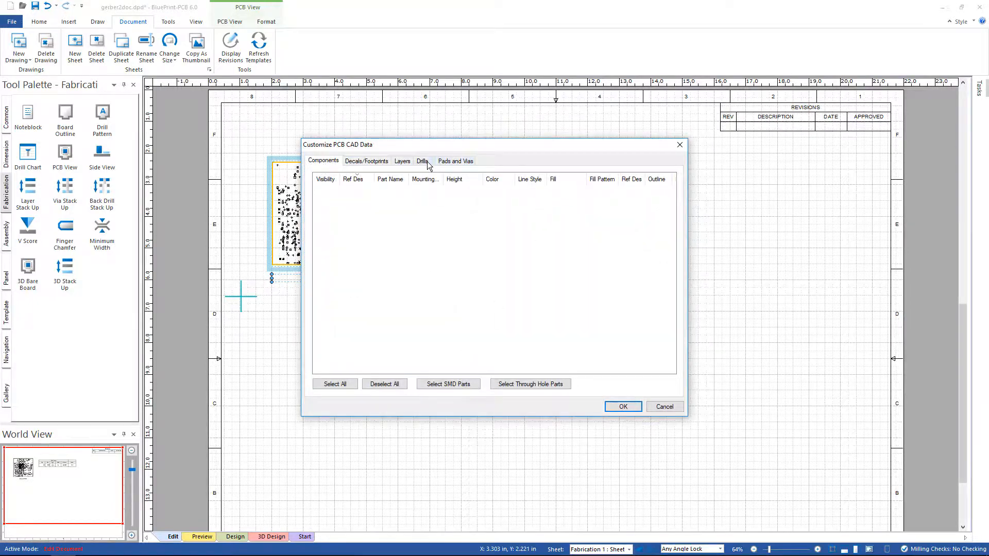
{"action": "left_click", "coordinate": [423, 161]}
{"action": "left_click", "coordinate": [341, 188]}
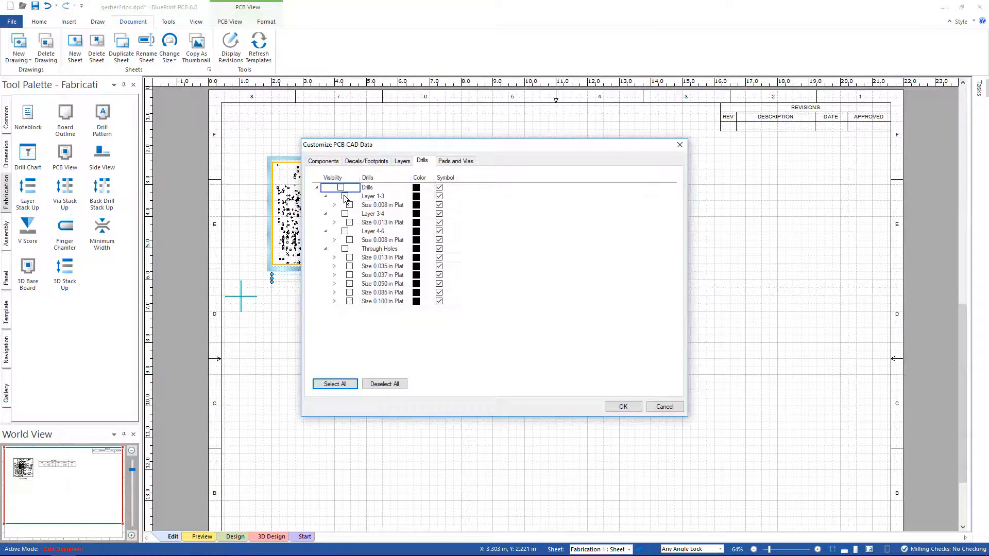
{"action": "left_click", "coordinate": [344, 196]}
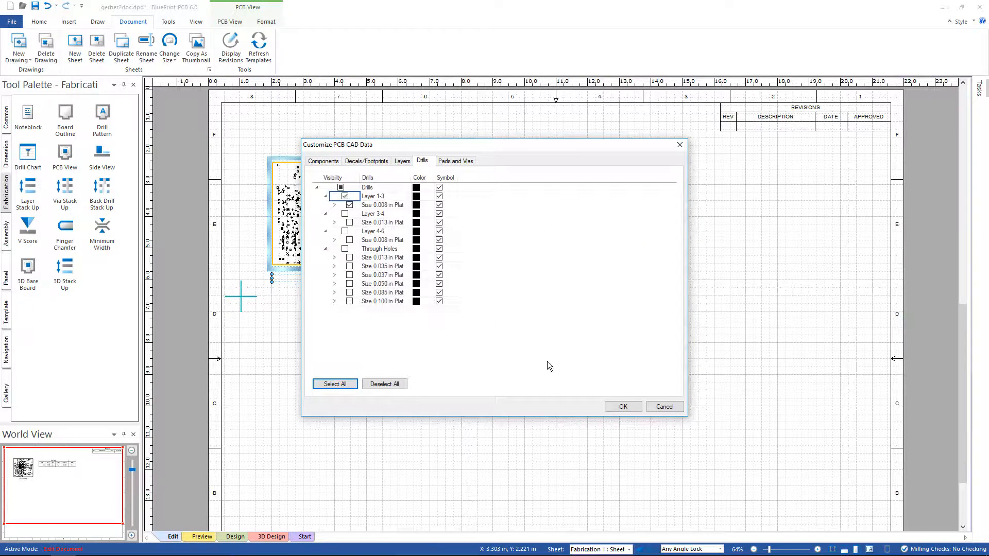
{"action": "left_click", "coordinate": [623, 406]}
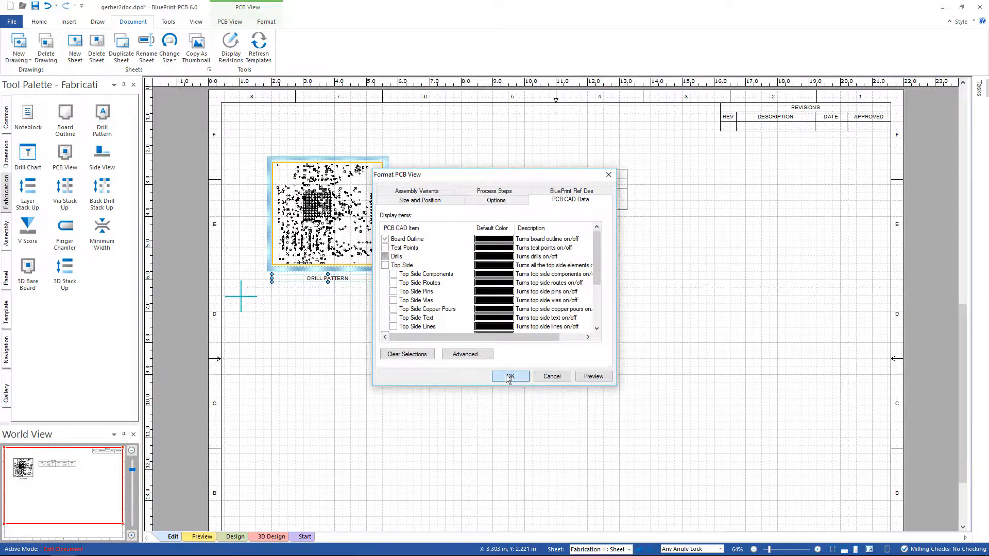
{"action": "left_click", "coordinate": [508, 376]}
{"action": "left_click_drag", "start_coordinate": [253, 134], "coordinate": [663, 295]}
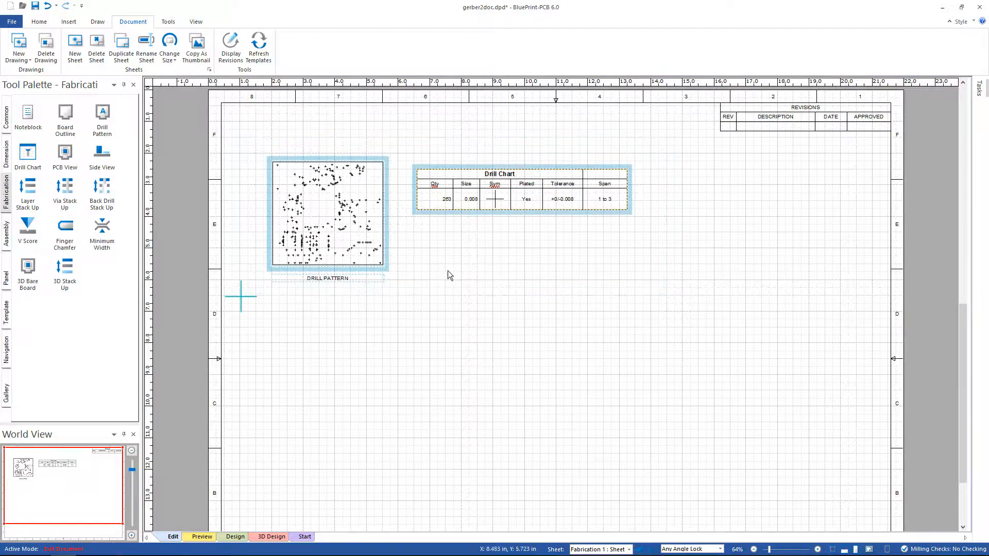
{"action": "left_click", "coordinate": [349, 355]}
{"action": "right_click", "coordinate": [349, 354]}
{"action": "key", "text": "Escape"}
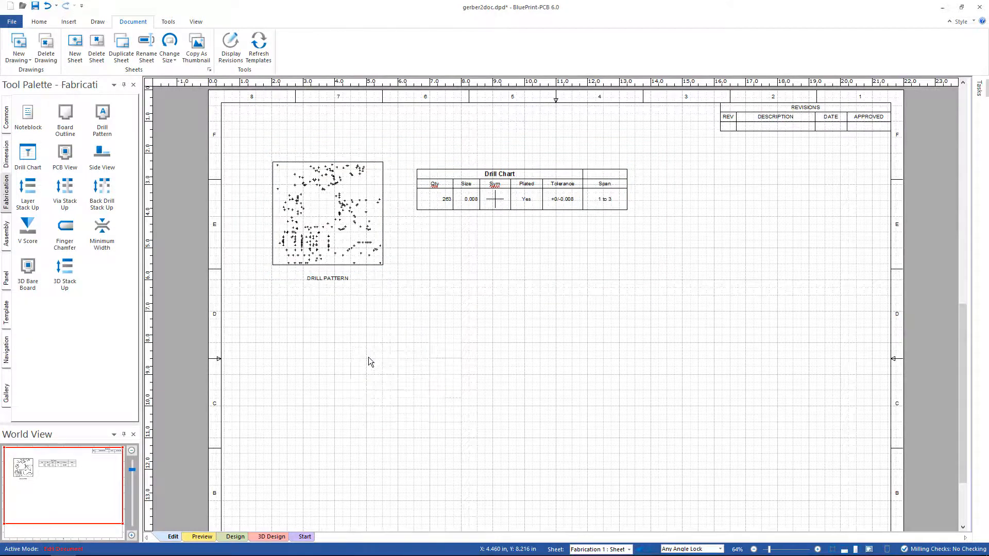
- Paste a copy of the full drill pattern and drill chart template, and position the pattern directly below the Layer 1-3 pattern
{"action": "left_click", "coordinate": [631, 319]}
{"action": "left_click", "coordinate": [556, 311]}
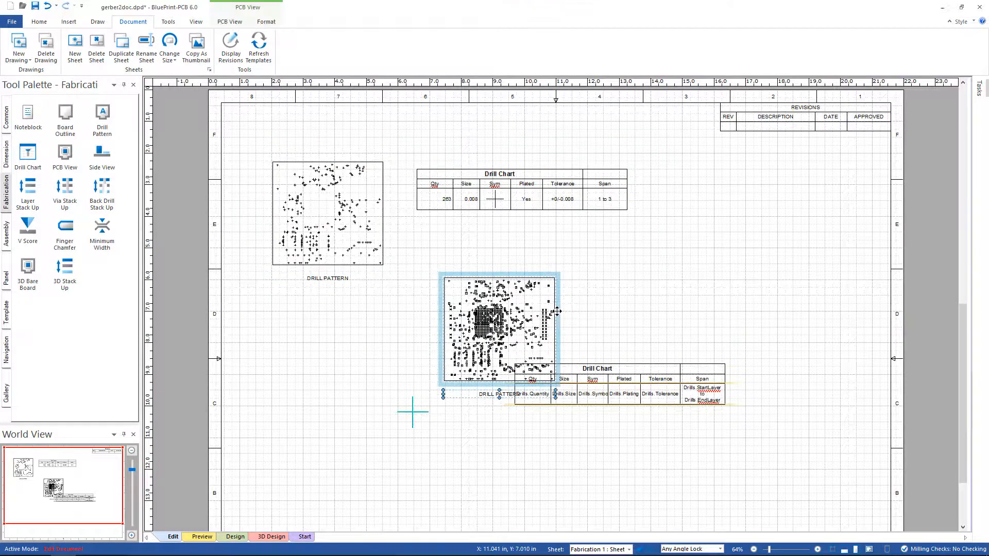
{"action": "left_click_drag", "start_coordinate": [557, 311], "coordinate": [384, 319]}
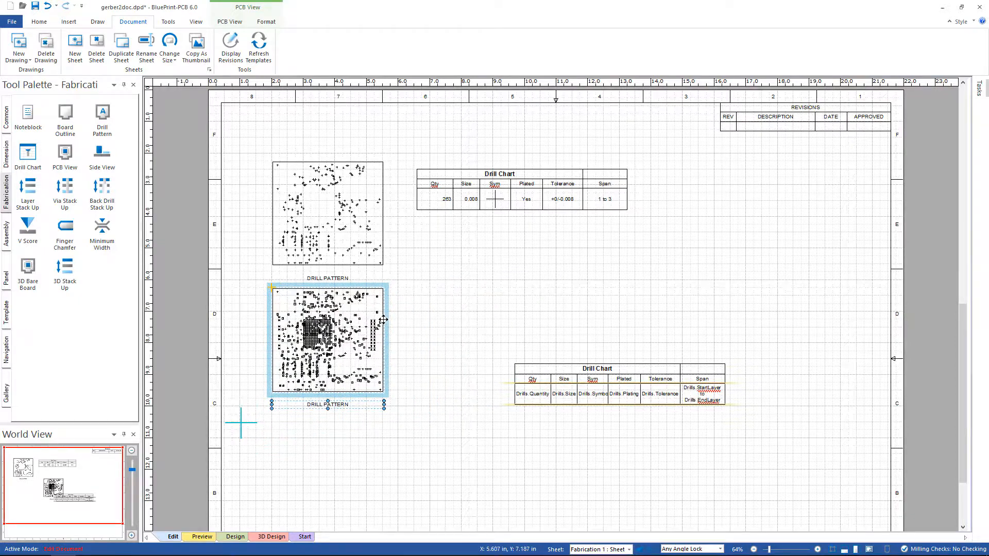
- Format the second drill pattern view so that only the Layer 3-4 drills are visible
{"action": "right_click", "coordinate": [384, 319]}
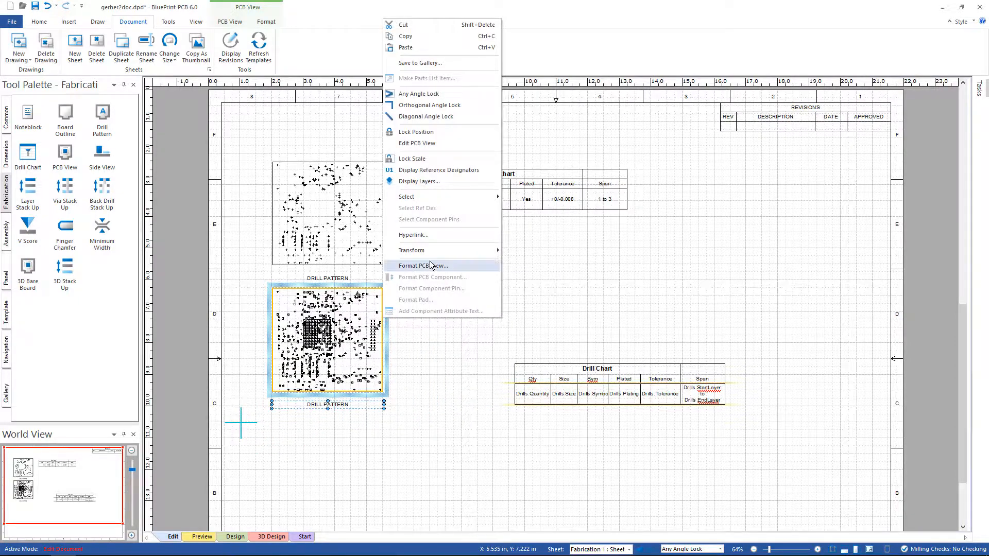
{"action": "left_click", "coordinate": [422, 266]}
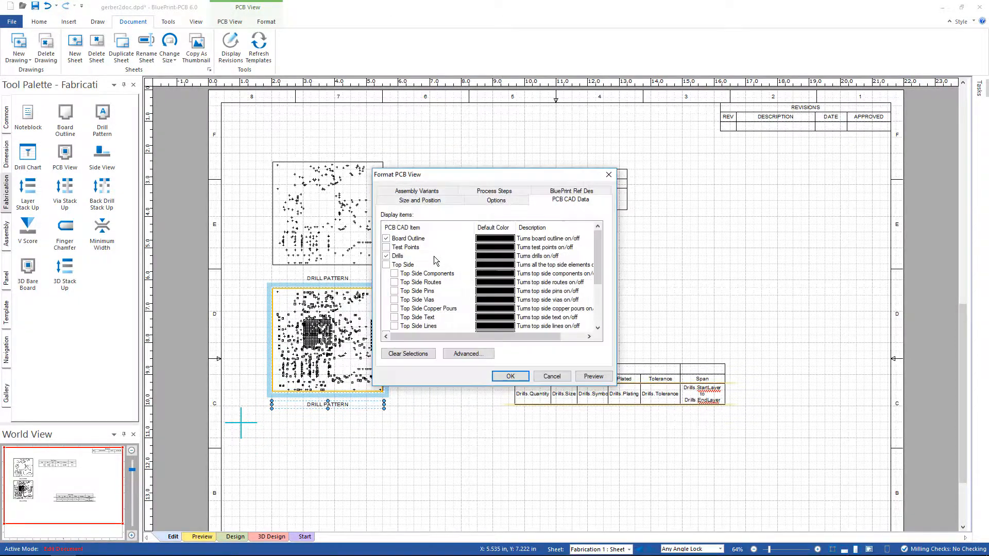
{"action": "left_click", "coordinate": [469, 353]}
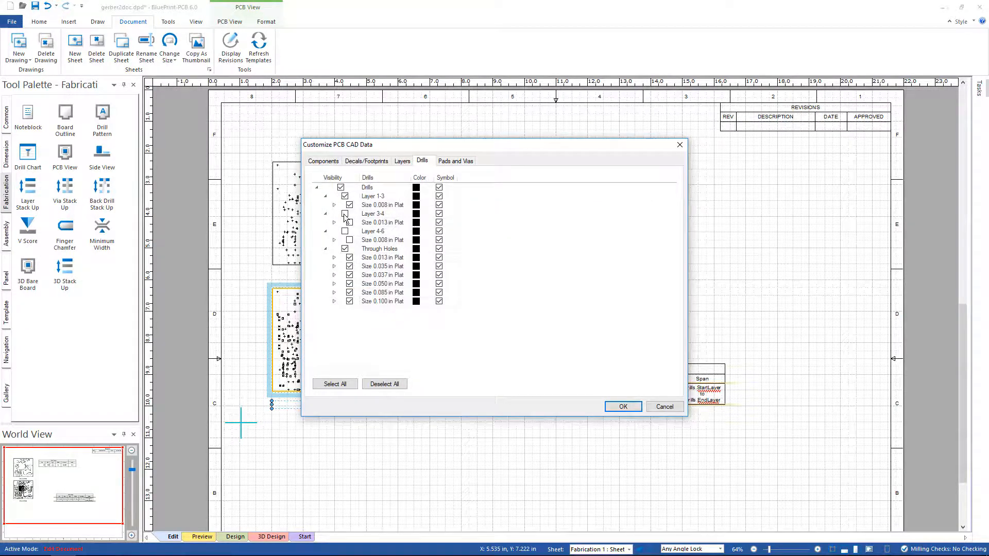
{"action": "left_click", "coordinate": [344, 197]}
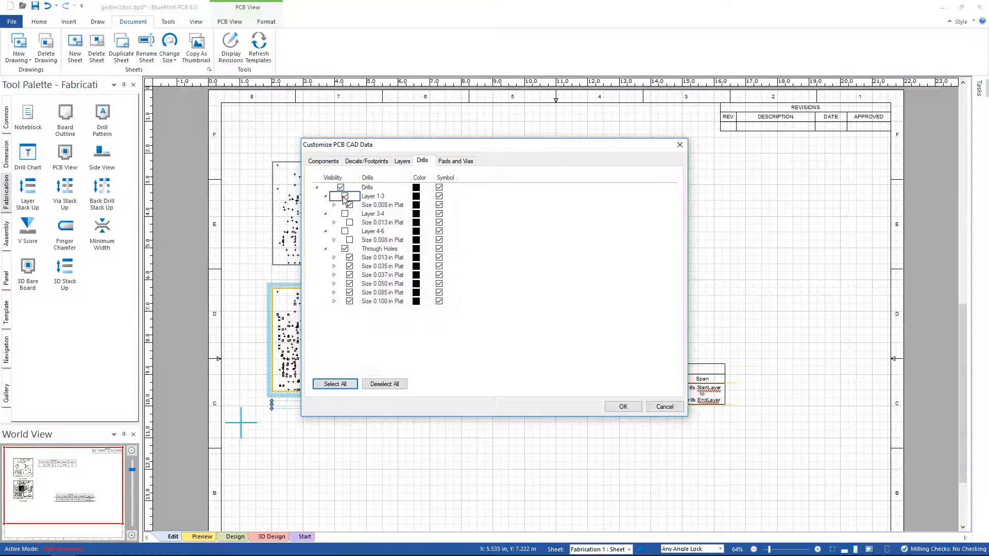
{"action": "left_click", "coordinate": [345, 213]}
{"action": "left_click", "coordinate": [345, 250]}
{"action": "left_click", "coordinate": [620, 406]}
{"action": "left_click", "coordinate": [512, 376]}
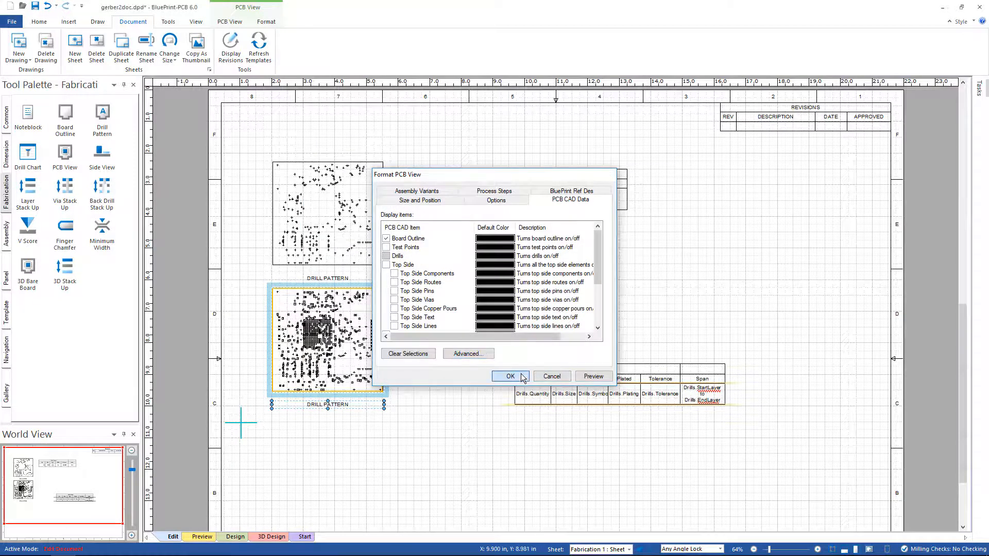
- Move the pasted drill chart template beside the second drill pattern, lined up under the first drill chart
{"action": "left_click", "coordinate": [541, 364]}
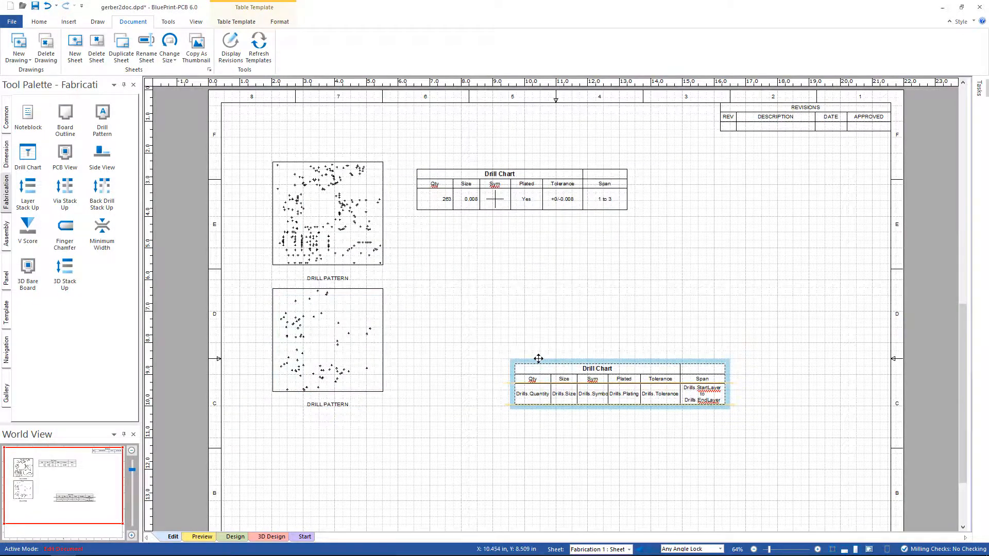
{"action": "left_click_drag", "start_coordinate": [540, 360], "coordinate": [443, 284]}
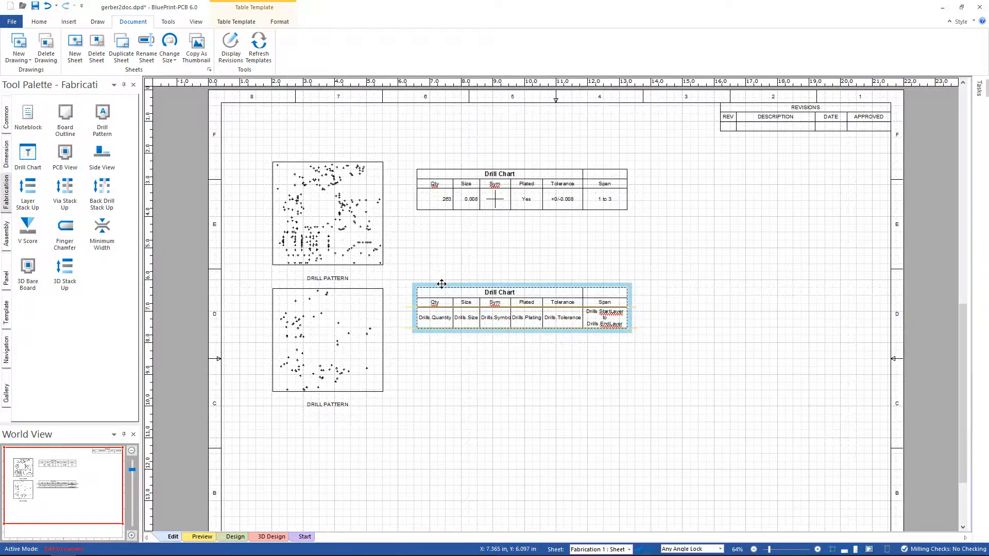
- Restrict the second drill chart's data source to the plated 0.013 in drills on Layers 3-4 and execute the template
{"action": "right_click", "coordinate": [442, 285]}
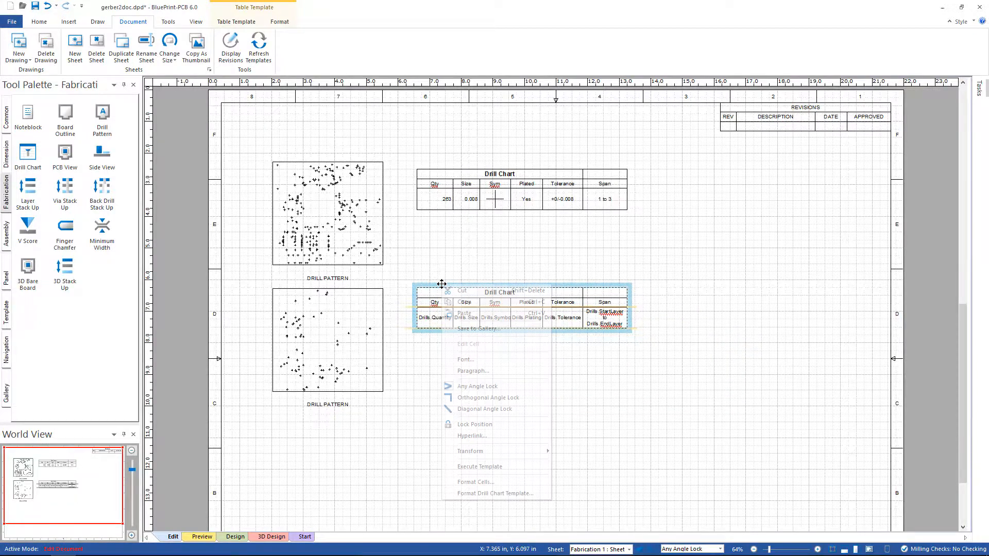
{"action": "left_click", "coordinate": [494, 494]}
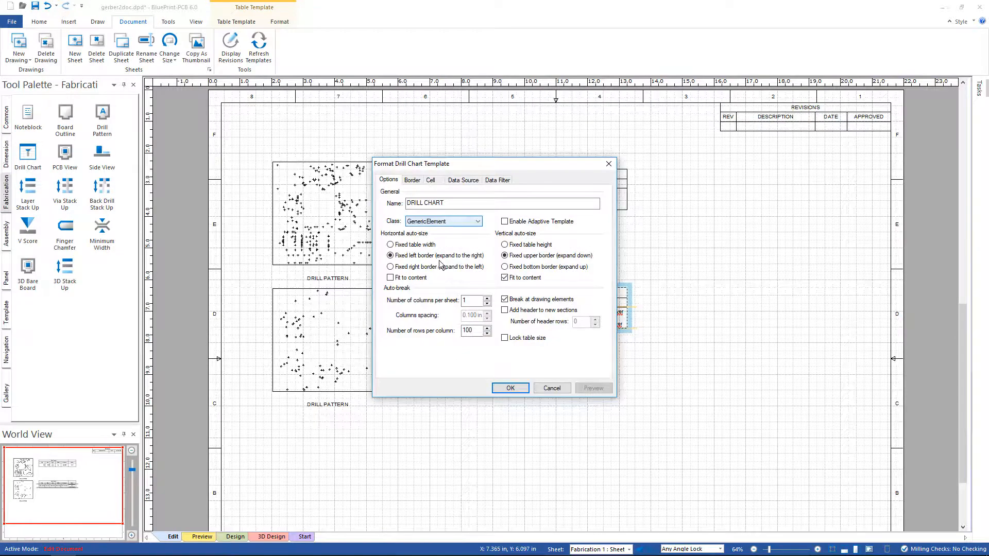
{"action": "left_click", "coordinate": [462, 179]}
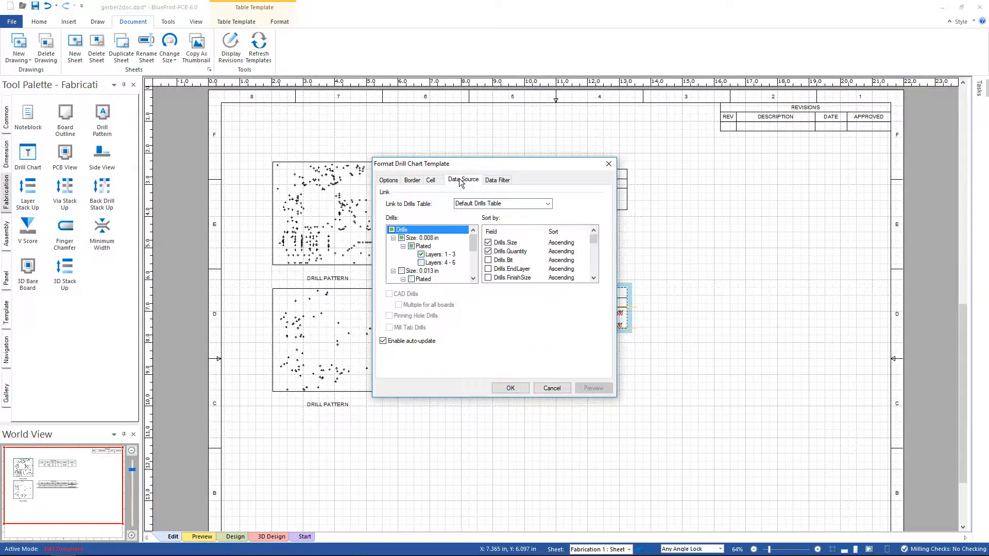
{"action": "left_click", "coordinate": [392, 230]}
{"action": "scroll", "coordinate": [436, 265], "scroll_direction": "down", "scroll_amount": 2}
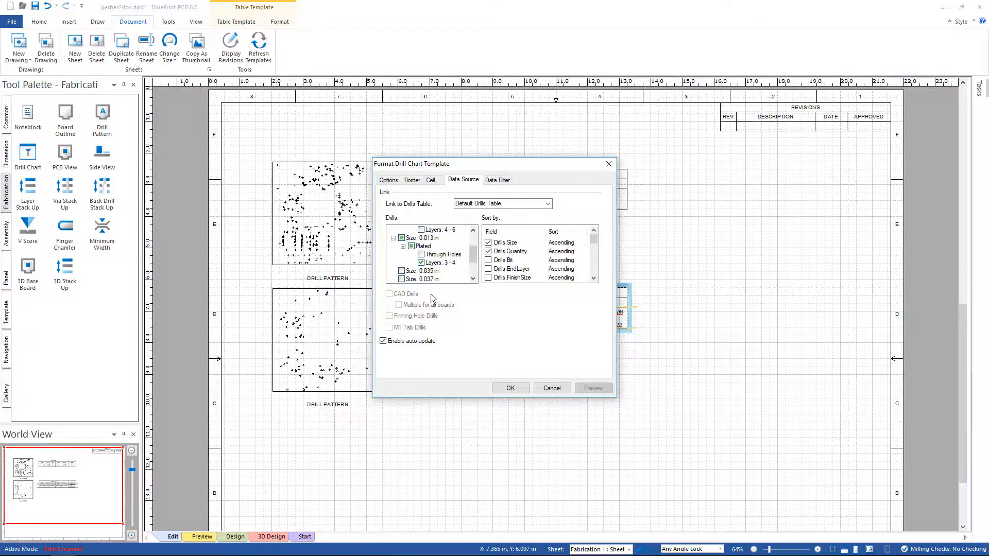
{"action": "left_click", "coordinate": [507, 386]}
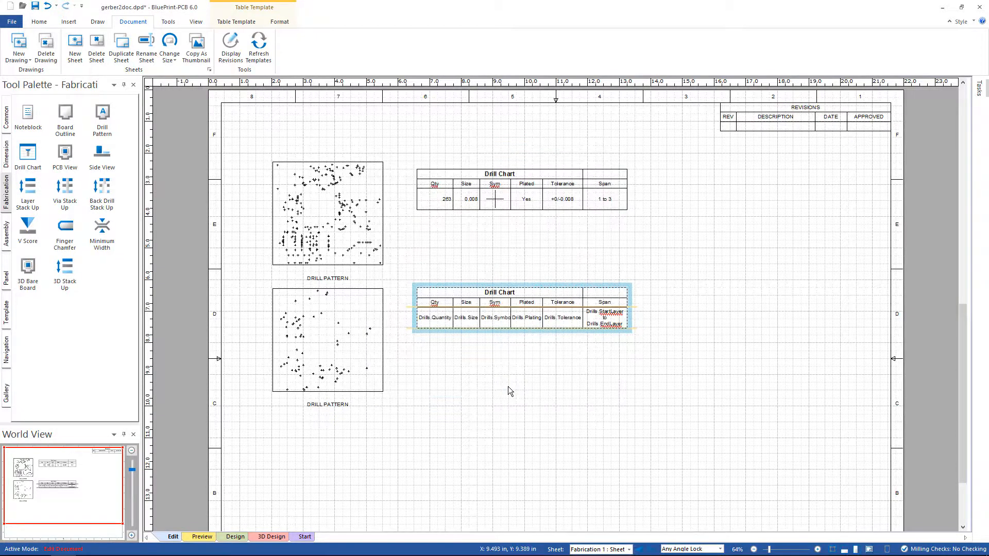
{"action": "right_click", "coordinate": [473, 284]}
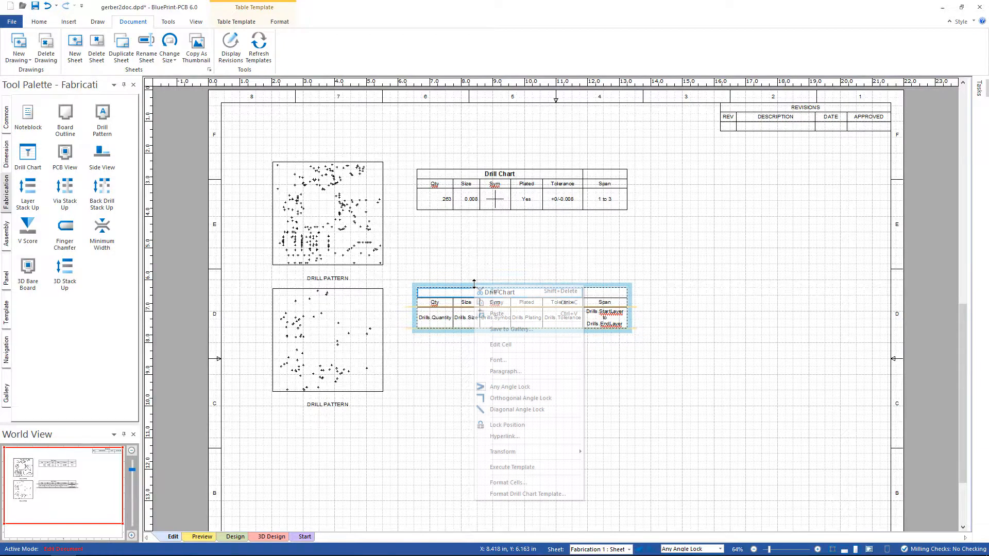
{"action": "left_click", "coordinate": [527, 467]}
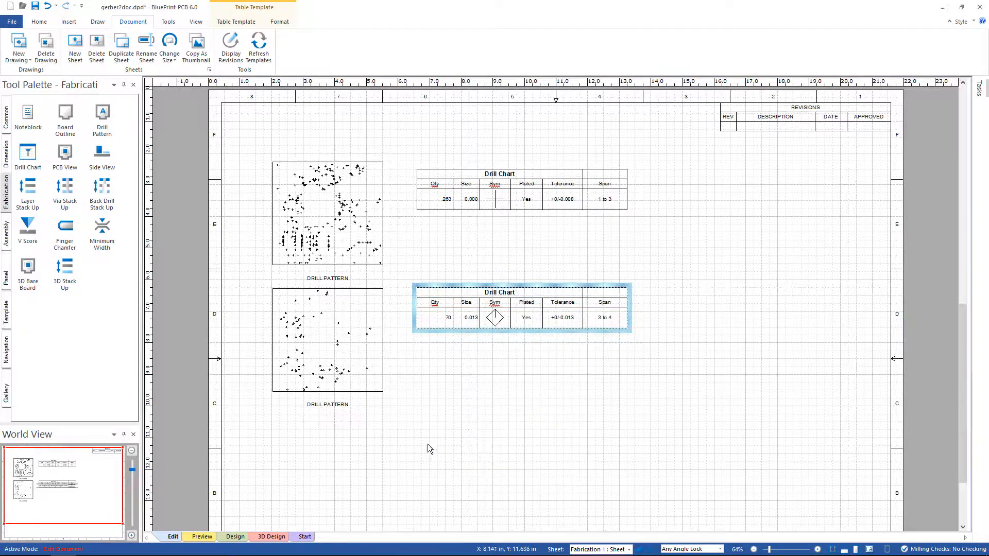
- Paste another full drill pattern and drill chart template, placing the pattern below the second one and the chart beside it
{"action": "right_click", "coordinate": [354, 432]}
{"action": "left_click", "coordinate": [375, 439]}
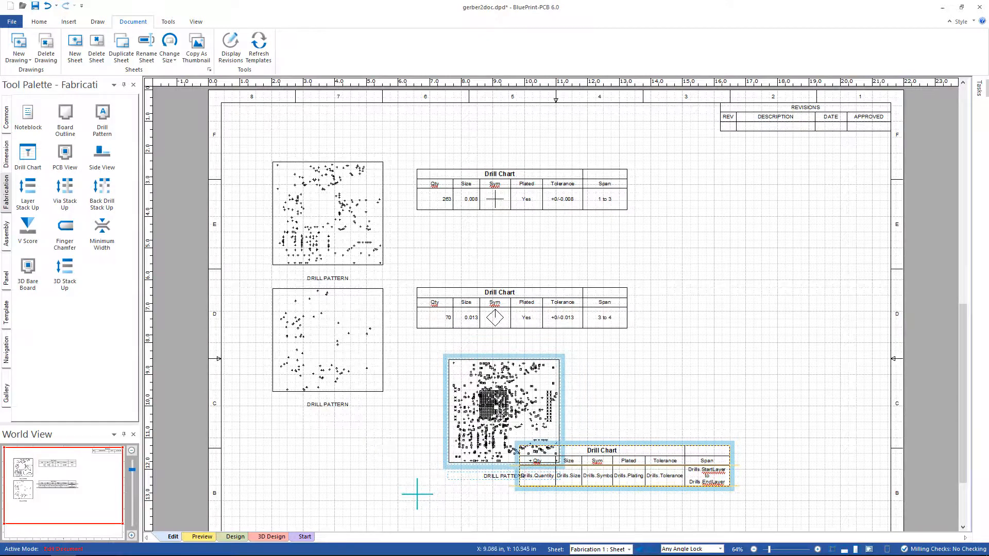
{"action": "left_click", "coordinate": [614, 363]}
{"action": "left_click", "coordinate": [538, 361]}
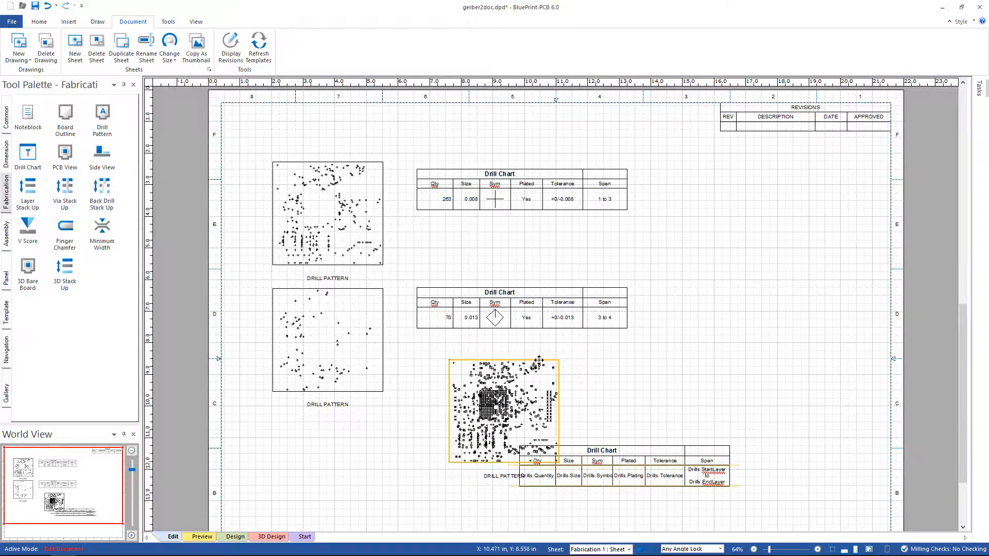
{"action": "left_click_drag", "start_coordinate": [539, 360], "coordinate": [364, 413]}
{"action": "left_click", "coordinate": [558, 442]}
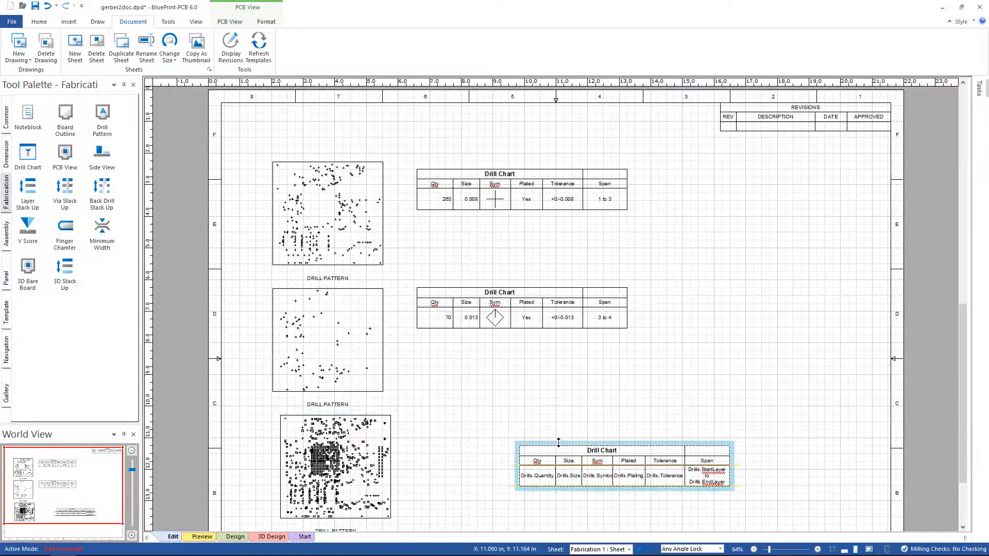
{"action": "left_click_drag", "start_coordinate": [558, 442], "coordinate": [467, 416]}
- Format the third drill pattern view so that only the Layer 4-6 drills are visible
{"action": "left_click", "coordinate": [376, 412]}
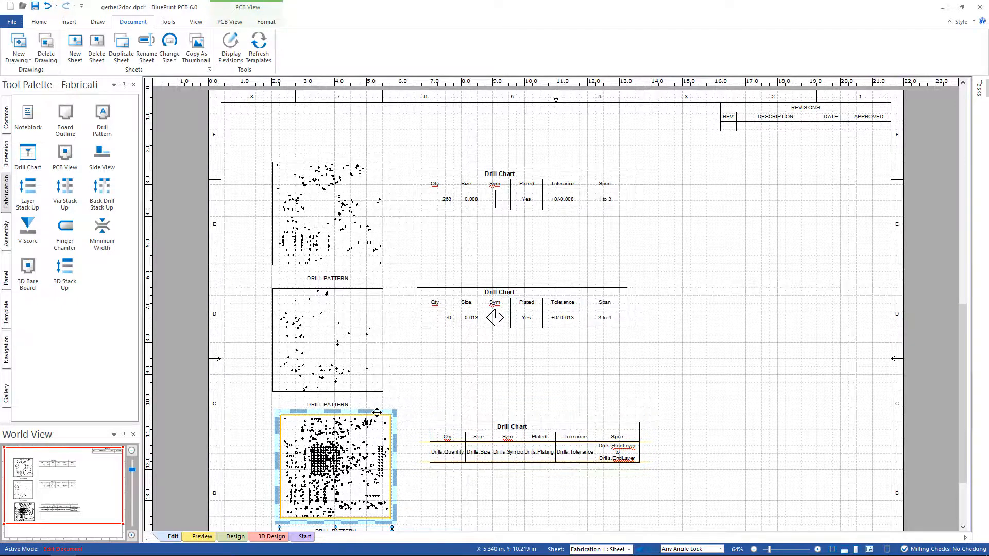
{"action": "right_click", "coordinate": [376, 413]}
{"action": "left_click", "coordinate": [418, 360]}
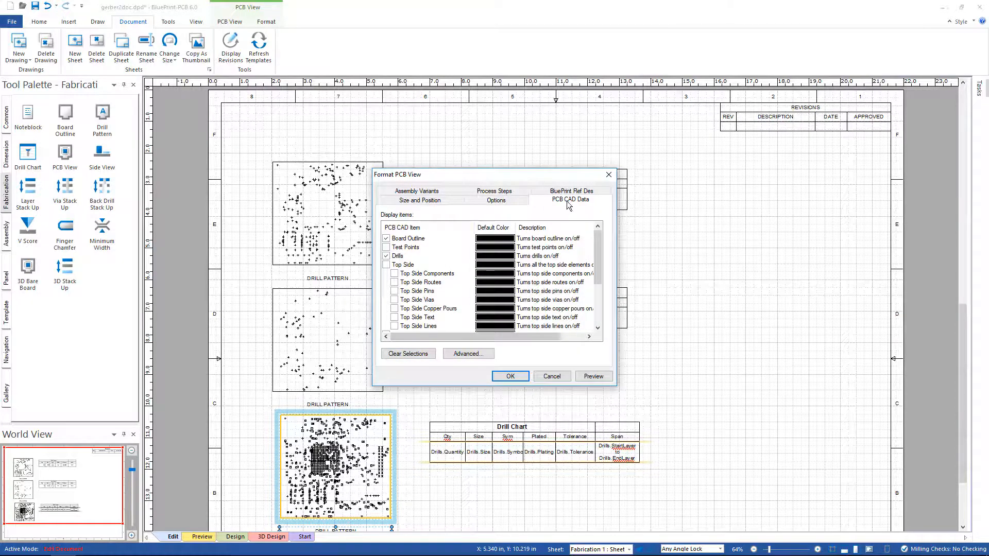
{"action": "left_click", "coordinate": [467, 353]}
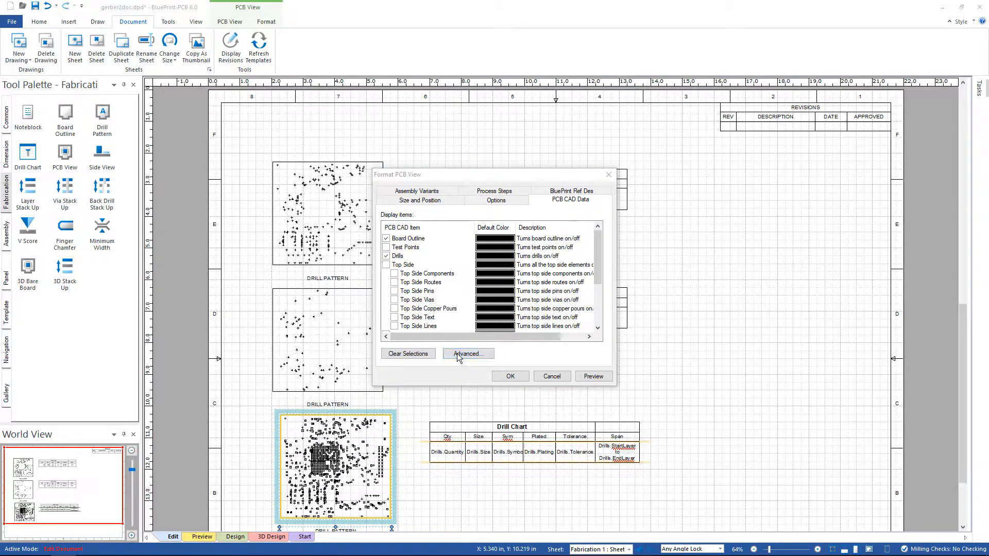
{"action": "left_click", "coordinate": [345, 232]}
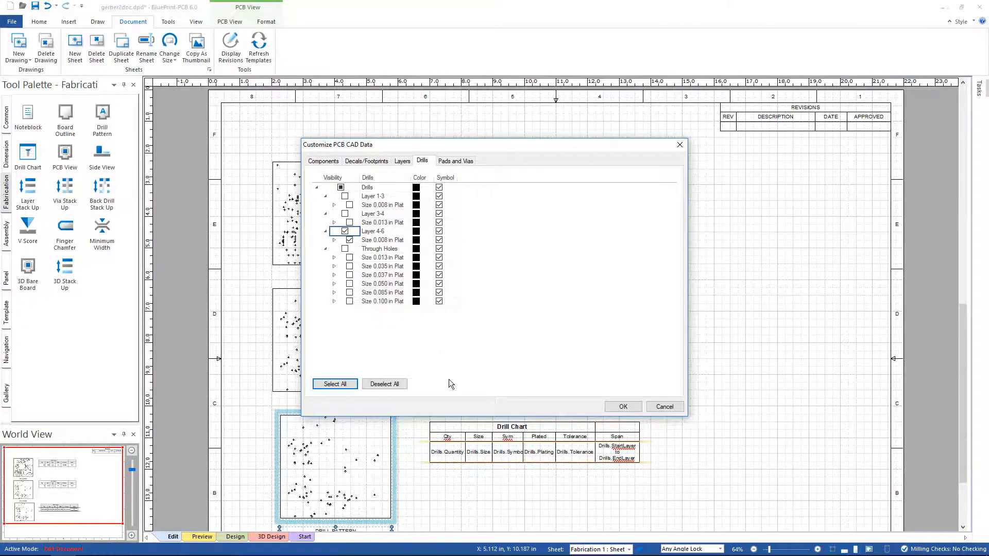
{"action": "left_click", "coordinate": [623, 406]}
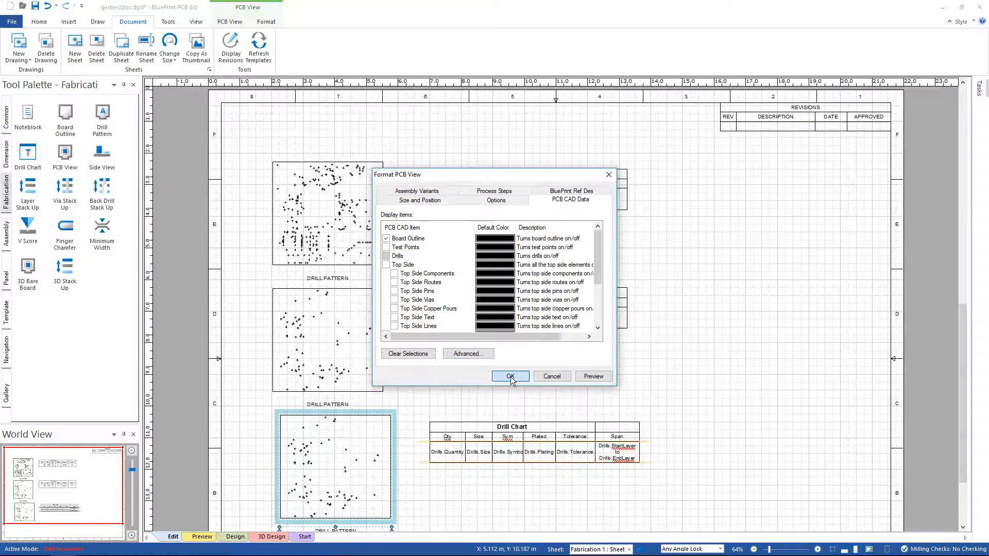
{"action": "left_click", "coordinate": [509, 376]}
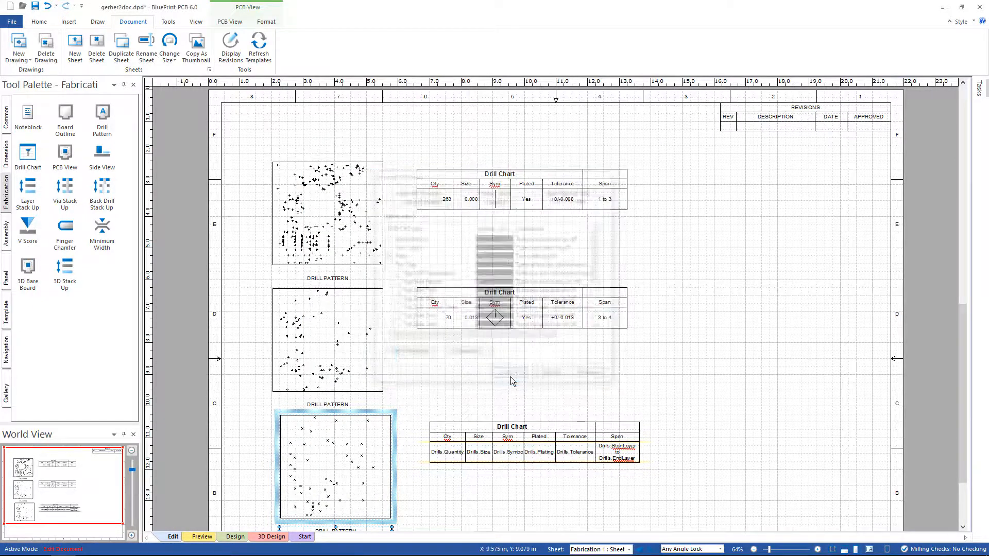
- Restrict the third drill chart's data source to the plated 0.008 in drills on Layers 4-6 and execute the template
{"action": "left_click", "coordinate": [472, 422]}
{"action": "right_click", "coordinate": [472, 422]}
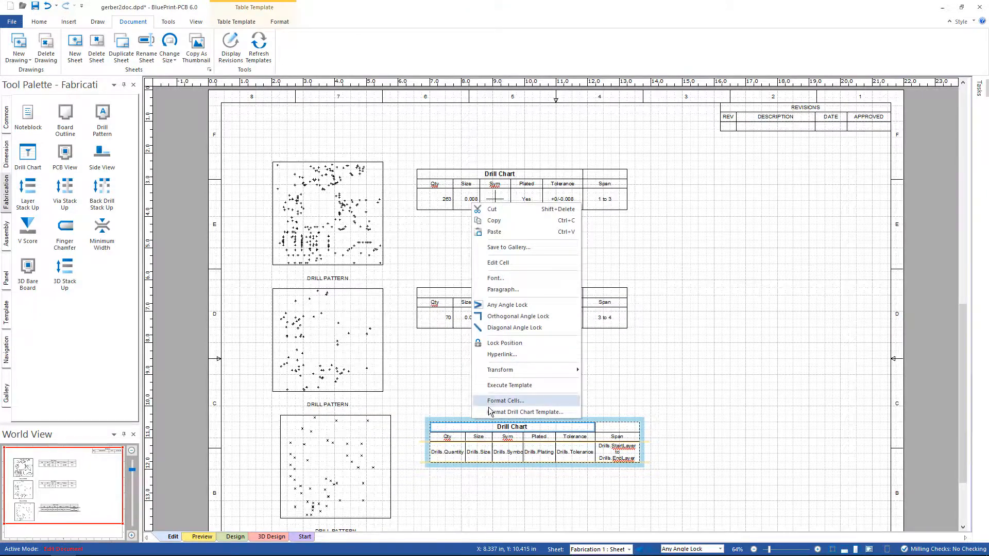
{"action": "left_click", "coordinate": [492, 412]}
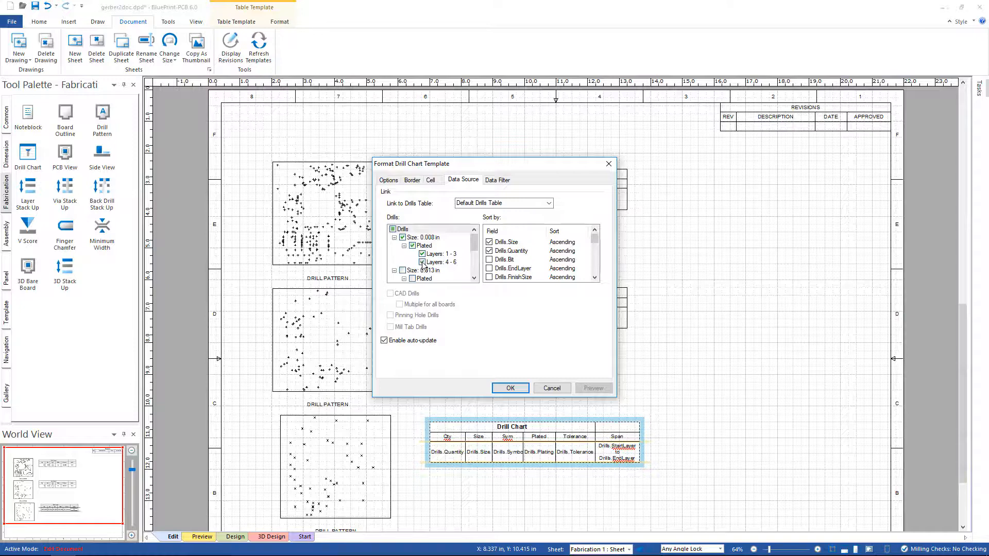
{"action": "left_click", "coordinate": [508, 386]}
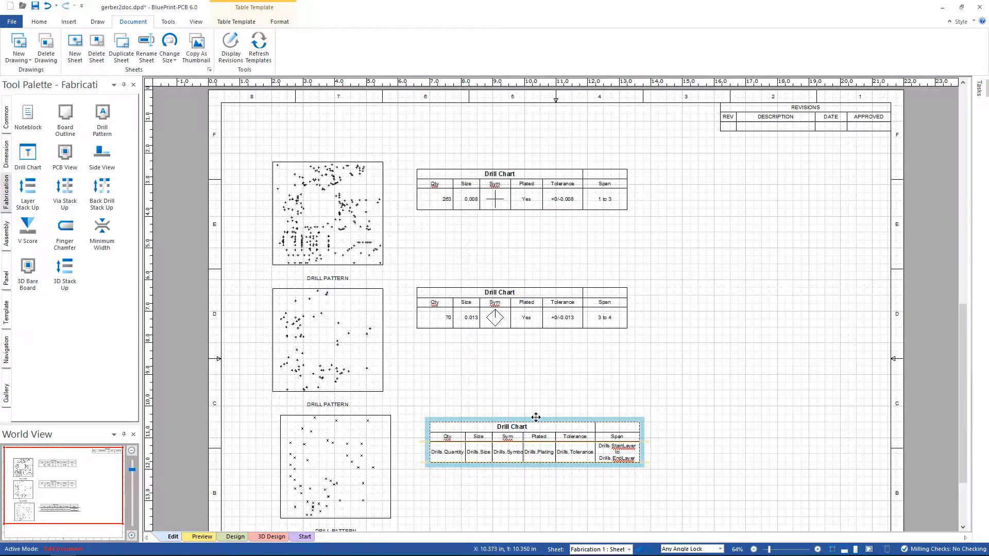
{"action": "right_click", "coordinate": [535, 416]}
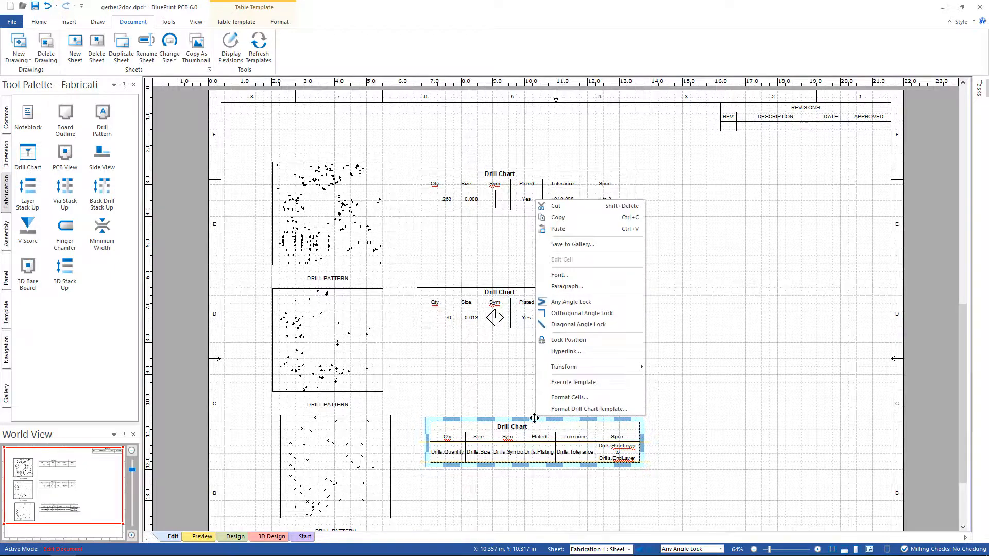
{"action": "left_click", "coordinate": [564, 380]}
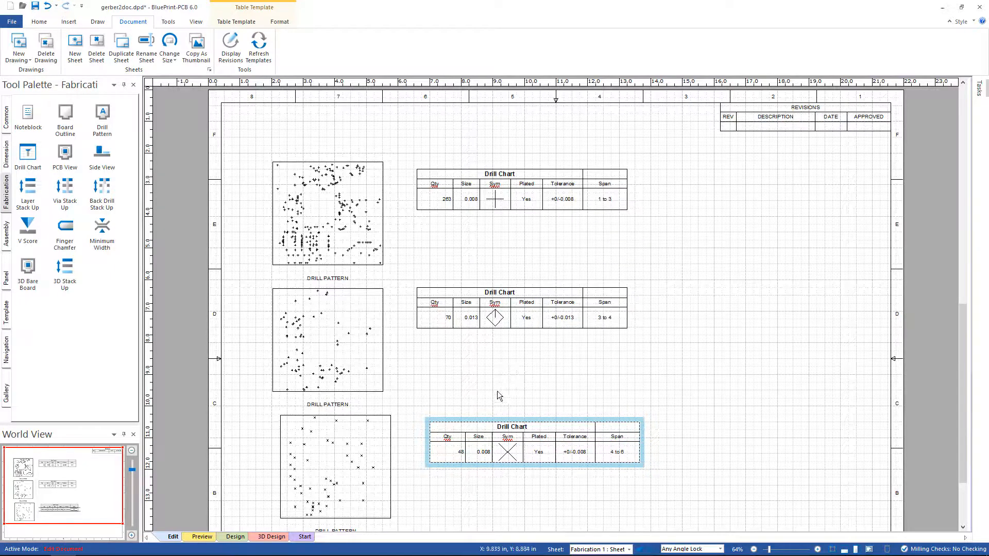
- Align the third drill pattern with the patterns above it and shift its drill chart closer into line with the other charts
{"action": "scroll", "coordinate": [486, 370], "scroll_direction": "down", "scroll_amount": 1}
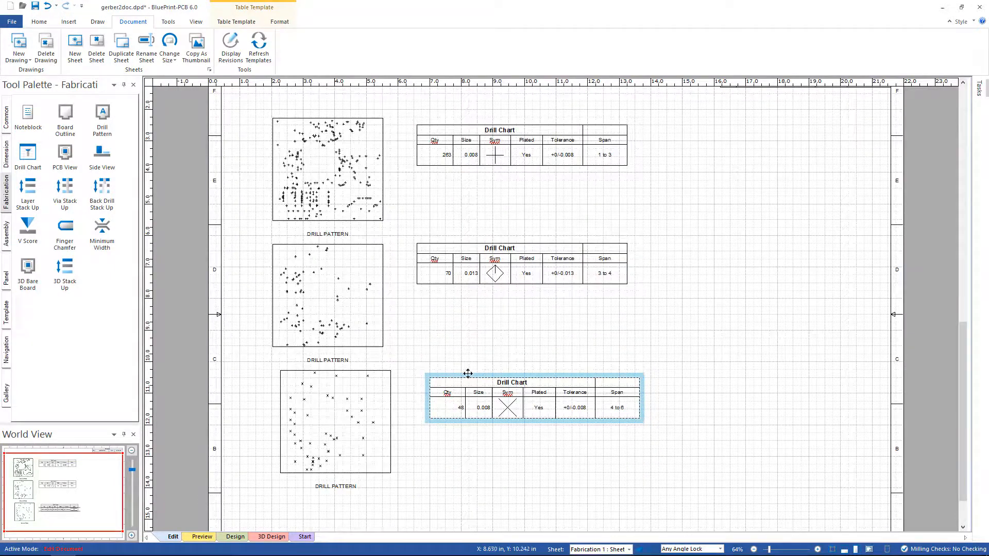
{"action": "left_click_drag", "start_coordinate": [344, 370], "coordinate": [335, 369]}
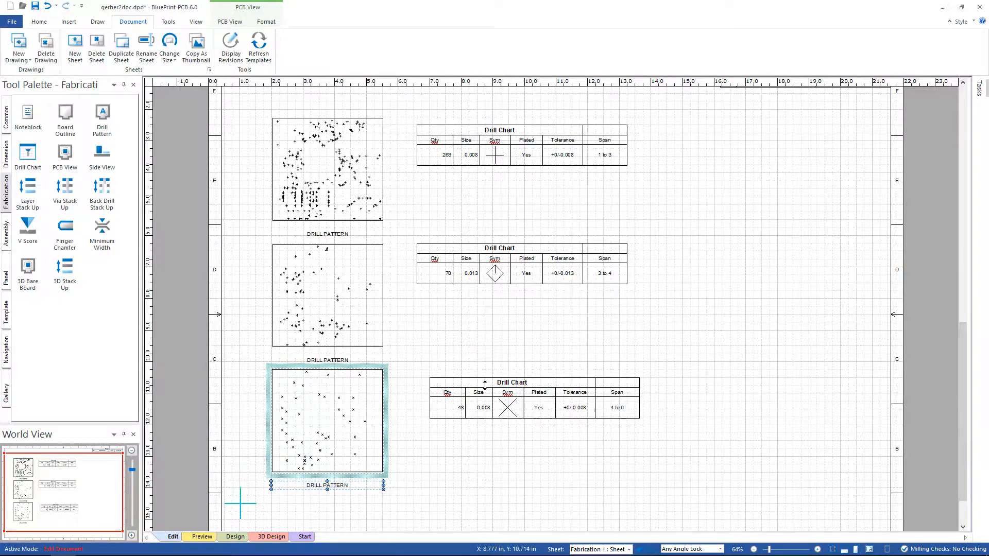
{"action": "left_click", "coordinate": [458, 376]}
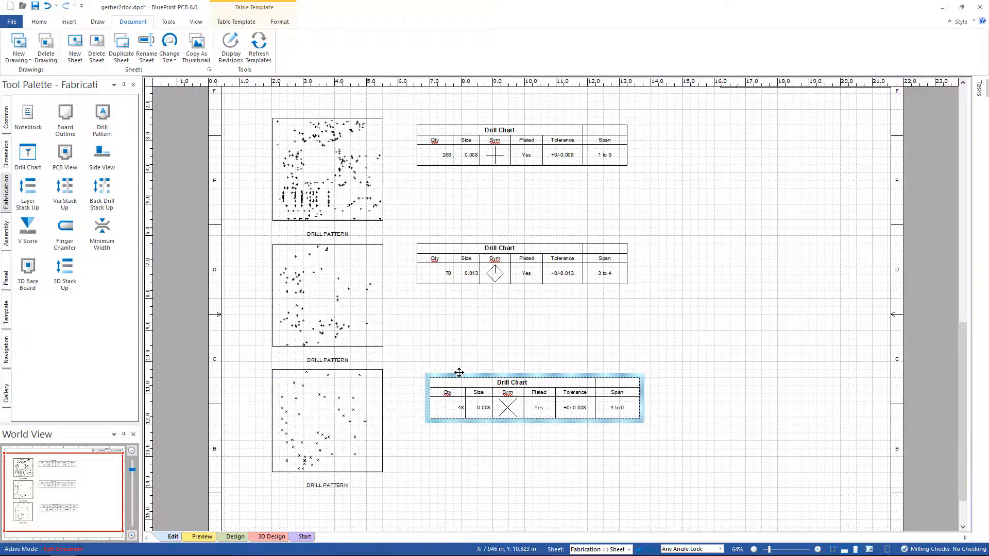
{"action": "left_click_drag", "start_coordinate": [459, 373], "coordinate": [450, 372]}
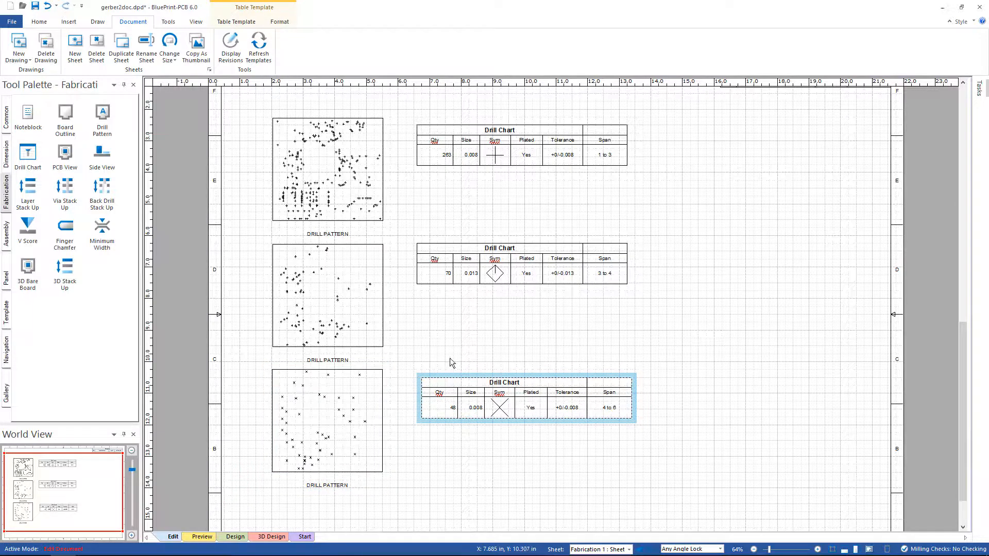
{"action": "scroll", "coordinate": [487, 315], "scroll_direction": "up", "scroll_amount": 10}
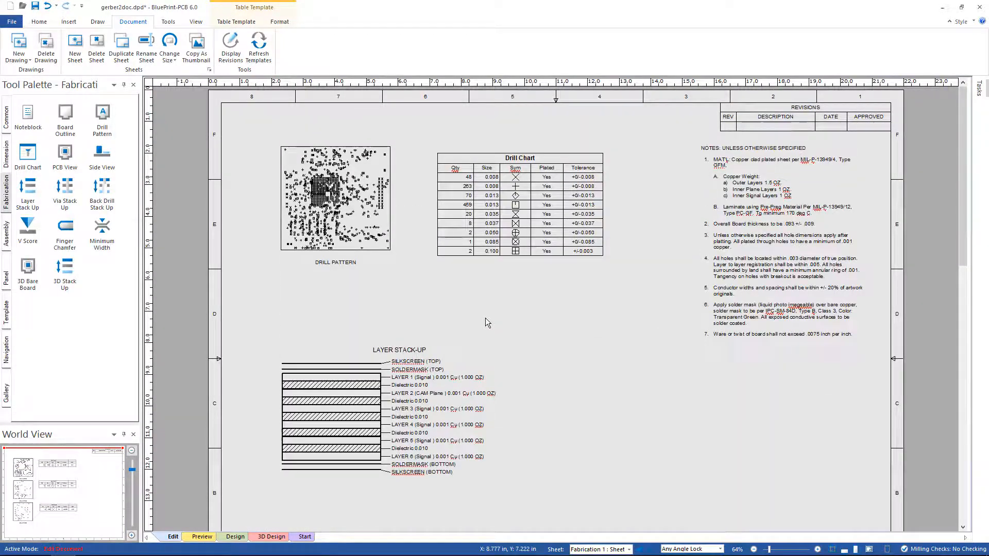
- Restrict the first sheet's drill chart data source to through-hole drills by excluding the 0.008 in sizes and the Layers 3-4 0.013 in drills
{"action": "left_click", "coordinate": [475, 154]}
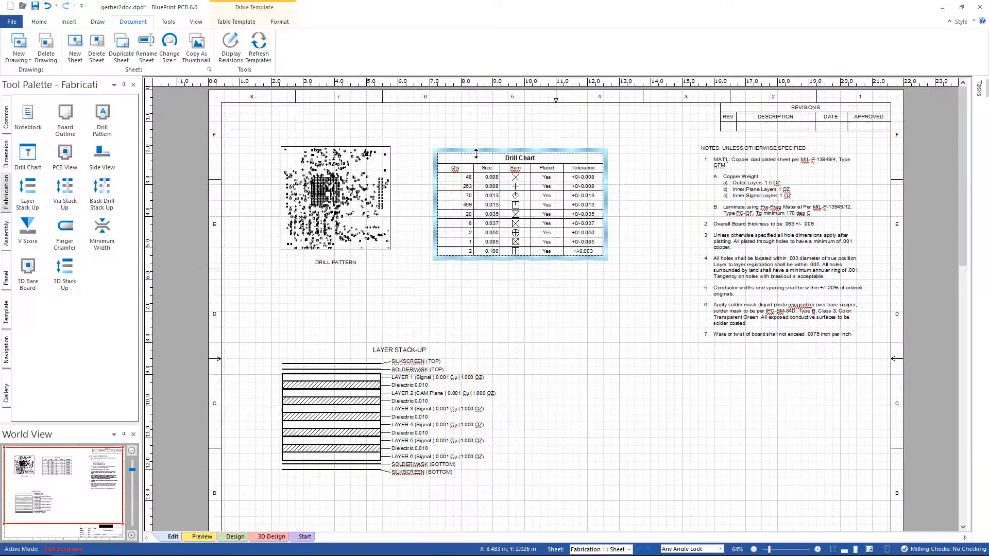
{"action": "right_click", "coordinate": [475, 154]}
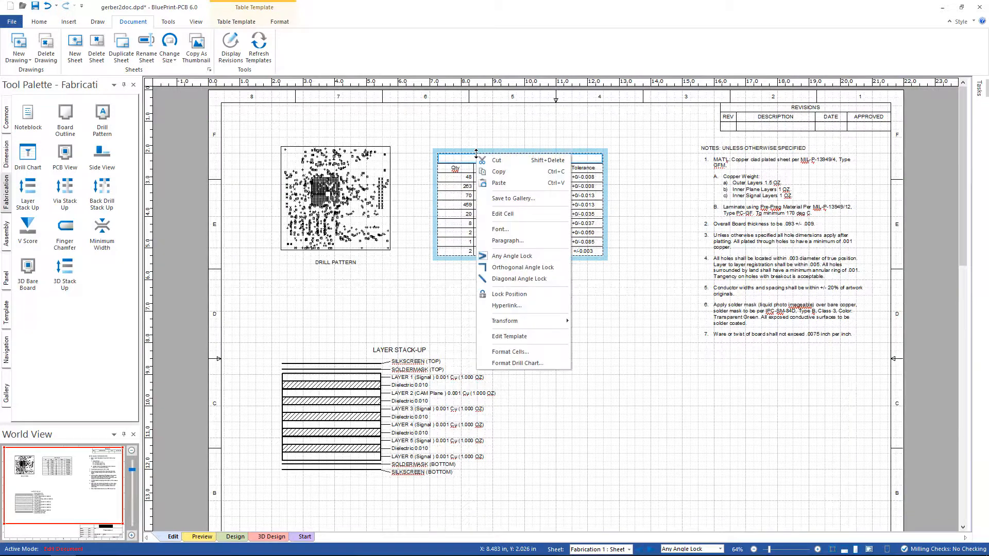
{"action": "left_click", "coordinate": [514, 363]}
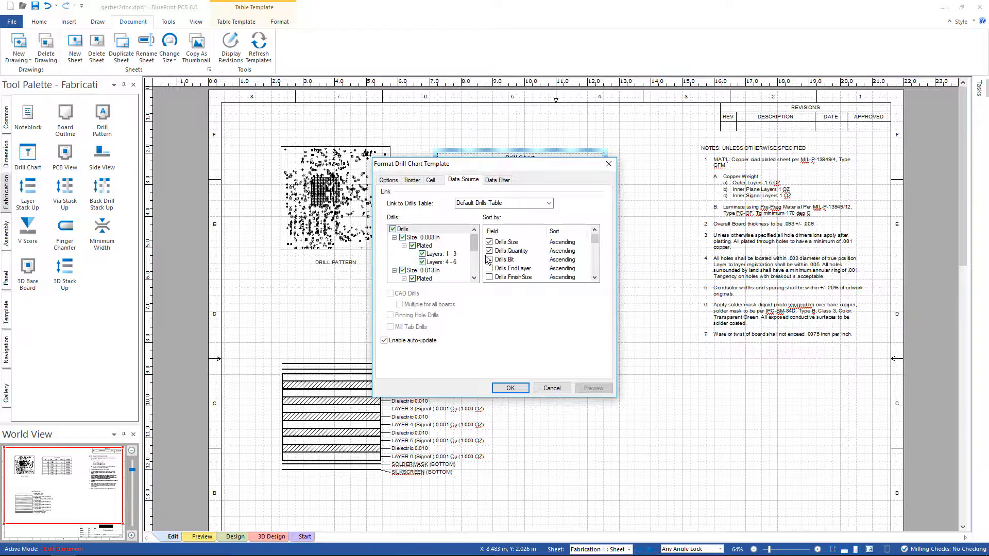
{"action": "left_click_drag", "start_coordinate": [474, 240], "coordinate": [475, 215]}
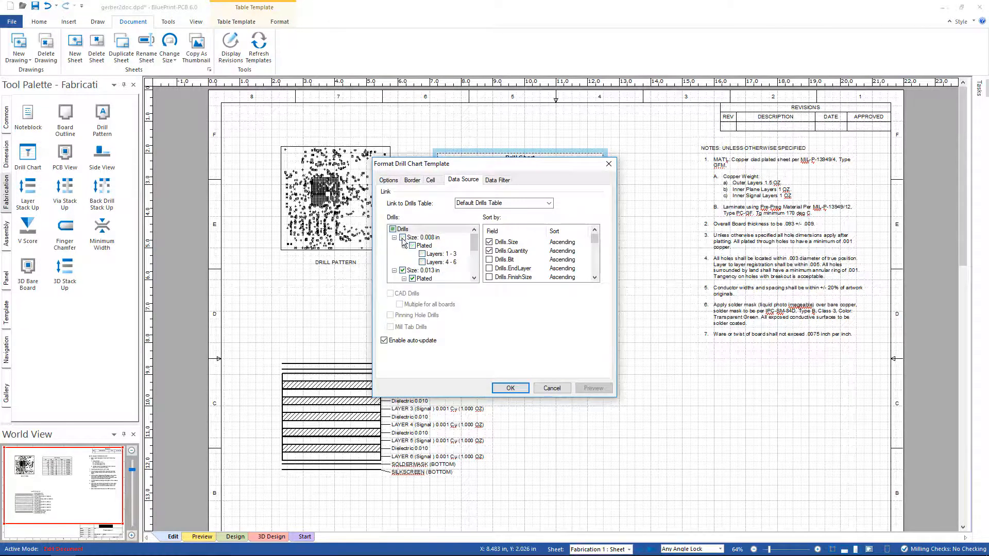
{"action": "left_click", "coordinate": [402, 271]}
{"action": "left_click_drag", "start_coordinate": [474, 243], "coordinate": [474, 257]}
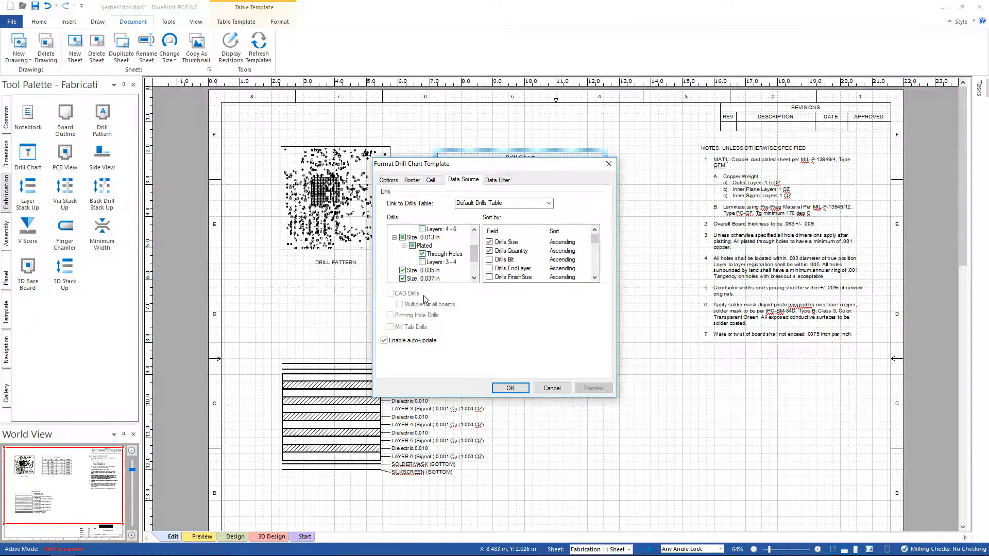
{"action": "scroll", "coordinate": [472, 267], "scroll_direction": "up", "scroll_amount": 4}
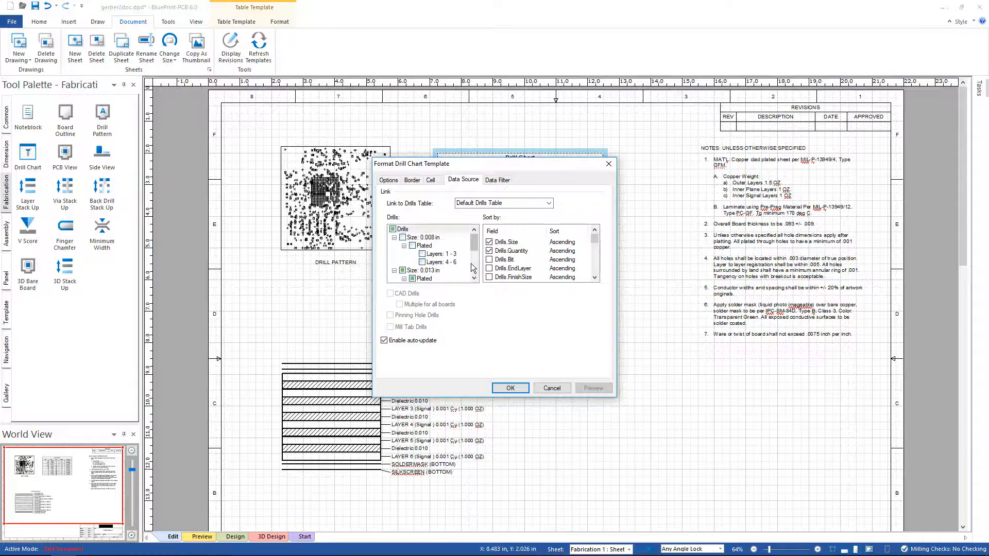
{"action": "left_click", "coordinate": [506, 388]}
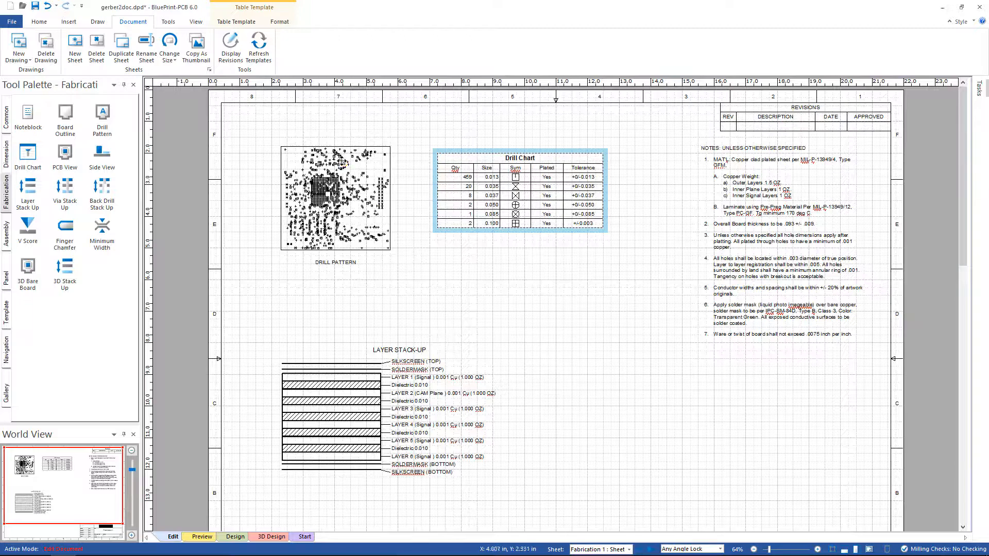
- Format the first sheet's drill pattern view so that only the Through Holes drills are visible
{"action": "left_click", "coordinate": [335, 147]}
{"action": "right_click", "coordinate": [335, 147]}
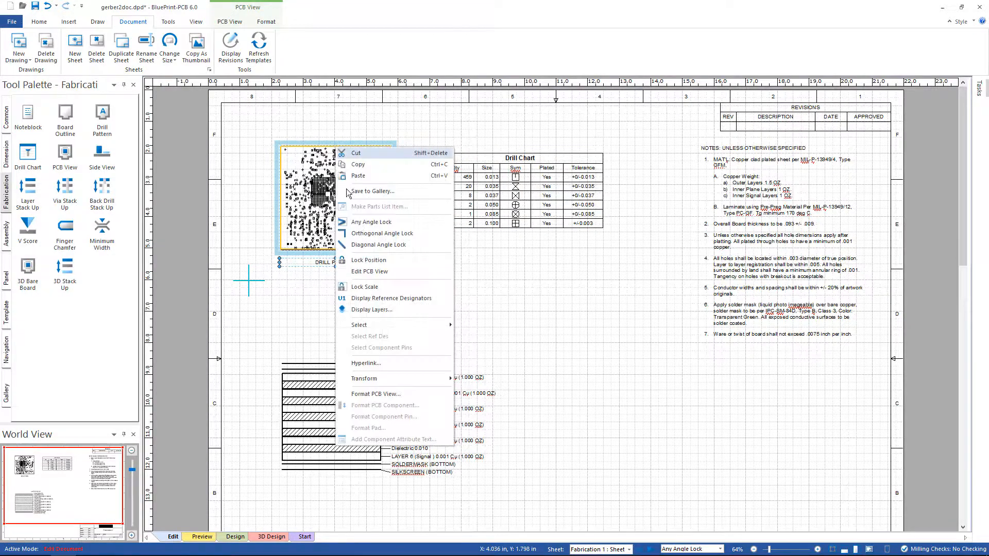
{"action": "left_click", "coordinate": [388, 395]}
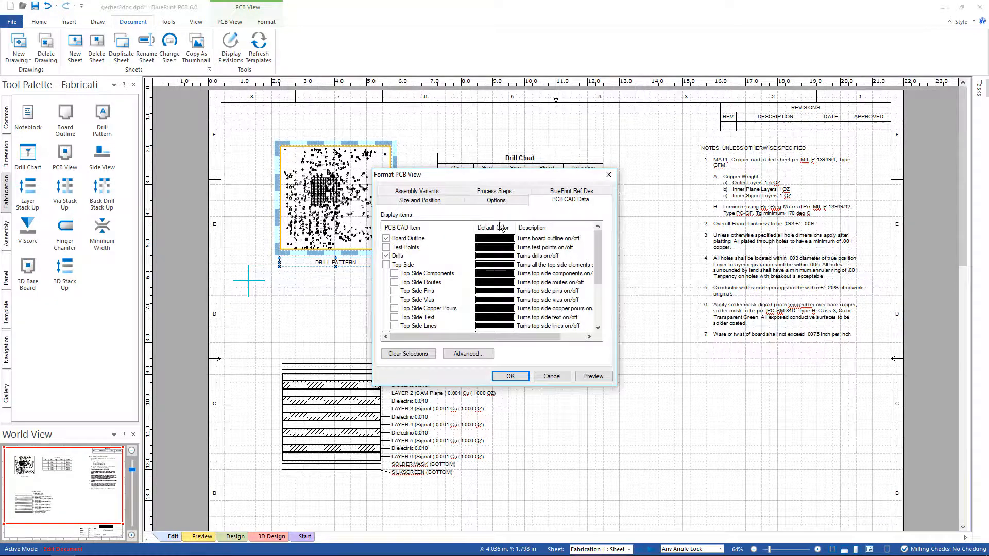
{"action": "left_click", "coordinate": [463, 354]}
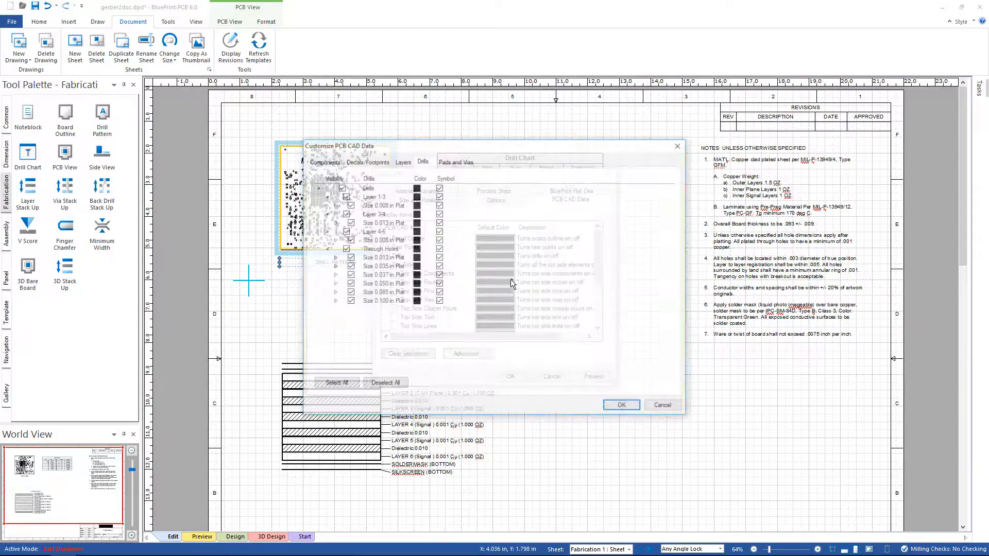
{"action": "left_click", "coordinate": [340, 188]}
{"action": "left_click", "coordinate": [344, 249]}
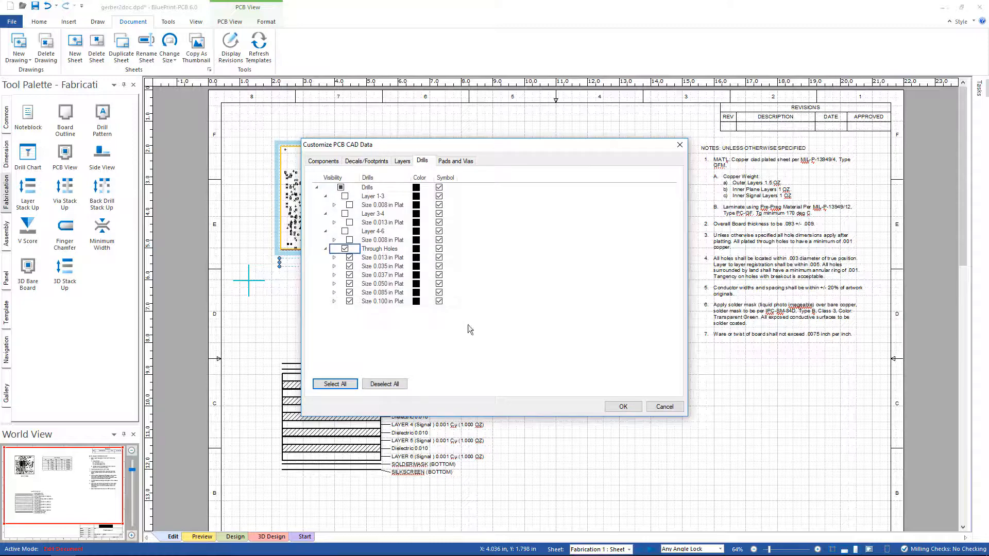
{"action": "left_click", "coordinate": [638, 411]}
{"action": "left_click", "coordinate": [521, 377]}
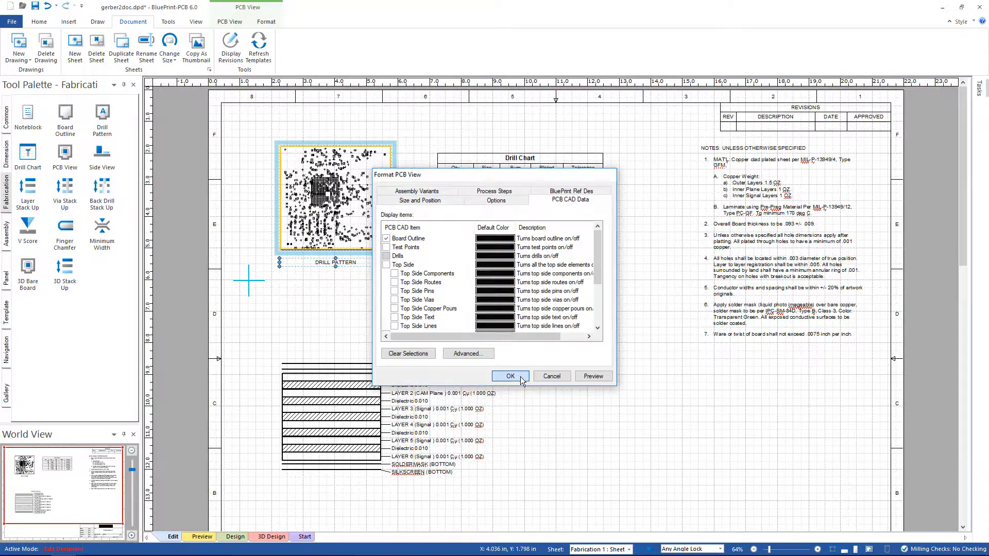
- Convert the layer stack-up detail to a via stack-up
{"action": "left_click", "coordinate": [322, 351]}
{"action": "right_click", "coordinate": [321, 340]}
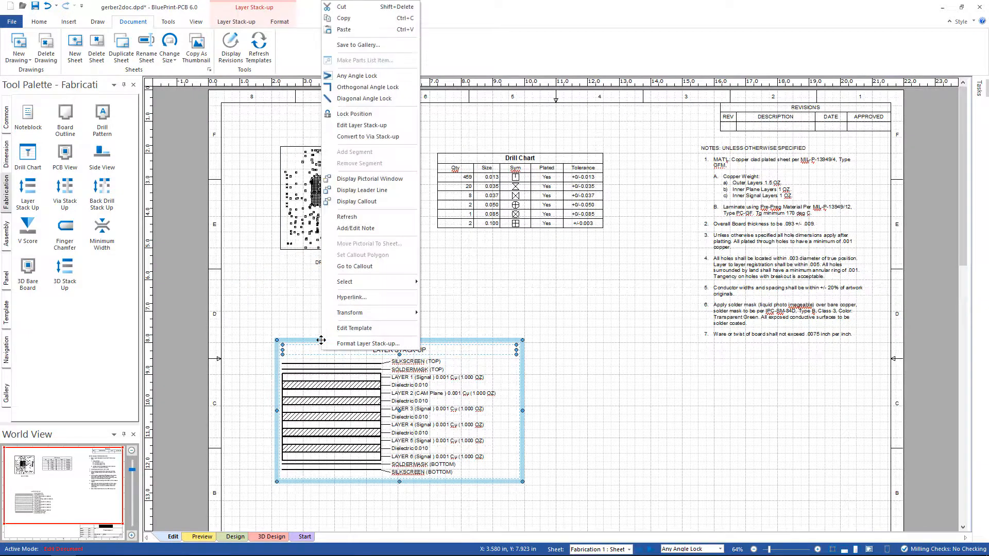
{"action": "left_click", "coordinate": [367, 136]}
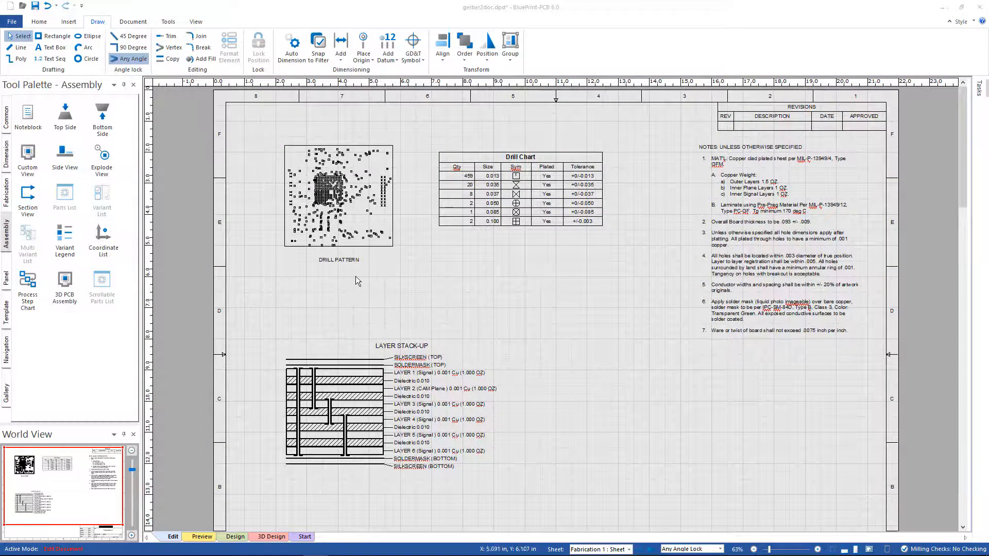
- Place a horizontal coordinate origin on the left edge of the drill pattern's board outline
{"action": "middle_click_drag", "start_coordinate": [334, 207], "coordinate": [345, 156]}
{"action": "scroll", "coordinate": [390, 192], "scroll_direction": "up", "scroll_amount": 1}
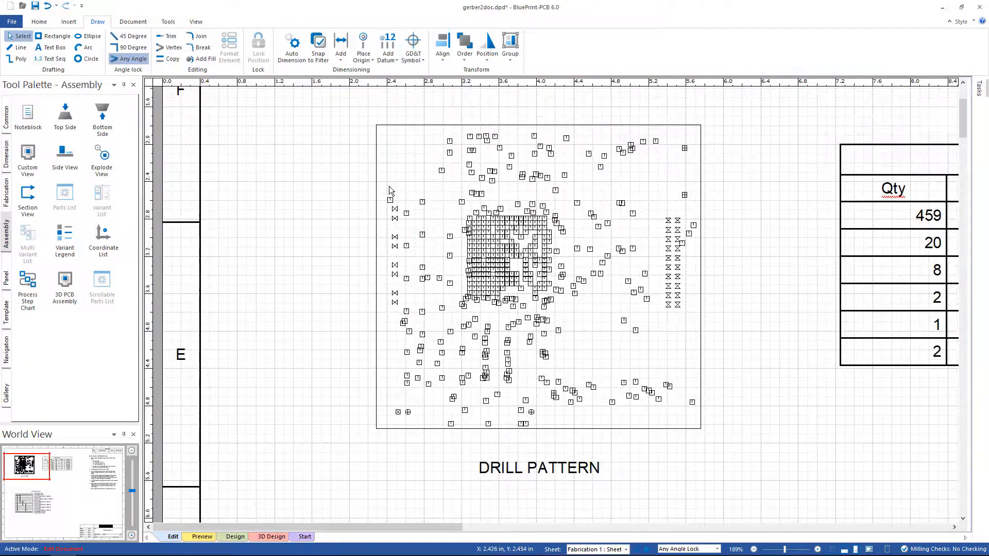
{"action": "left_click", "coordinate": [390, 60]}
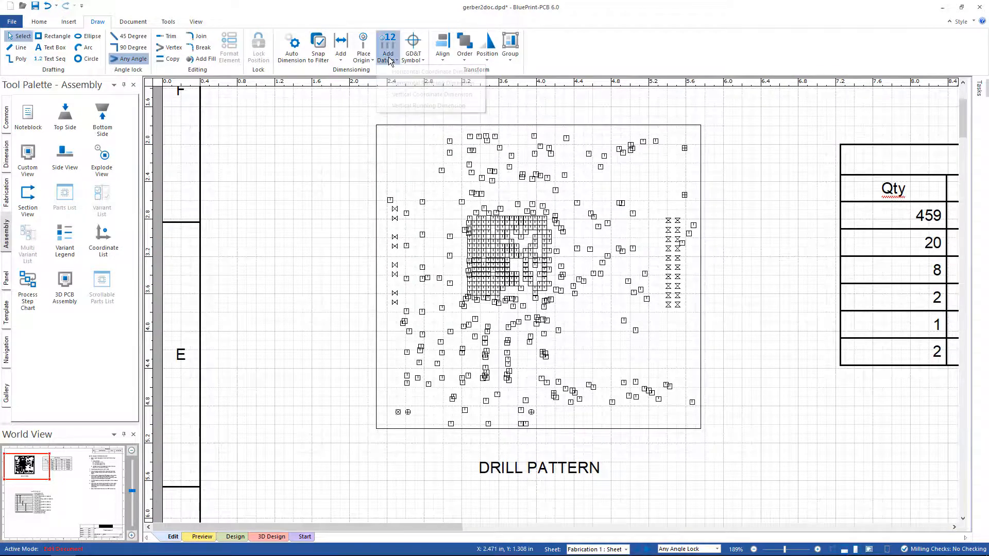
{"action": "left_click", "coordinate": [362, 61]}
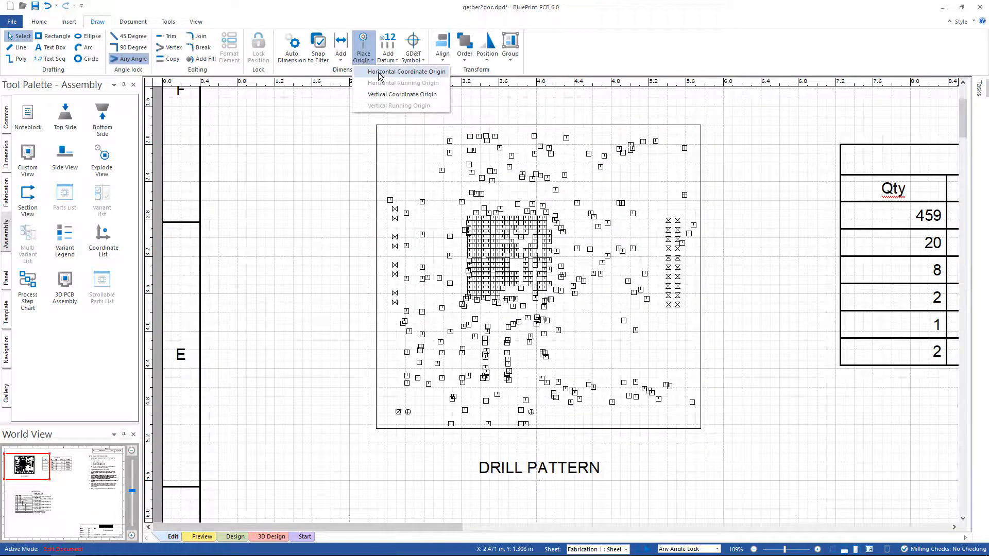
{"action": "left_click", "coordinate": [376, 71]}
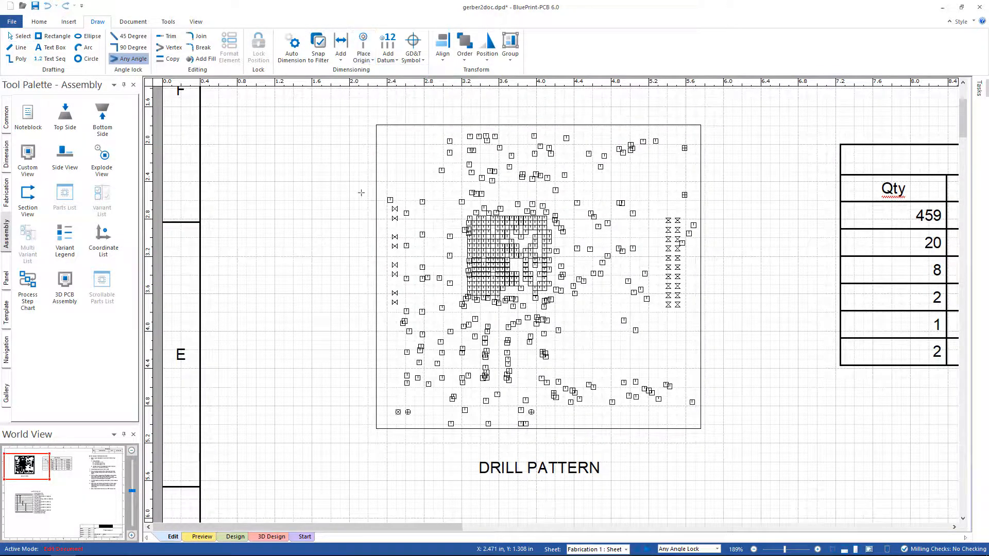
{"action": "left_click", "coordinate": [375, 312]}
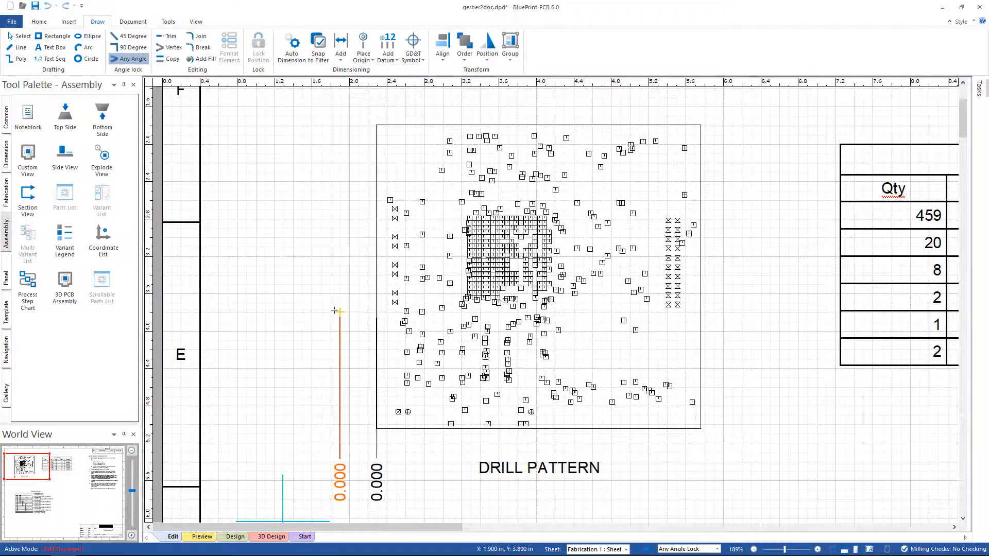
{"action": "key", "text": "Escape"}
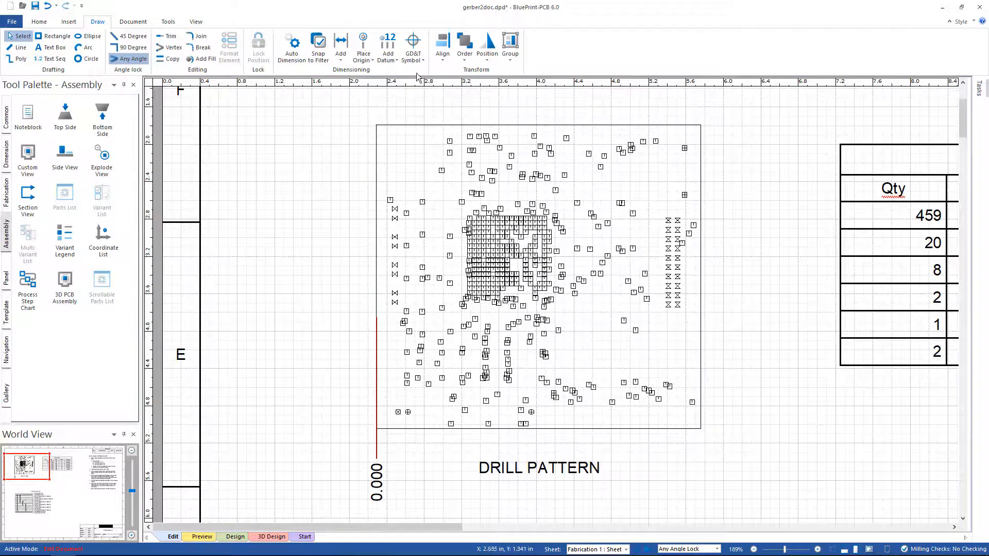
- Add horizontal coordinate dimensions to the board outline's right edge and to the 0.085 in hole near its lower-left corner
{"action": "left_click", "coordinate": [387, 60]}
{"action": "left_click", "coordinate": [412, 80]}
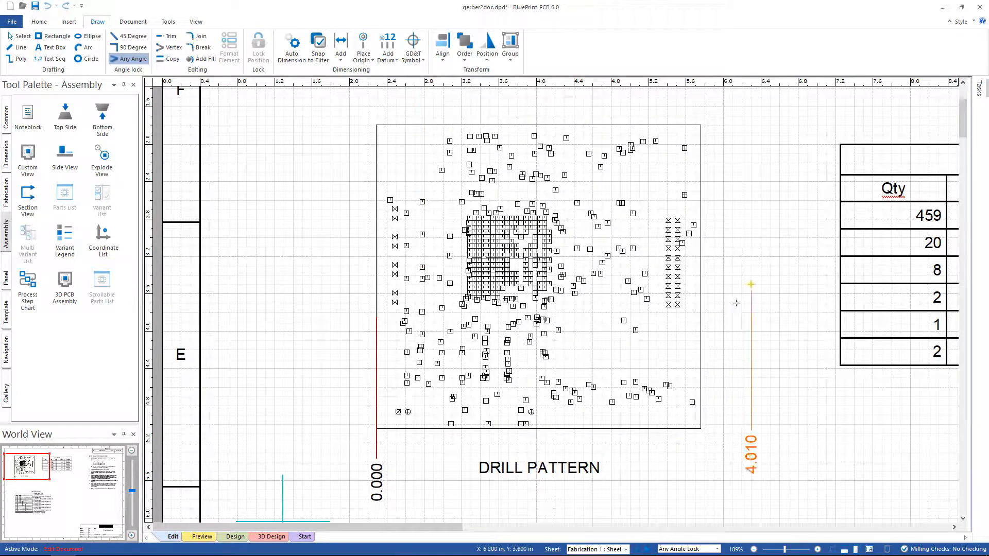
{"action": "left_click", "coordinate": [702, 328]}
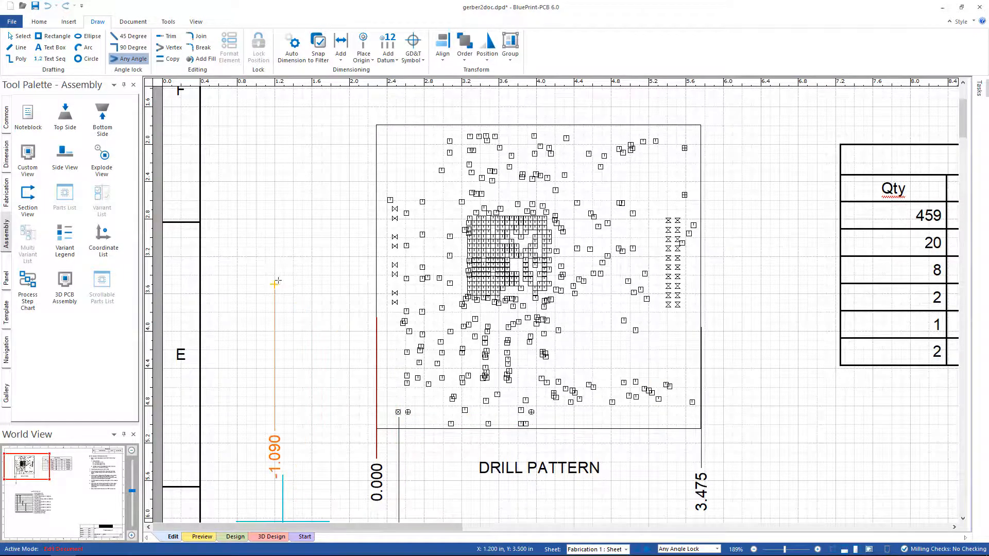
{"action": "key", "text": "Escape"}
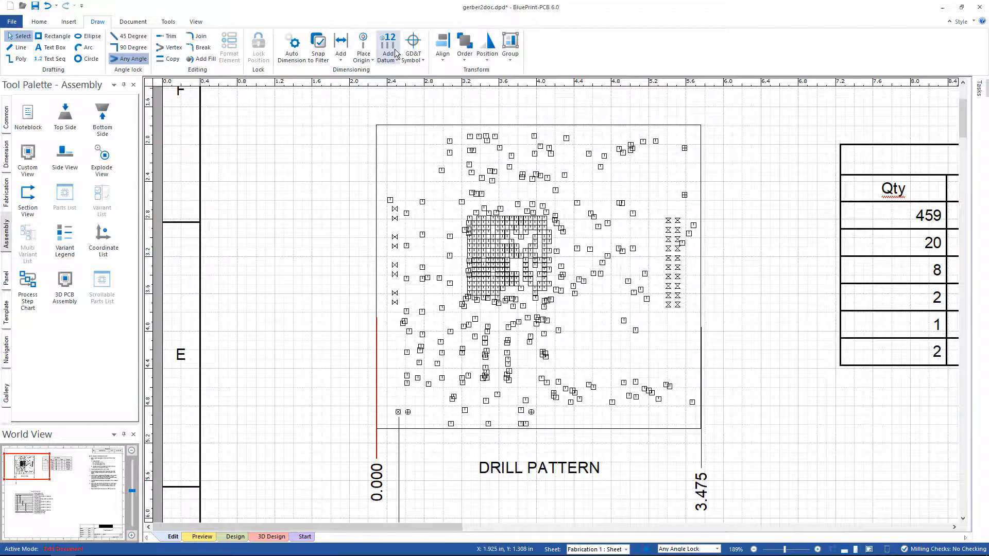
- Place a vertical coordinate origin on the bottom edge of the drill pattern's board outline
{"action": "left_click", "coordinate": [364, 59]}
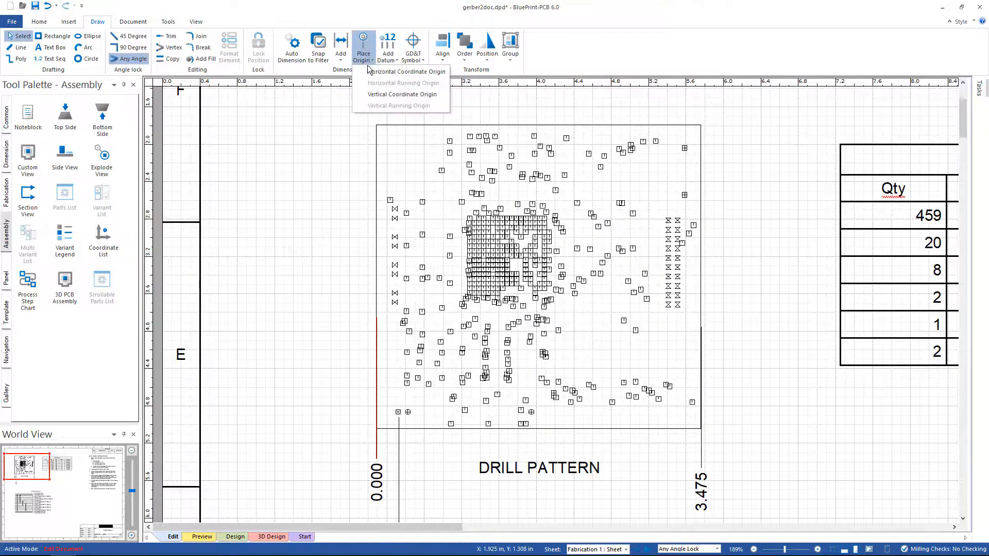
{"action": "left_click", "coordinate": [376, 72]}
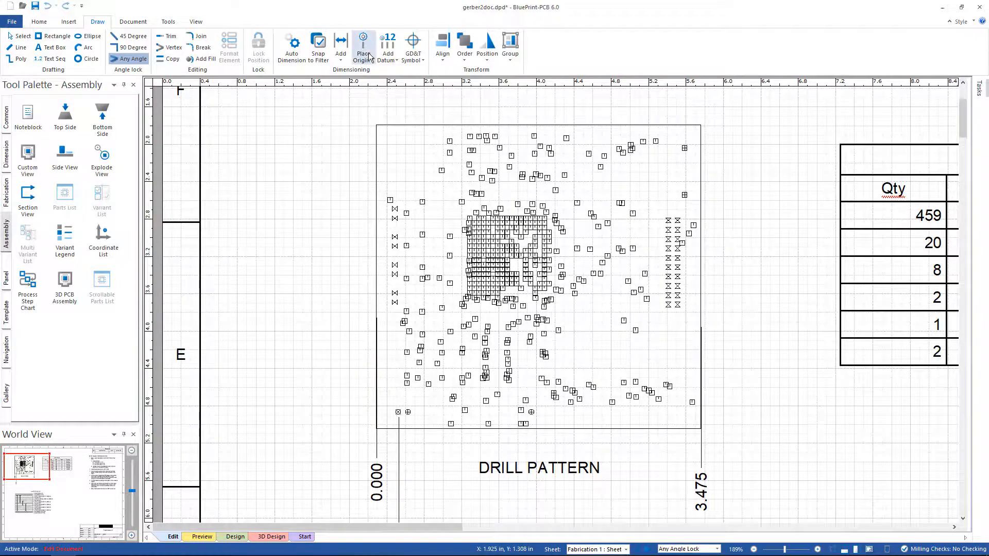
{"action": "left_click", "coordinate": [367, 60]}
{"action": "left_click", "coordinate": [397, 94]}
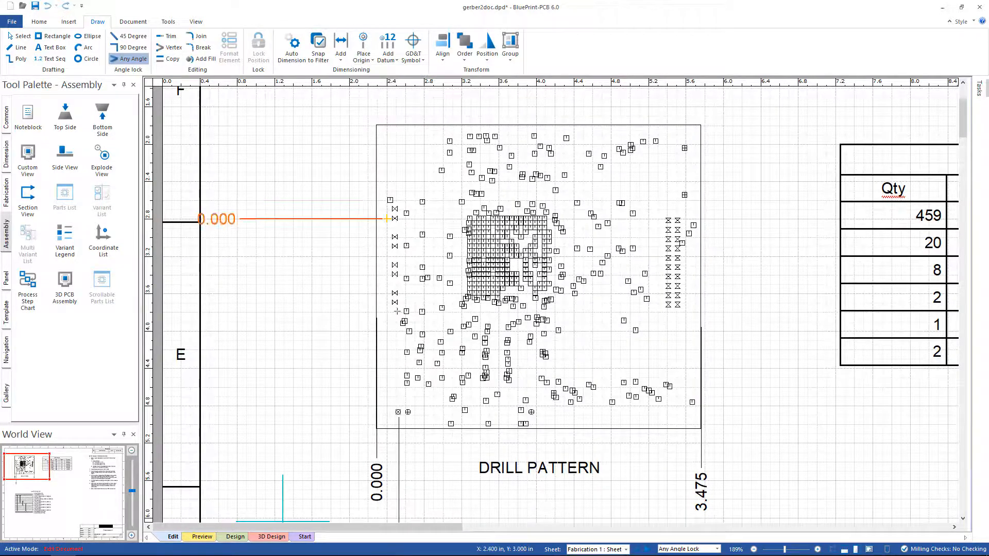
{"action": "left_click", "coordinate": [457, 428]}
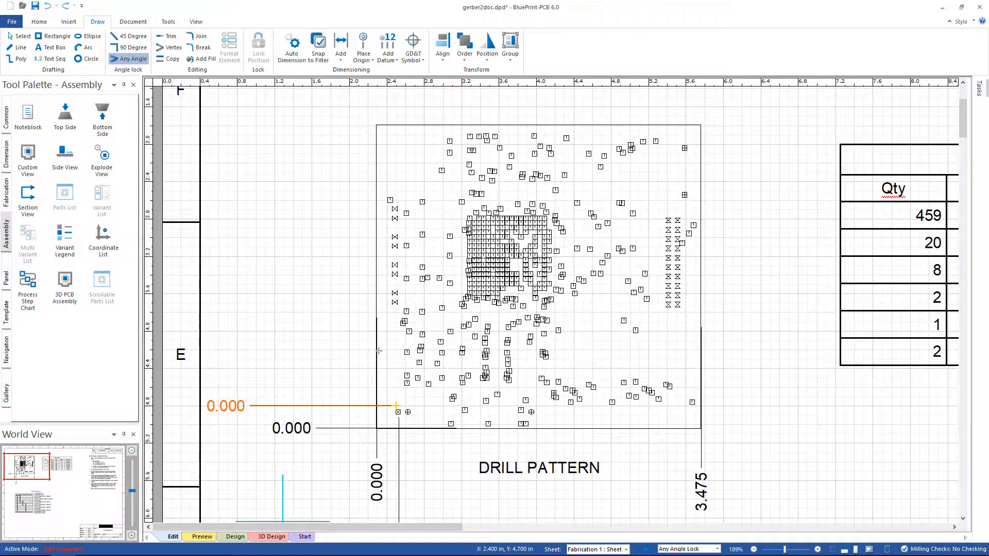
{"action": "left_click", "coordinate": [369, 308]}
- Add vertical coordinate dimensions to the board outline's top edge and to the hole near its lower-left corner
{"action": "left_click", "coordinate": [396, 60]}
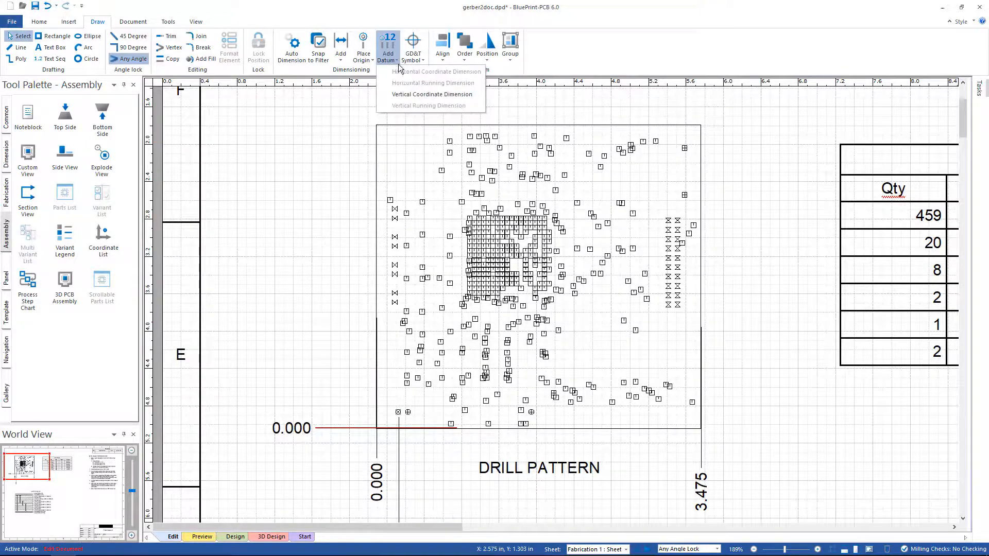
{"action": "left_click", "coordinate": [411, 93]}
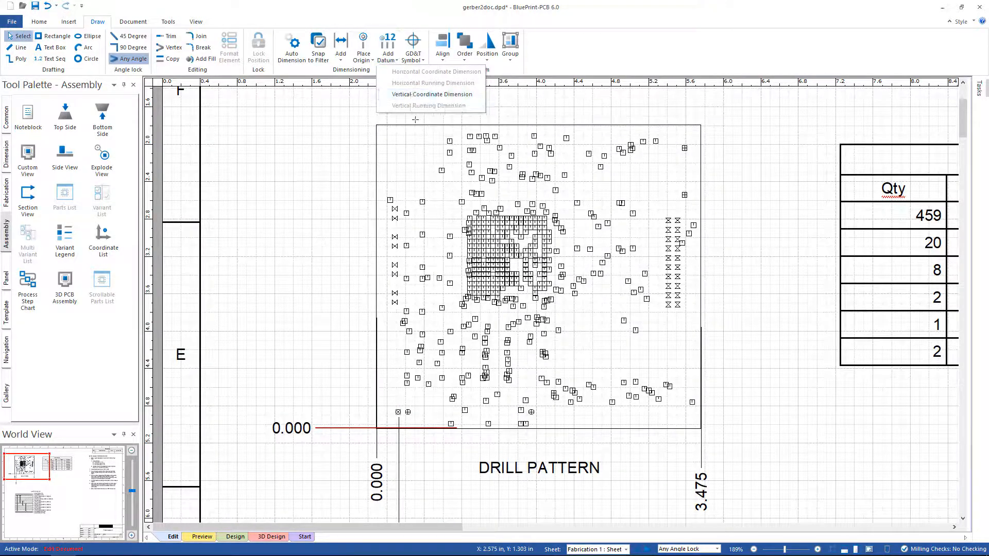
{"action": "left_click", "coordinate": [446, 127]}
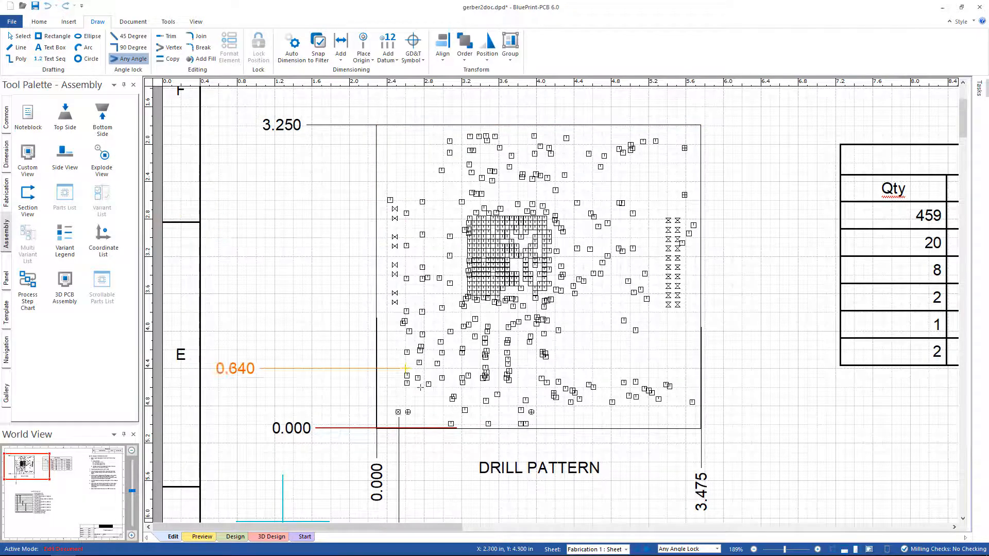
{"action": "left_click", "coordinate": [399, 412]}
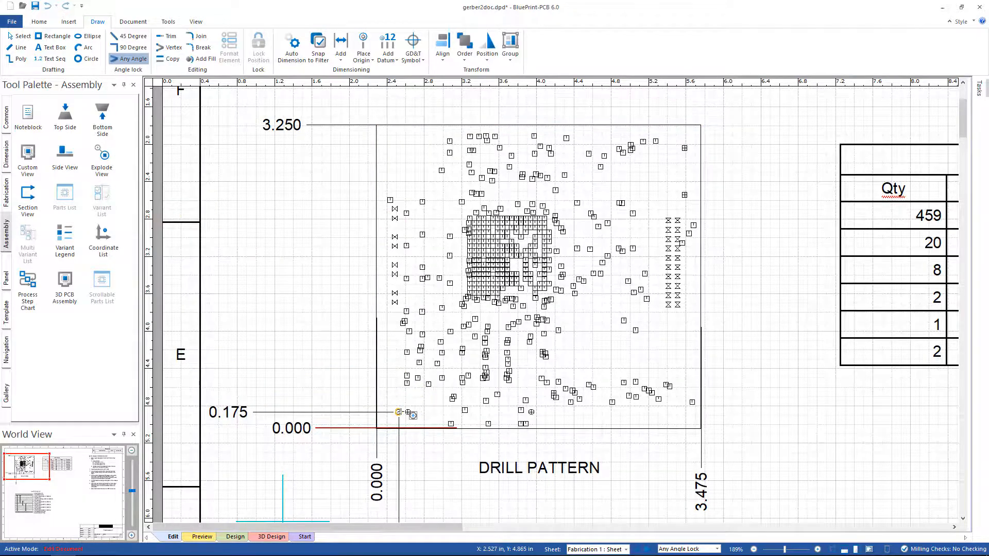
{"action": "key", "text": "Escape"}
- Align the tops of the three horizontal coordinate dimensions below the drill pattern
{"action": "scroll", "coordinate": [399, 412], "scroll_direction": "down", "scroll_amount": 2}
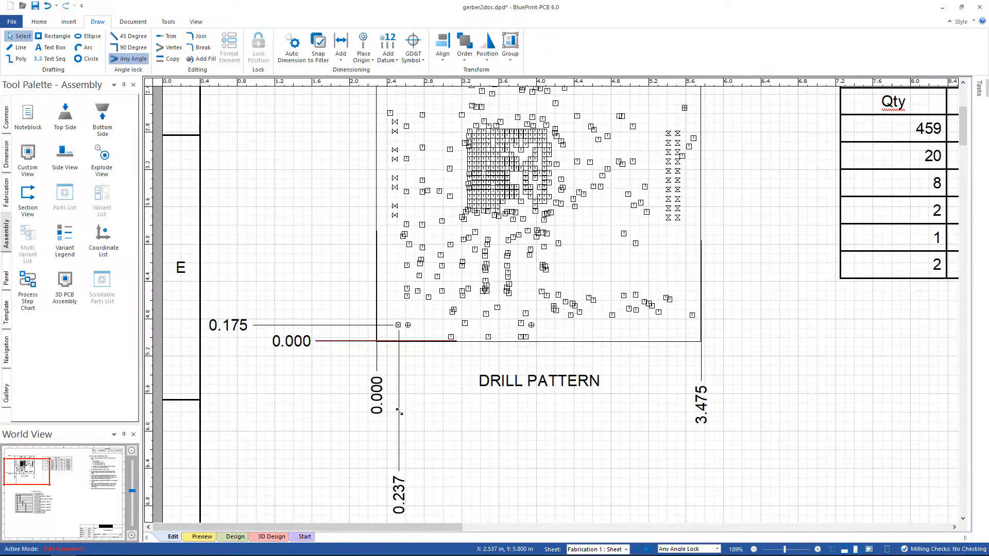
{"action": "mouse_move", "coordinate": [345, 362]}
{"action": "left_mouse_down"}
{"action": "mouse_move", "coordinate": [436, 437]}
{"action": "mouse_move", "coordinate": [631, 520]}
{"action": "mouse_move", "coordinate": [747, 507]}
{"action": "mouse_move", "coordinate": [740, 409]}
{"action": "mouse_move", "coordinate": [729, 415]}
{"action": "left_mouse_up"}
{"action": "right_click", "coordinate": [386, 291]}
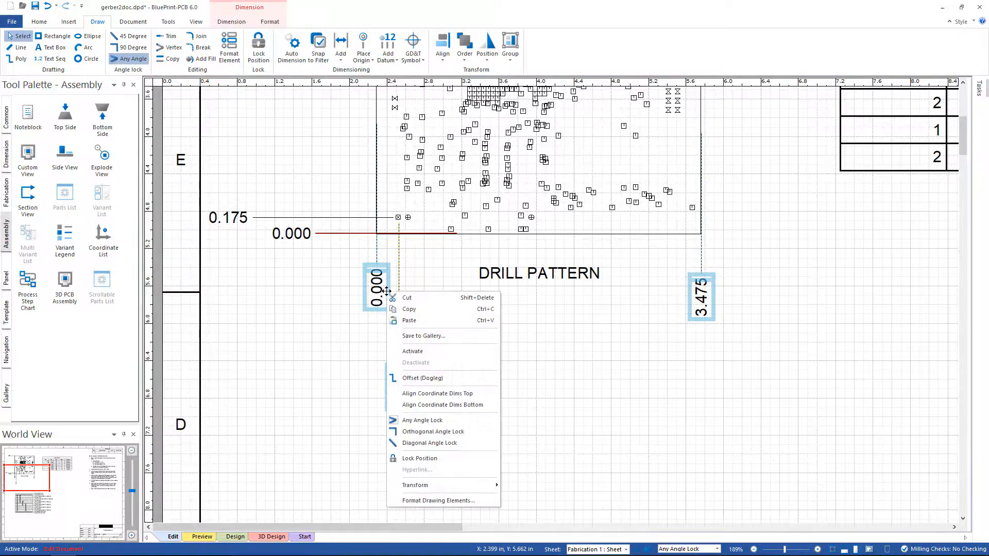
{"action": "left_click", "coordinate": [417, 394]}
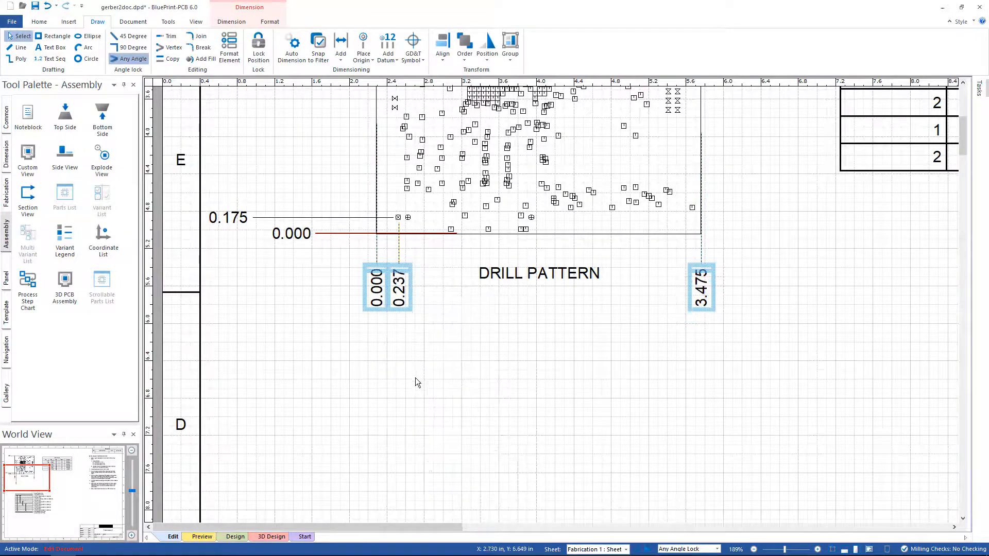
{"action": "scroll", "coordinate": [415, 379], "scroll_direction": "up", "scroll_amount": 5}
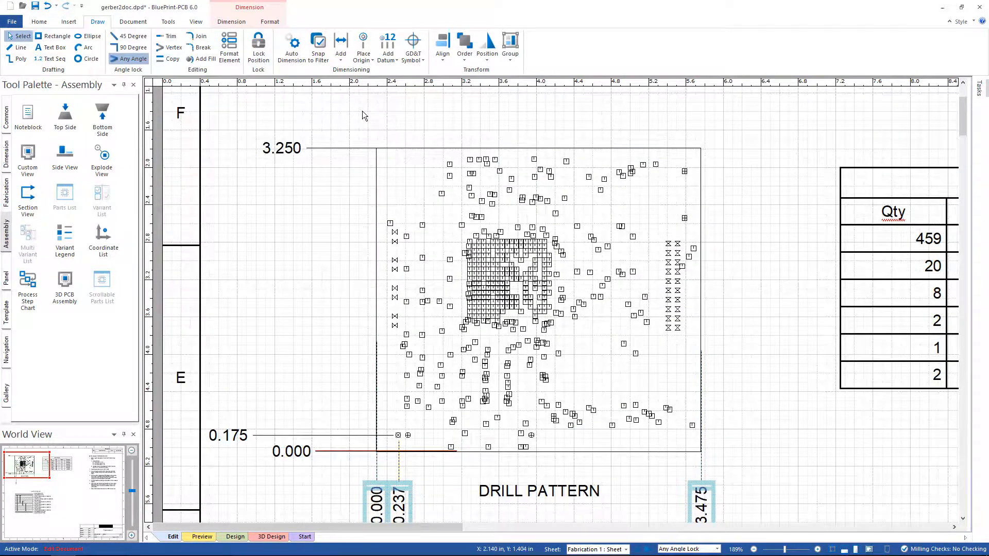
- Align the three vertical coordinate dimensions beside the drill pattern to the right
{"action": "left_click_drag", "start_coordinate": [362, 111], "coordinate": [204, 487]}
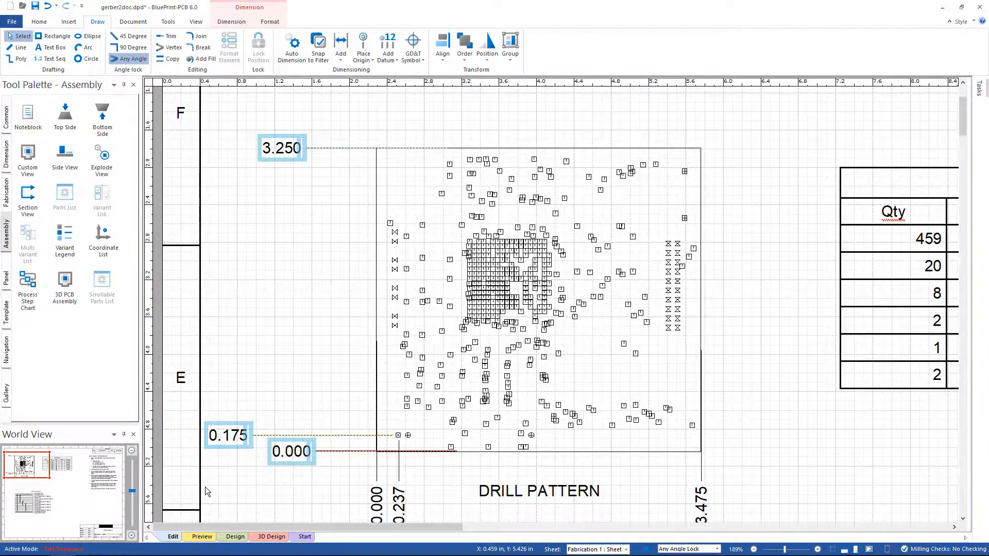
{"action": "right_click", "coordinate": [328, 148]}
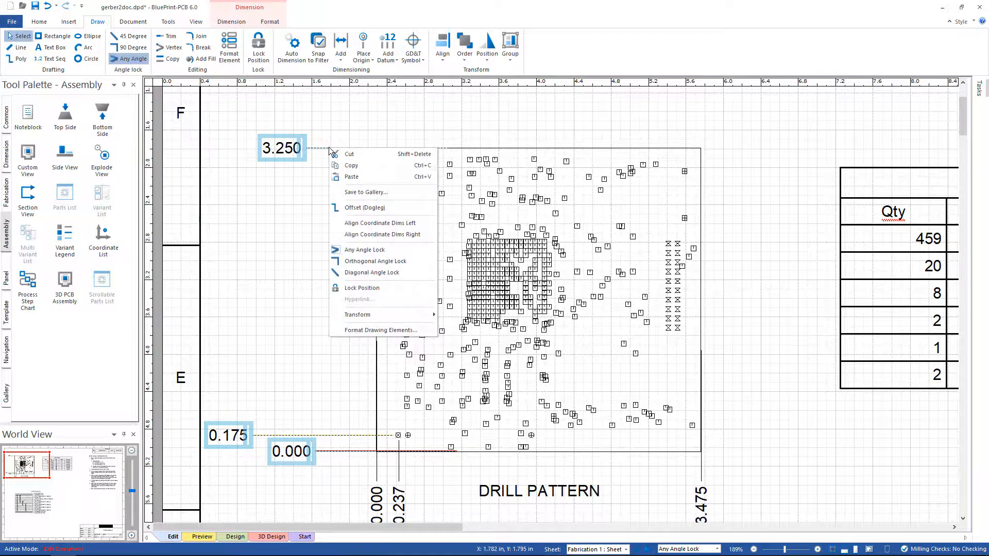
{"action": "left_click", "coordinate": [375, 234]}
{"action": "left_click", "coordinate": [313, 286]}
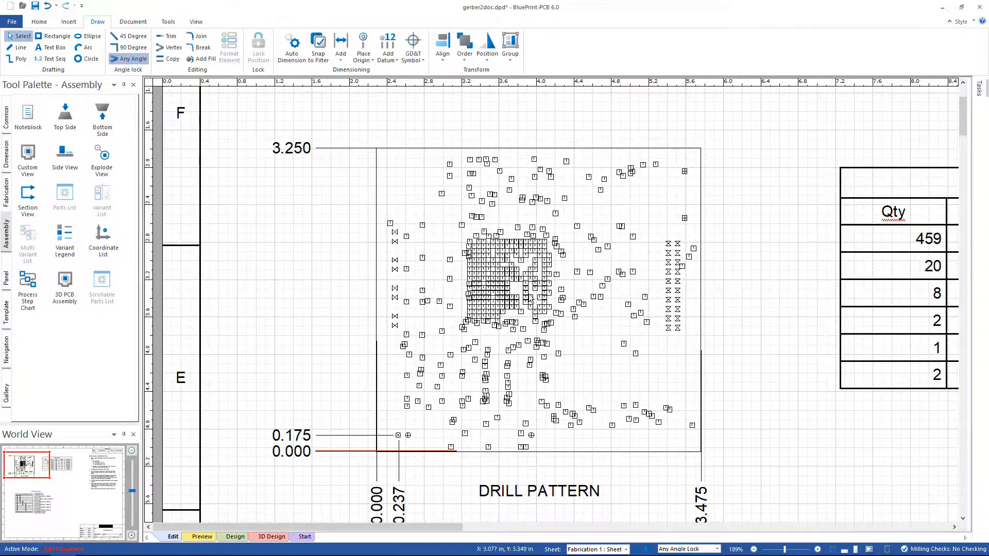
- Review both fabrication sheets, examining the layer stack-up, notes, and the drill patterns and charts for each layer span
{"action": "scroll", "coordinate": [603, 383], "scroll_direction": "down", "scroll_amount": 5, "text": "ctrl"}
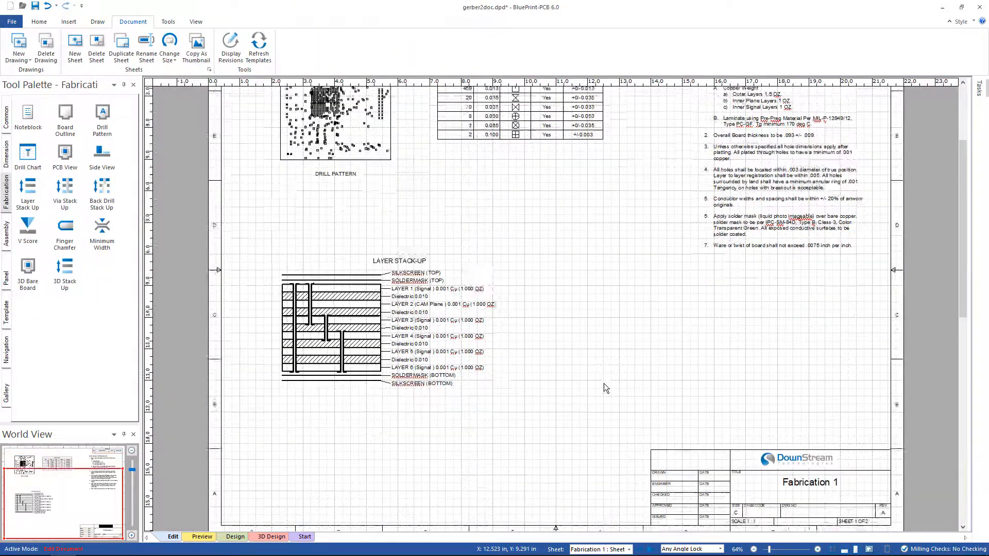
{"action": "scroll", "coordinate": [602, 385], "scroll_direction": "down", "scroll_amount": 10}
{"action": "scroll", "coordinate": [602, 389], "scroll_direction": "up", "scroll_amount": 10}
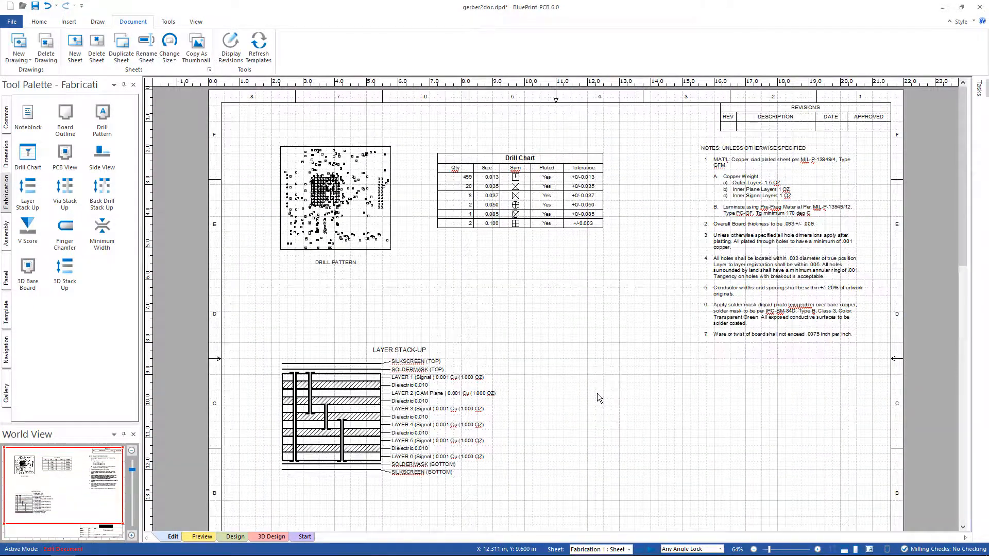
{"action": "scroll", "coordinate": [597, 394], "scroll_direction": "down", "scroll_amount": 10}
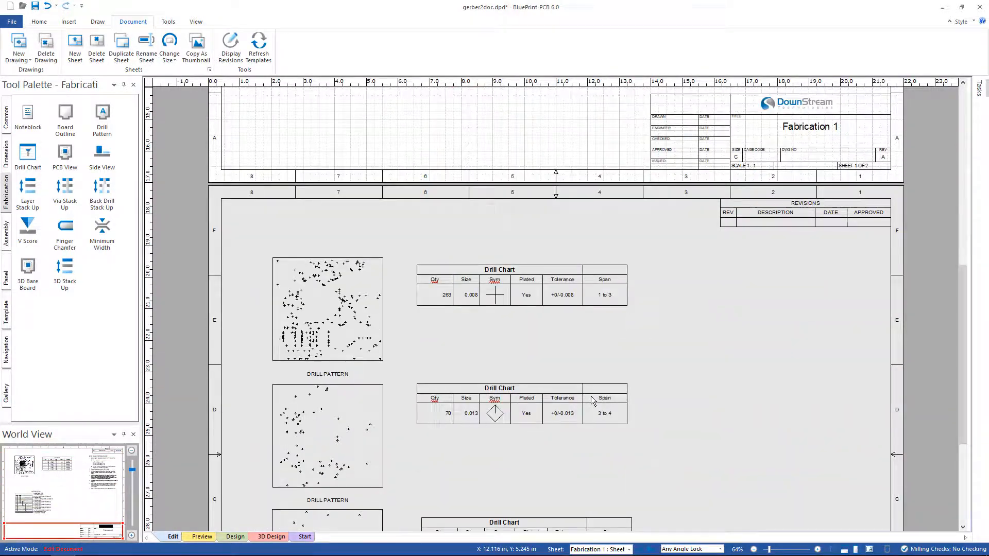
{"action": "scroll", "coordinate": [592, 401], "scroll_direction": "down", "scroll_amount": 4}
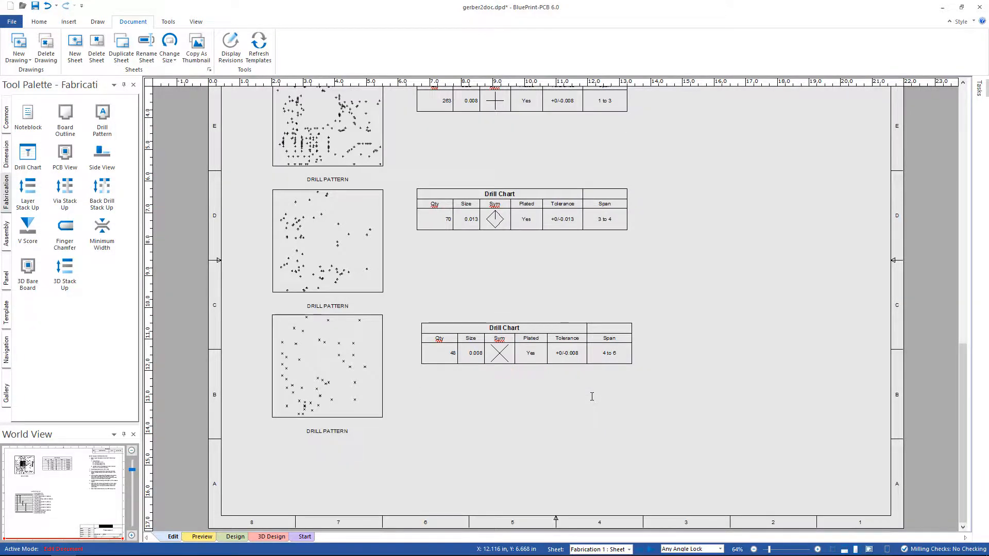
{"action": "scroll", "coordinate": [592, 397], "scroll_direction": "up", "scroll_amount": 14}
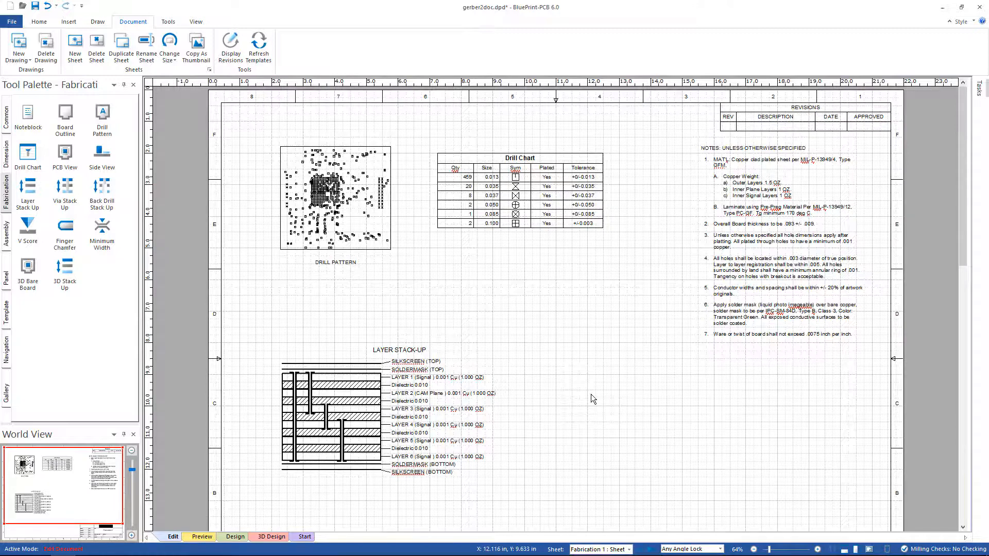
{"action": "scroll", "coordinate": [591, 394], "scroll_direction": "down", "scroll_amount": 9}
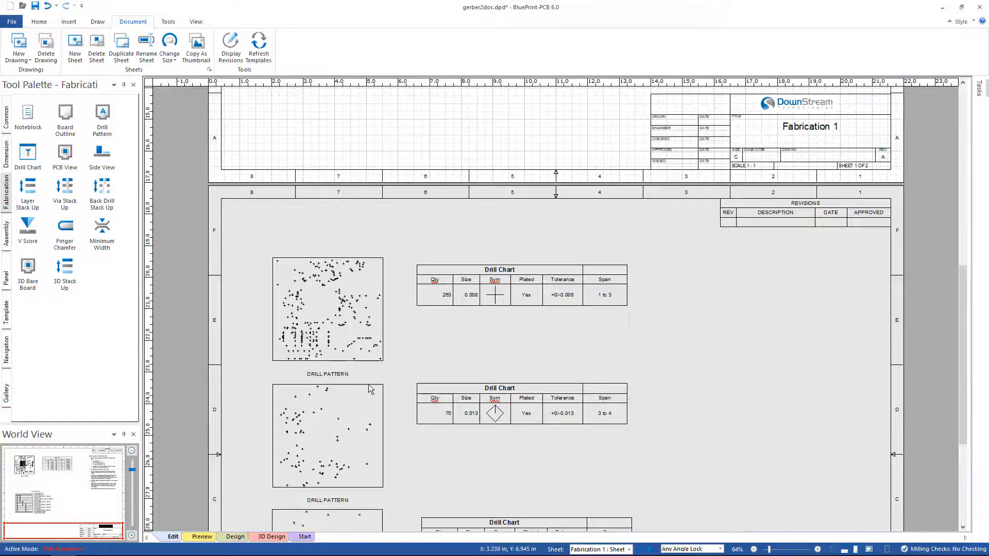
{"action": "scroll", "coordinate": [399, 451], "scroll_direction": "down", "scroll_amount": 3}
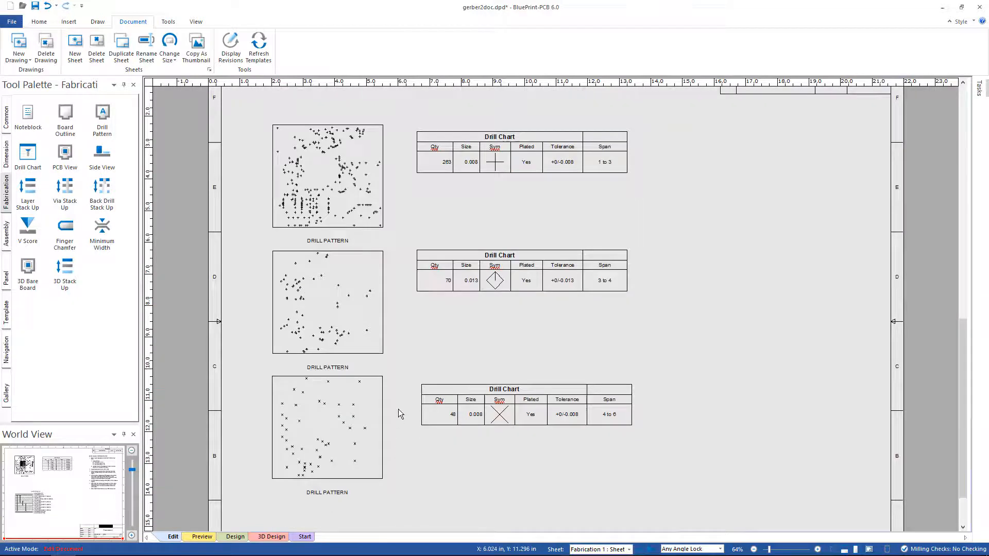
{"action": "scroll", "coordinate": [560, 369], "scroll_direction": "down", "scroll_amount": 1}
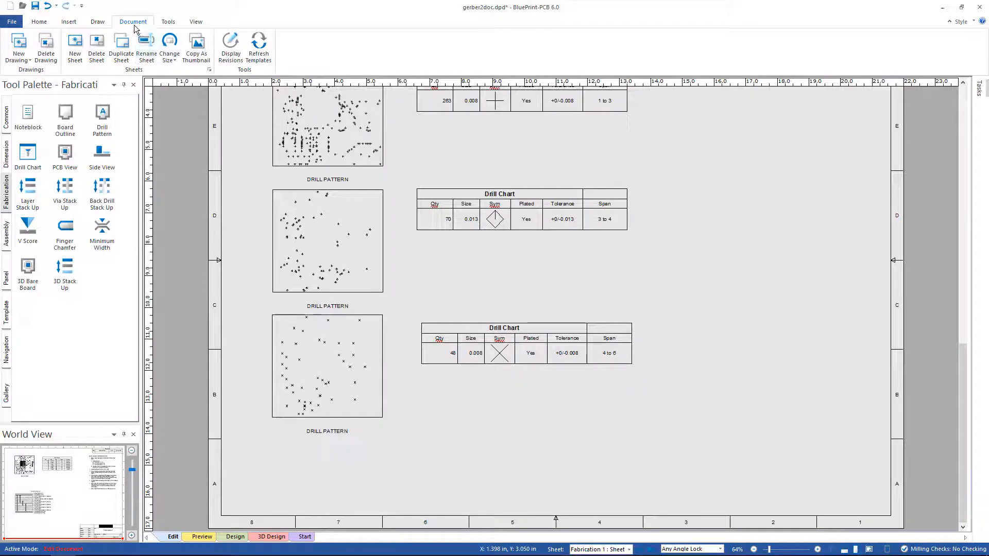
- Create a new assembly drawing in the document
{"action": "left_click", "coordinate": [20, 55]}
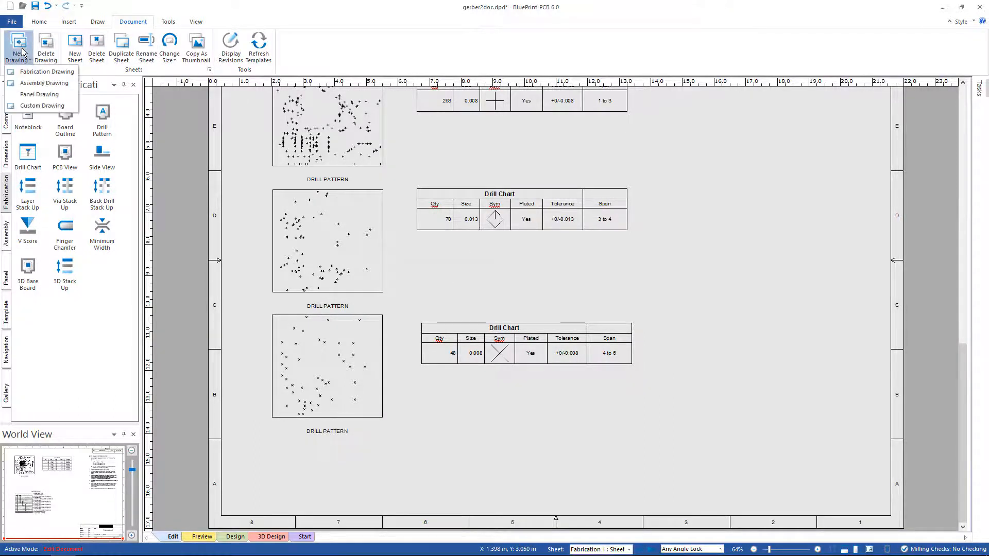
{"action": "left_click", "coordinate": [32, 84]}
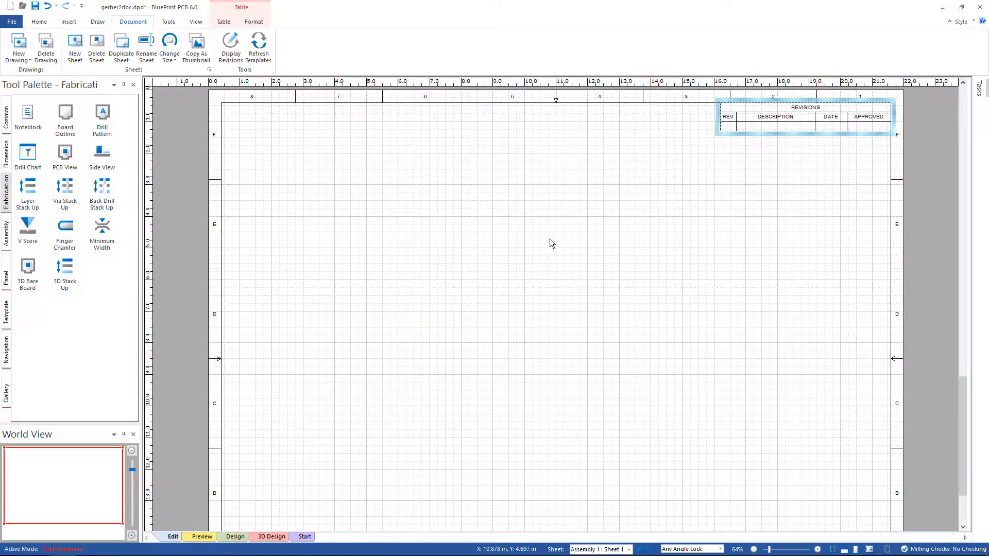
{"action": "scroll", "coordinate": [549, 239], "scroll_direction": "down", "scroll_amount": 2}
{"action": "scroll", "coordinate": [548, 238], "scroll_direction": "up", "scroll_amount": 1}
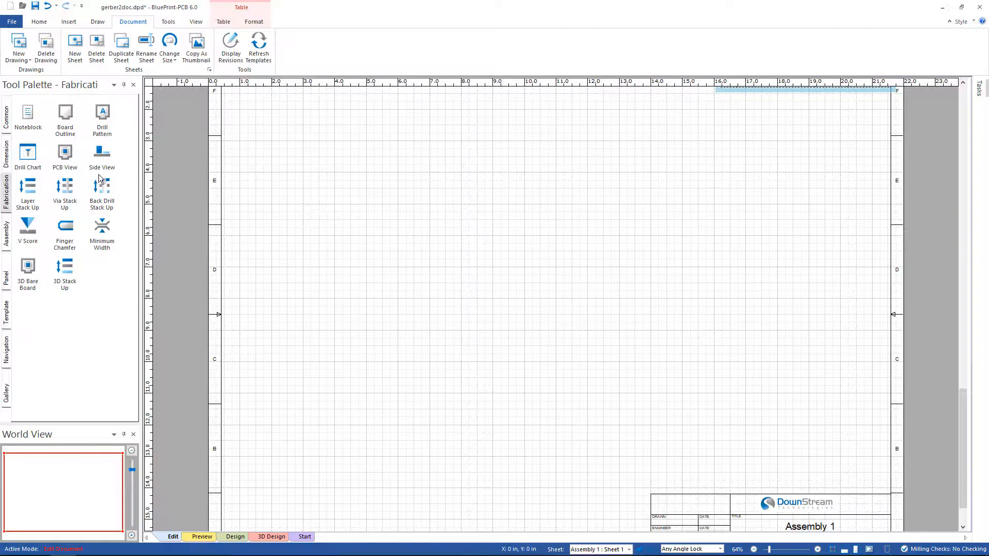
- Add a top-side assembly view of the board and position it in the left half of the assembly sheet
{"action": "left_click", "coordinate": [7, 234]}
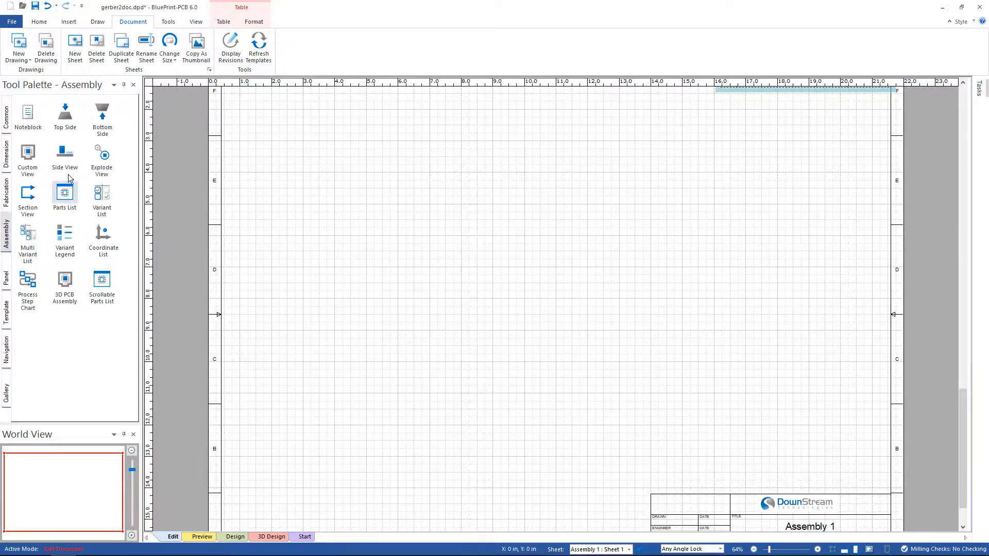
{"action": "left_click", "coordinate": [66, 123]}
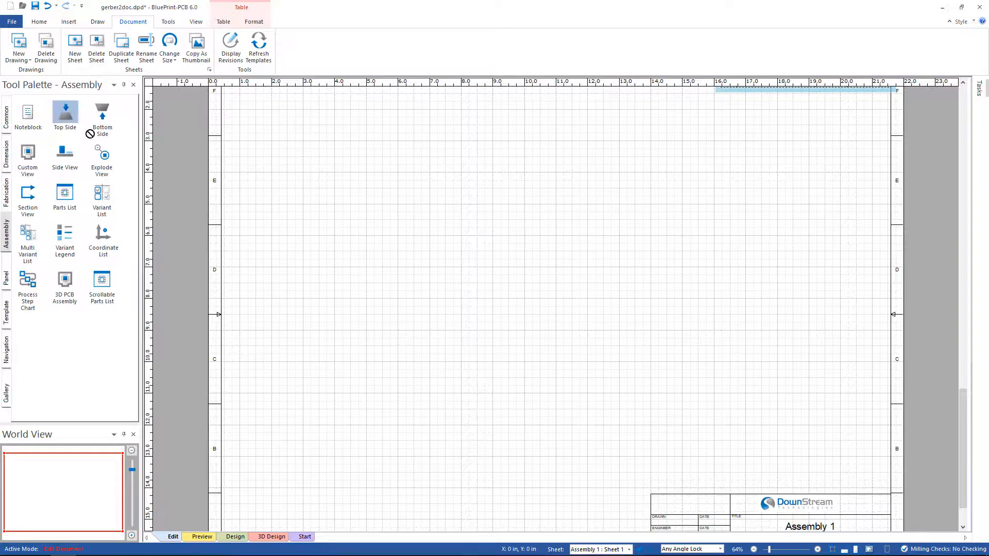
{"action": "left_click", "coordinate": [433, 250]}
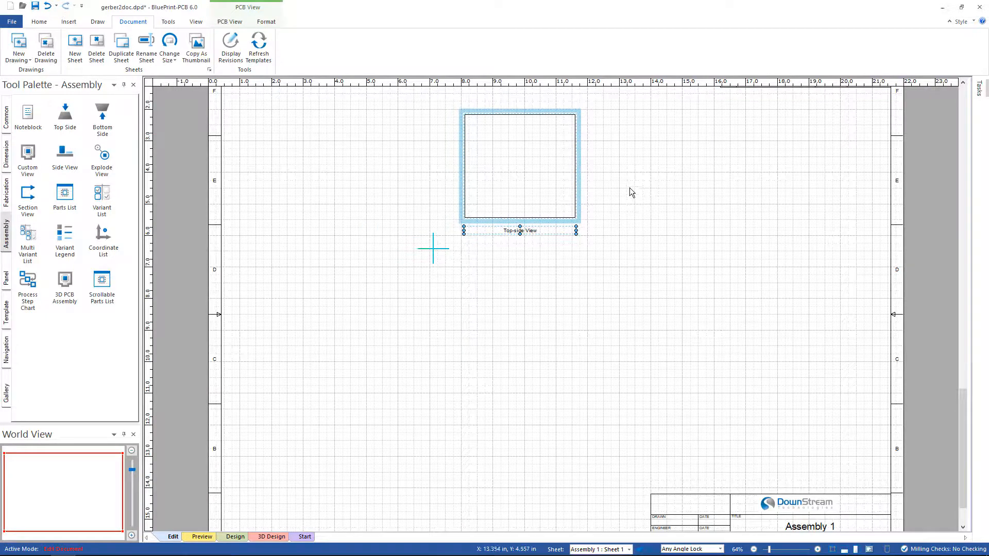
{"action": "left_click_drag", "start_coordinate": [580, 172], "coordinate": [475, 246]}
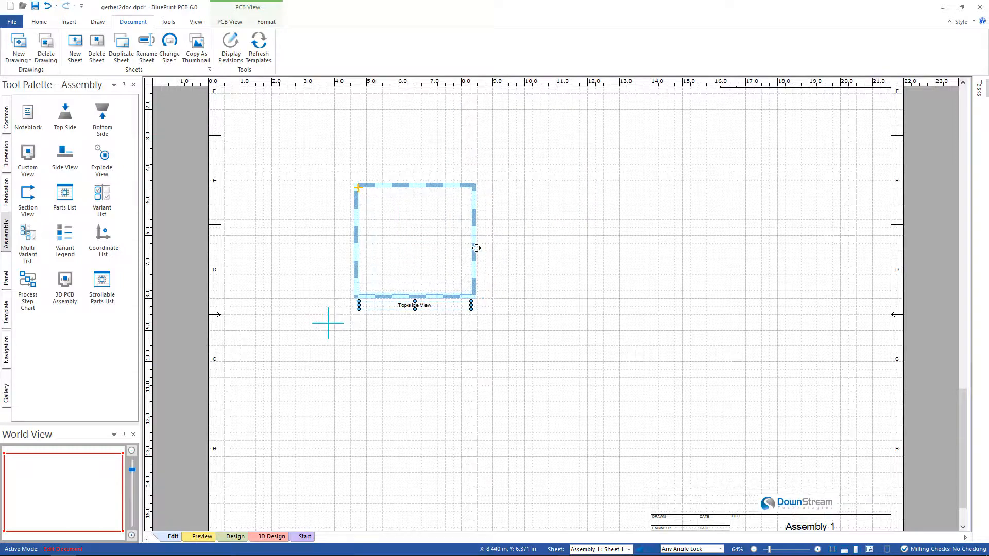
- Add the assembly noteblock and position it near the upper-right corner of the assembly sheet
{"action": "left_click", "coordinate": [25, 119]}
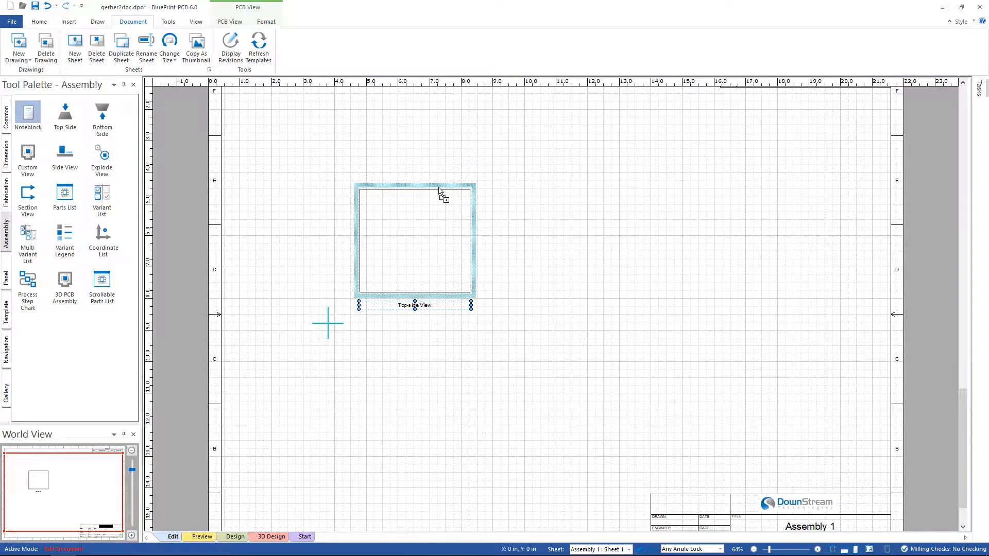
{"action": "left_click", "coordinate": [705, 201]}
{"action": "left_click_drag", "start_coordinate": [740, 198], "coordinate": [734, 121]}
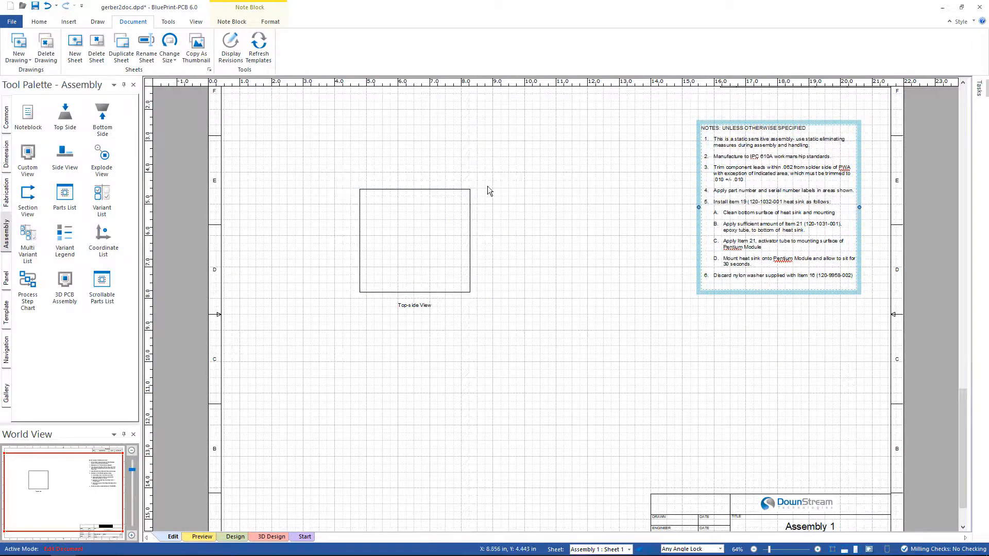
- Format the top-side view to display layer adt001027.pho's object types, including Route, Via, Pin, Drill, Bottom Components, PCB and Text
{"action": "left_click", "coordinate": [435, 187]}
{"action": "right_click", "coordinate": [436, 187]}
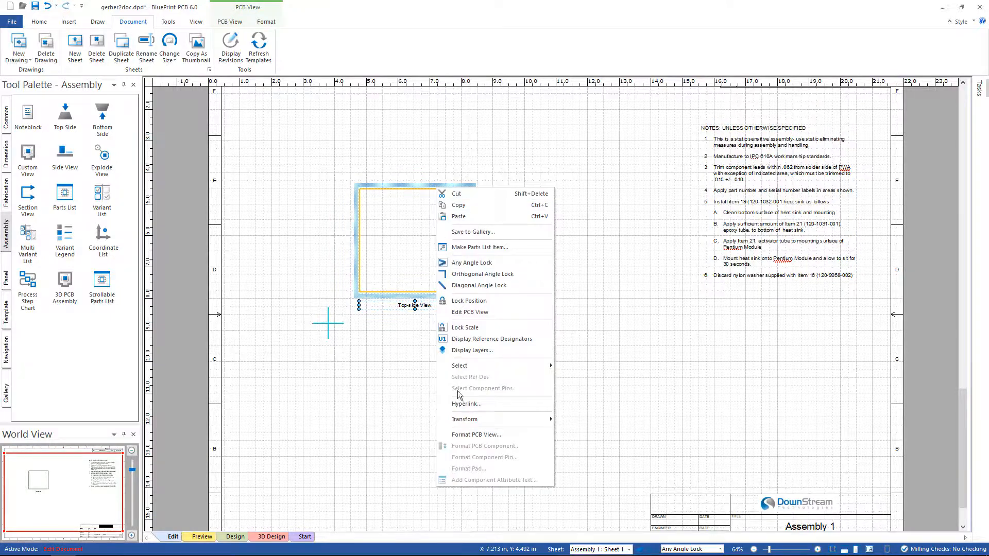
{"action": "left_click", "coordinate": [474, 433]}
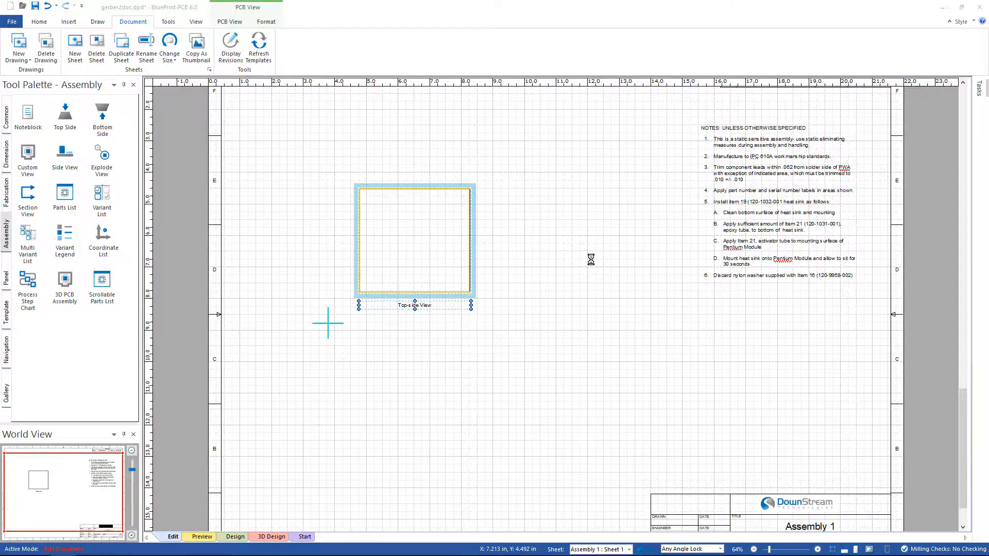
{"action": "left_click", "coordinate": [456, 354]}
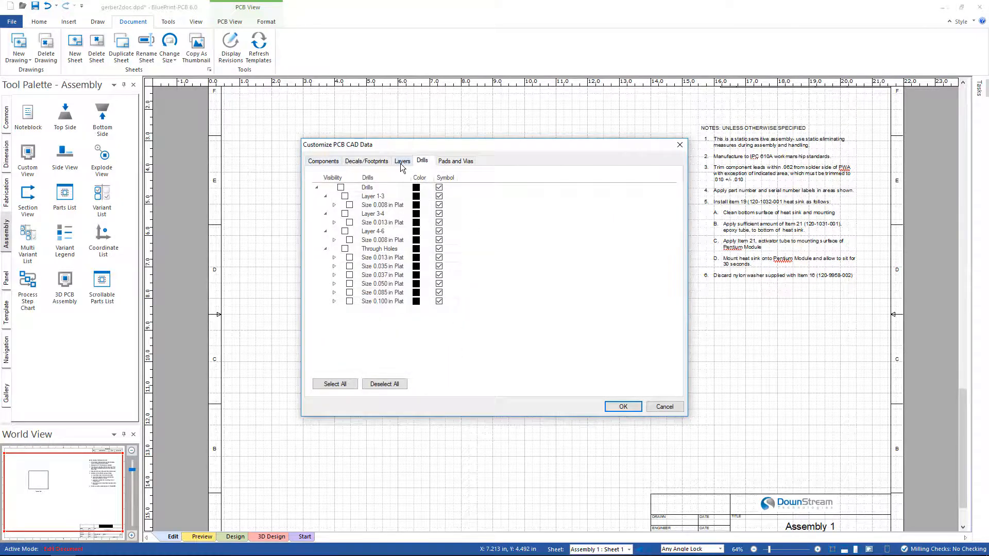
{"action": "left_click", "coordinate": [401, 161]}
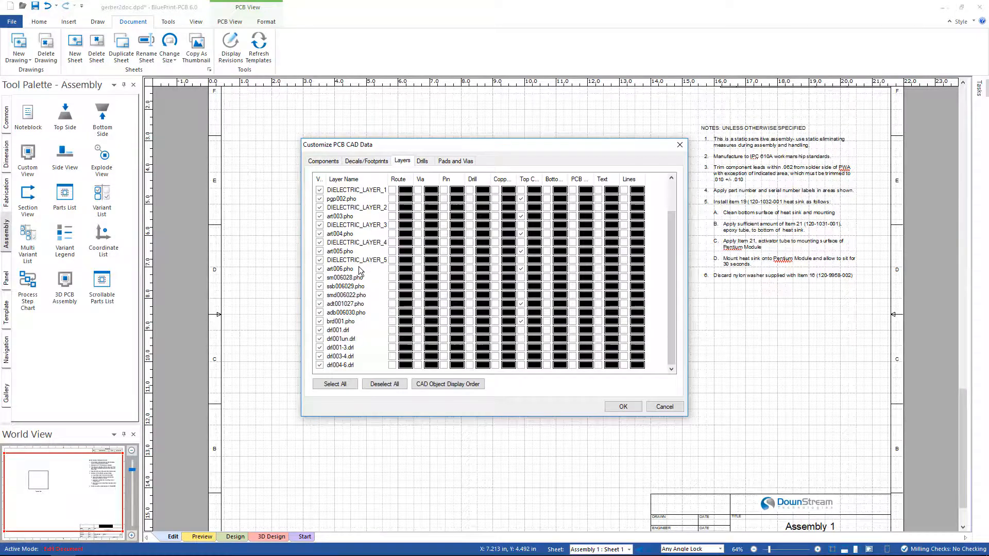
{"action": "left_click", "coordinate": [392, 304]}
{"action": "left_click", "coordinate": [418, 305]}
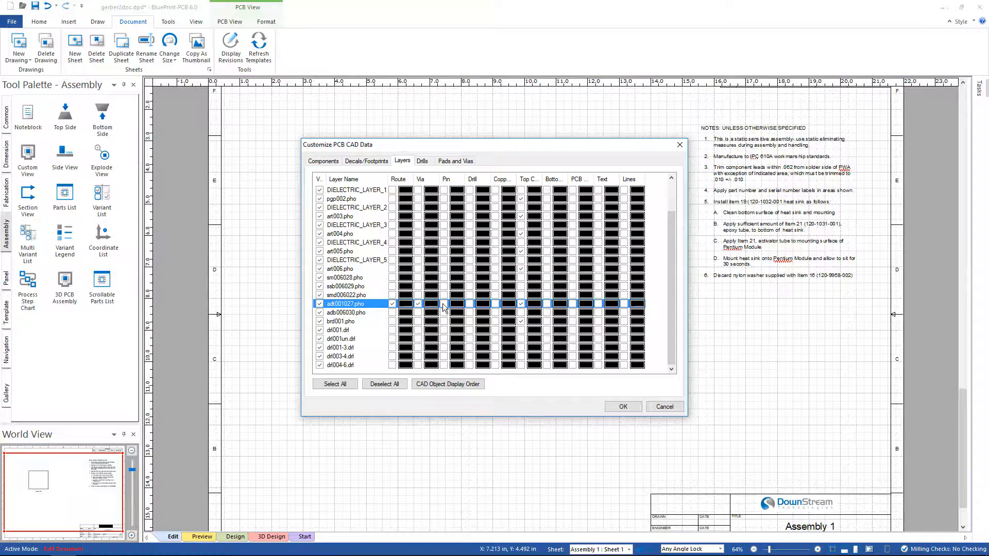
{"action": "left_click", "coordinate": [444, 305]}
{"action": "left_click", "coordinate": [470, 305]}
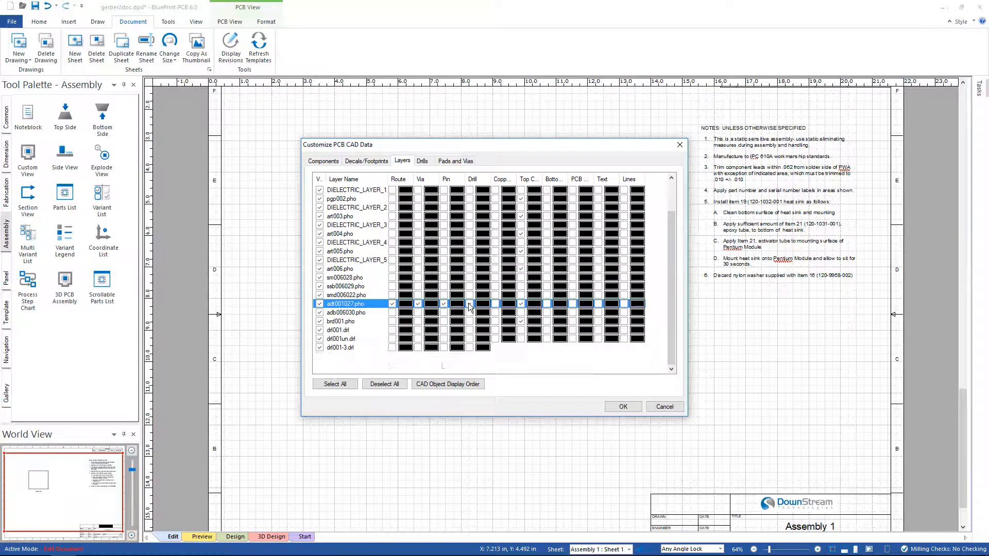
{"action": "left_click", "coordinate": [547, 304]}
{"action": "left_click", "coordinate": [573, 305]}
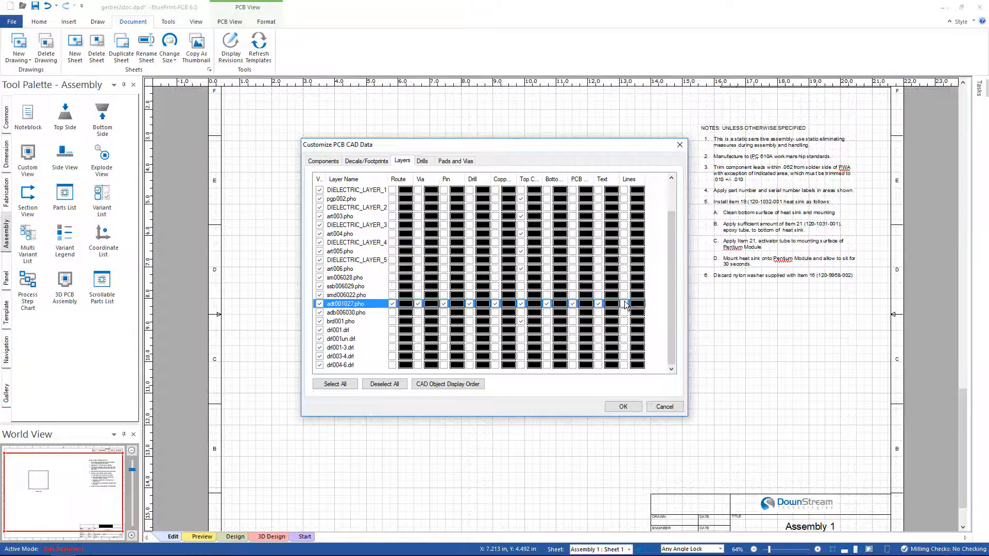
{"action": "left_click", "coordinate": [623, 407]}
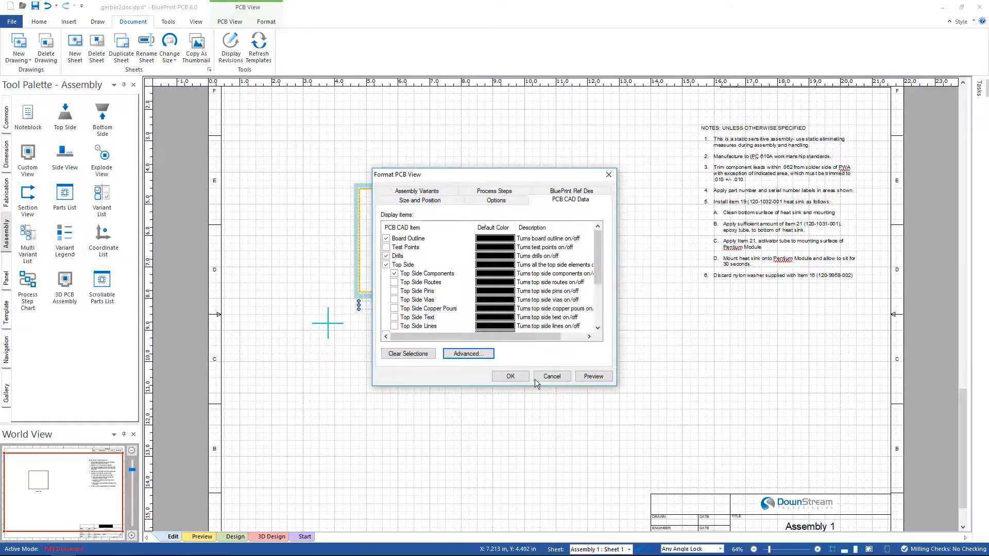
{"action": "left_click", "coordinate": [509, 376]}
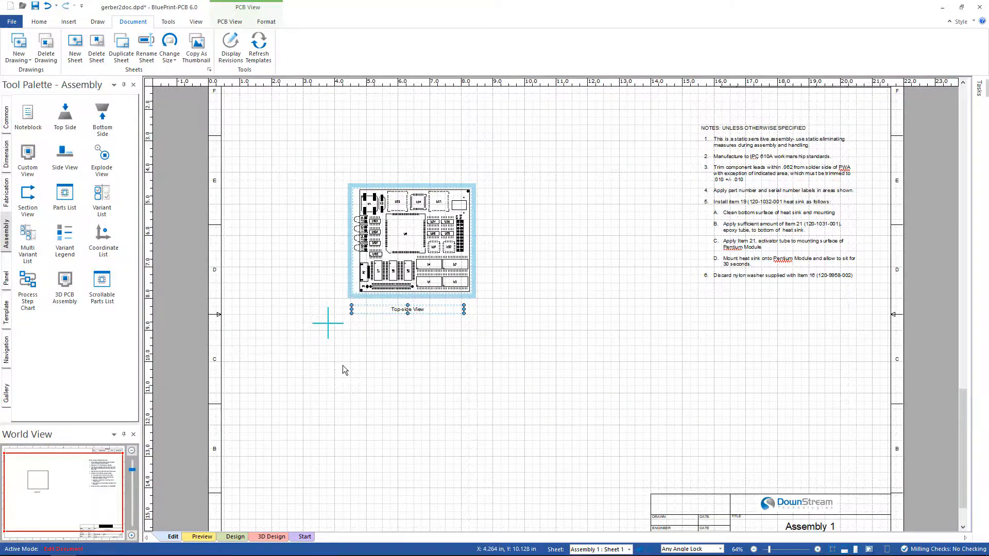
- Move the top-side view to the assembly sheet's upper-left area and place a bottom-side view directly below it
{"action": "scroll", "coordinate": [343, 365], "scroll_direction": "down", "scroll_amount": 1}
{"action": "scroll", "coordinate": [345, 366], "scroll_direction": "up", "scroll_amount": 2}
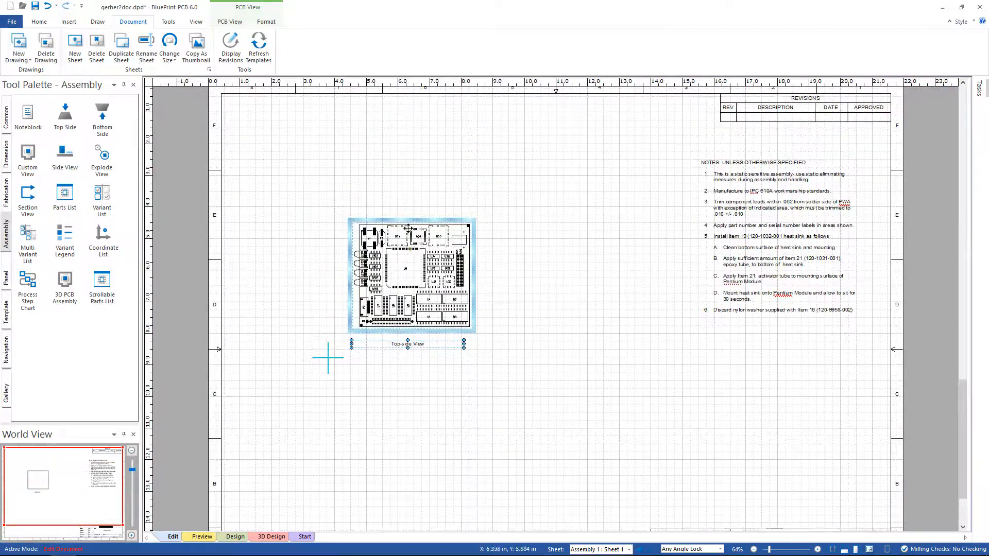
{"action": "left_click_drag", "start_coordinate": [398, 216], "coordinate": [333, 129]}
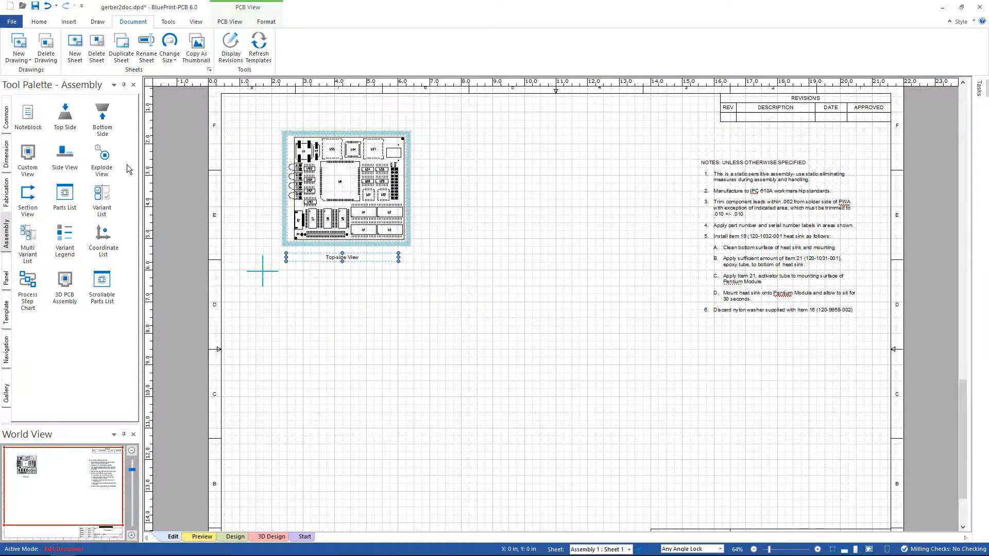
{"action": "left_click_drag", "start_coordinate": [106, 109], "coordinate": [360, 375]}
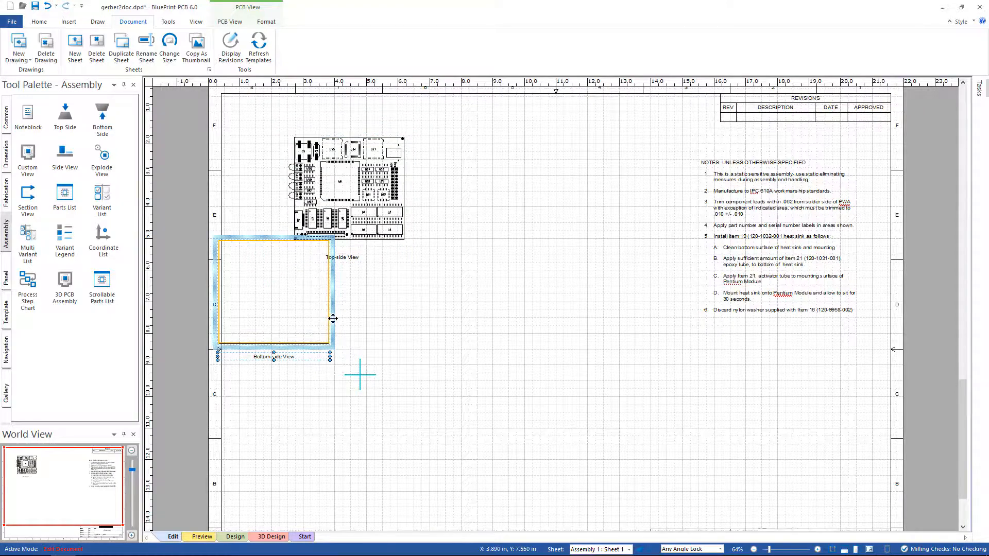
{"action": "left_click_drag", "start_coordinate": [332, 317], "coordinate": [397, 380]}
- Format the bottom-side view to display layer adb006030.pho's object types, including Route, Via, Pin, Drill, Copper and PCB, and shift the view slightly right
{"action": "right_click", "coordinate": [364, 297]}
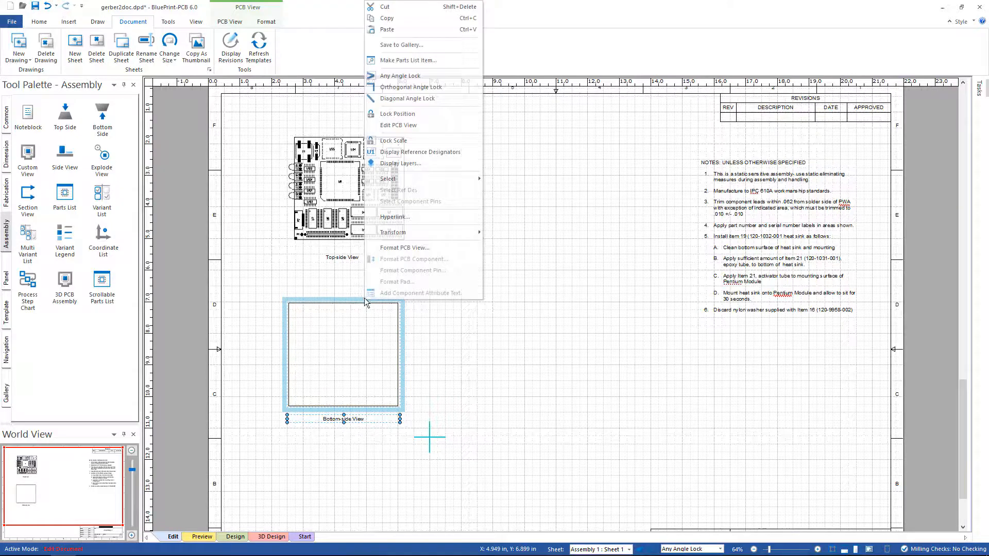
{"action": "left_click", "coordinate": [465, 281]}
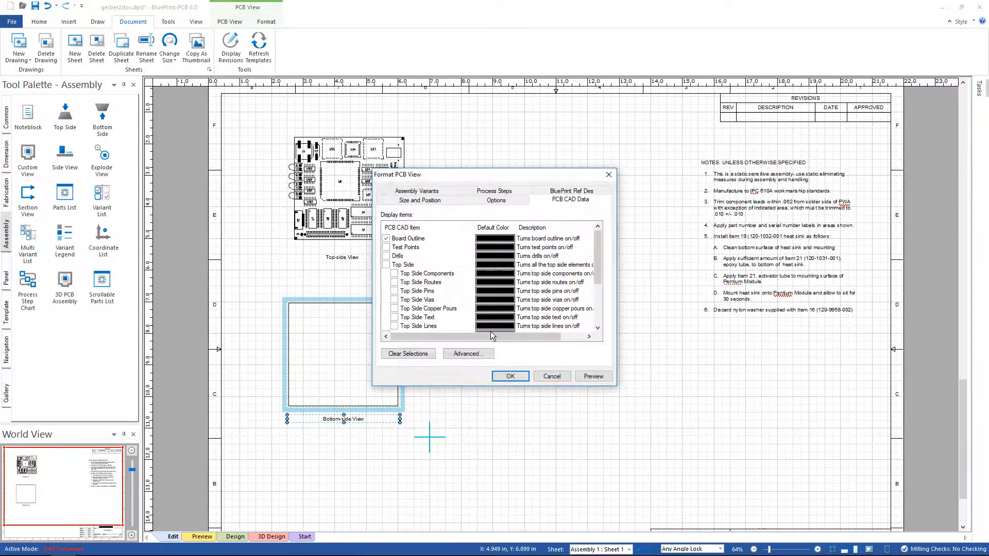
{"action": "left_click", "coordinate": [466, 354]}
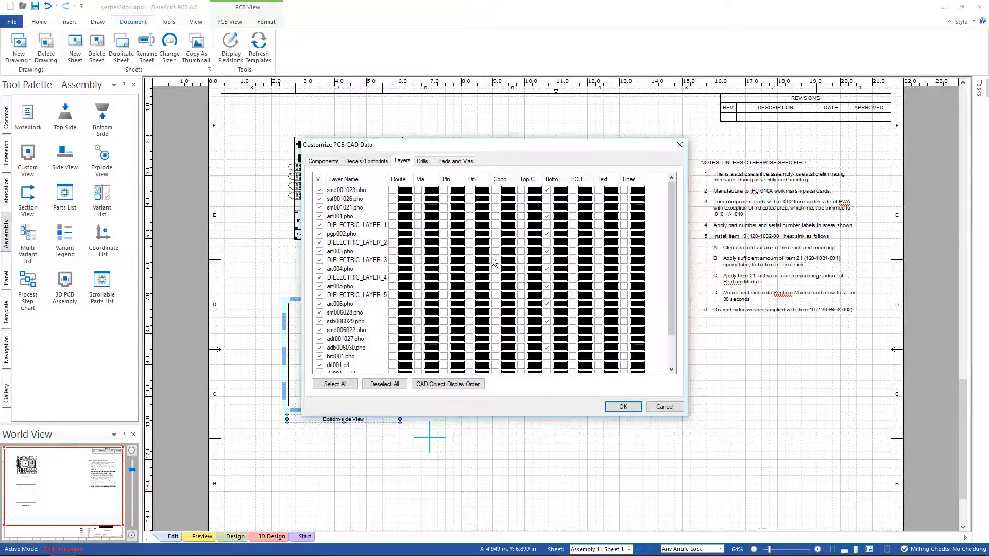
{"action": "left_click", "coordinate": [394, 349]}
{"action": "left_click", "coordinate": [418, 347]}
{"action": "left_click", "coordinate": [443, 348]}
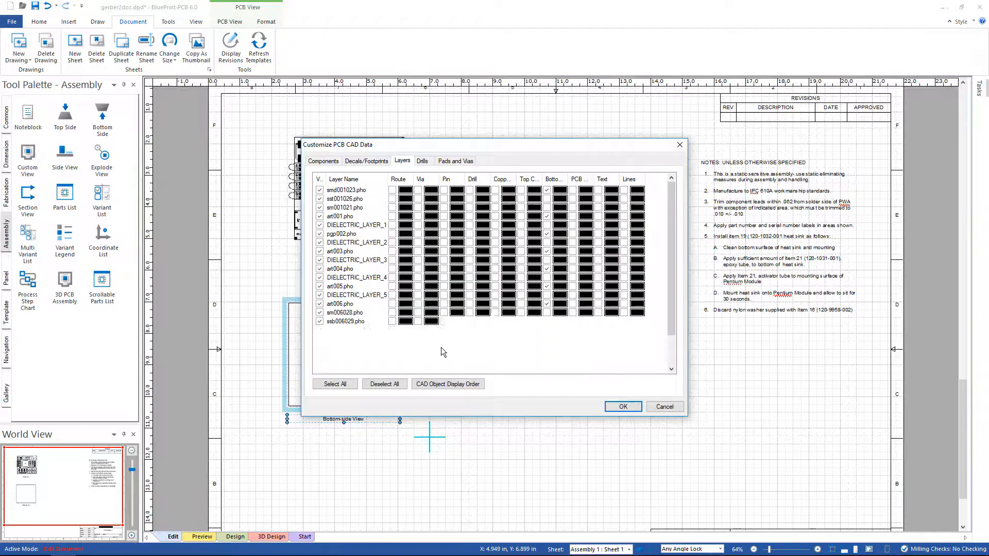
{"action": "left_click", "coordinate": [458, 348]}
{"action": "left_click", "coordinate": [469, 348]}
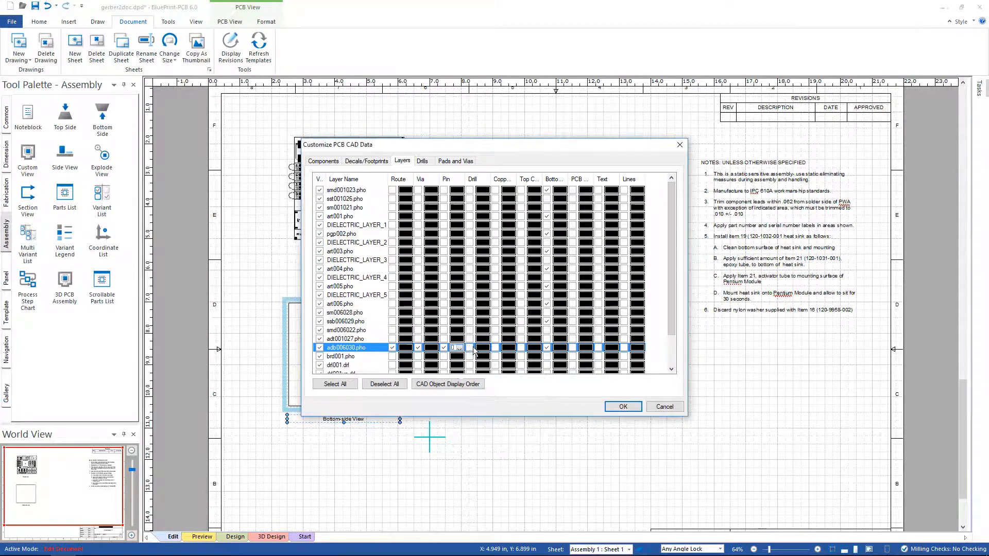
{"action": "left_click", "coordinate": [469, 349]}
{"action": "left_click", "coordinate": [495, 347]}
{"action": "left_click", "coordinate": [521, 348]}
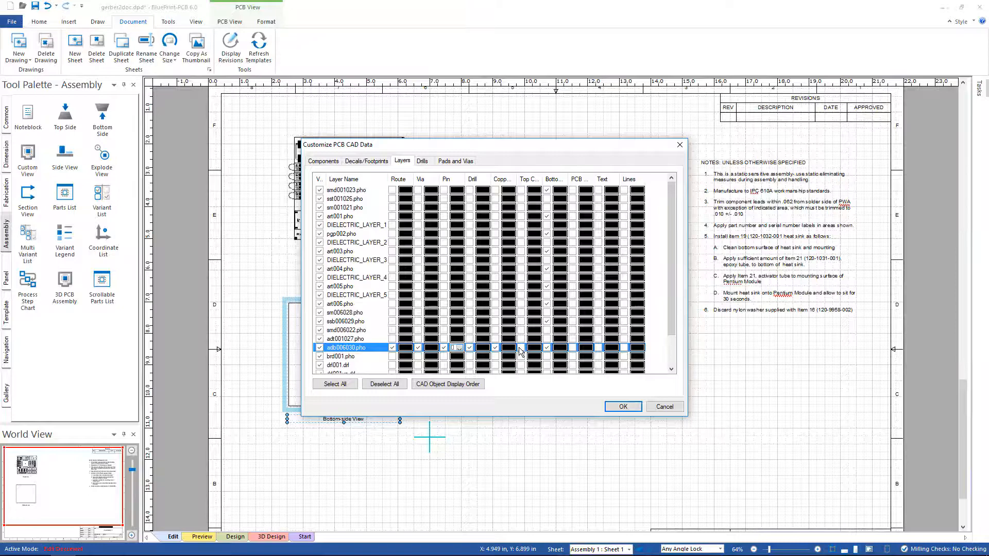
{"action": "left_click", "coordinate": [573, 348]}
{"action": "left_click", "coordinate": [623, 406]}
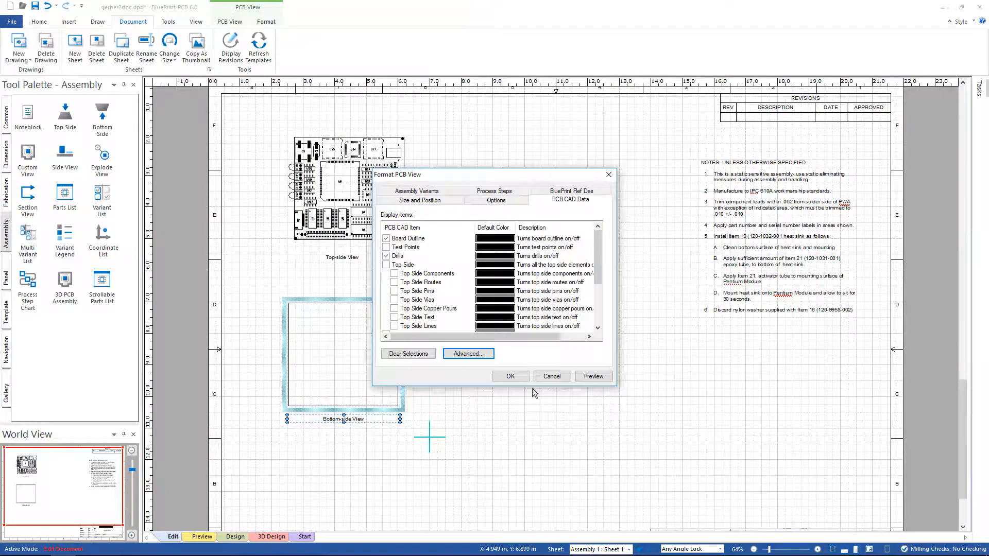
{"action": "left_click", "coordinate": [509, 376]}
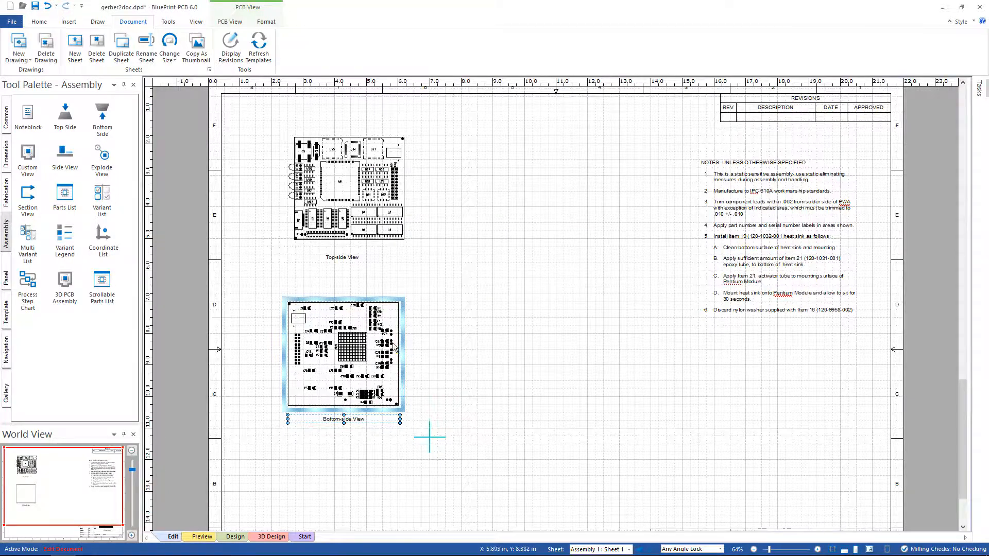
{"action": "left_click_drag", "start_coordinate": [399, 339], "coordinate": [413, 339]}
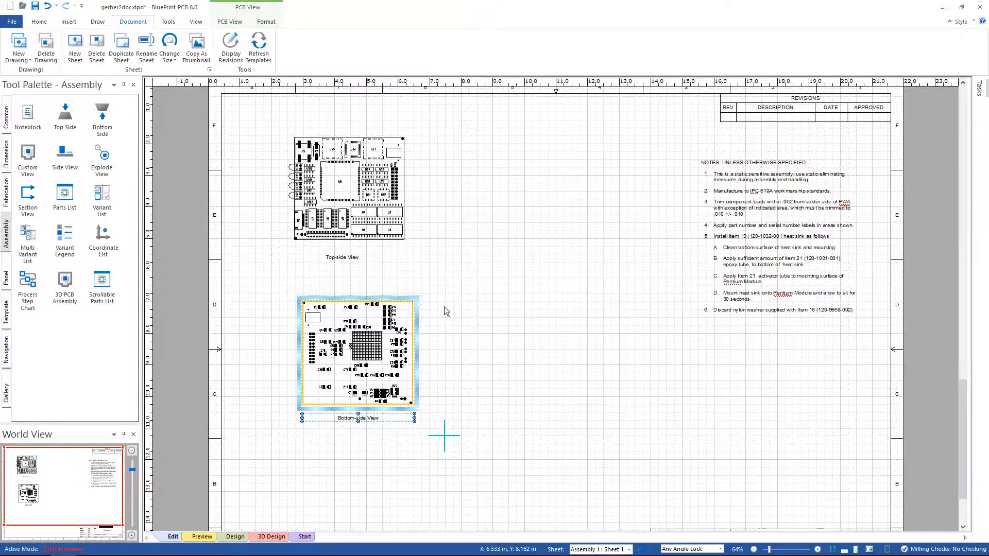
- Display the document's sheets side by side so the fabrication and assembly sheets fit in one overview
{"action": "left_click", "coordinate": [197, 22]}
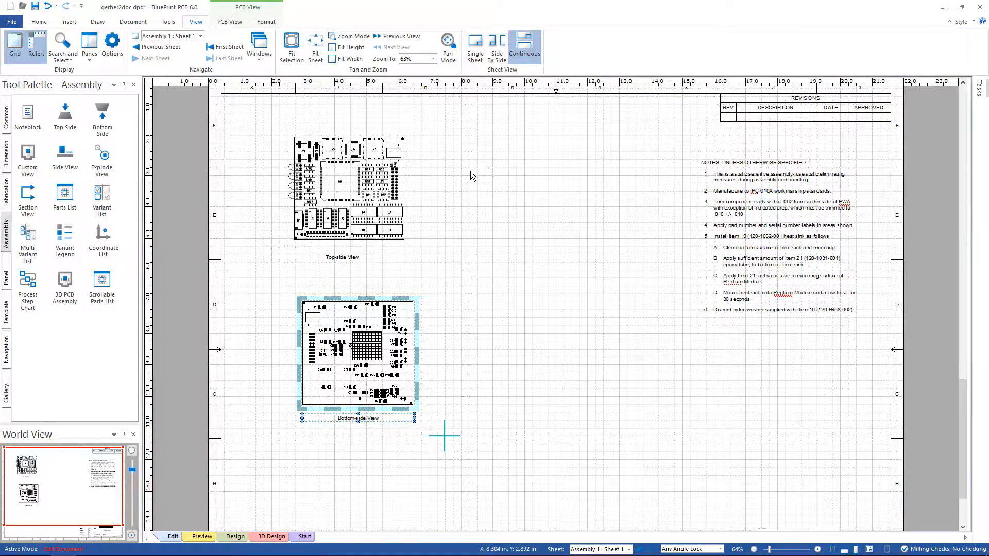
{"action": "left_click", "coordinate": [500, 52]}
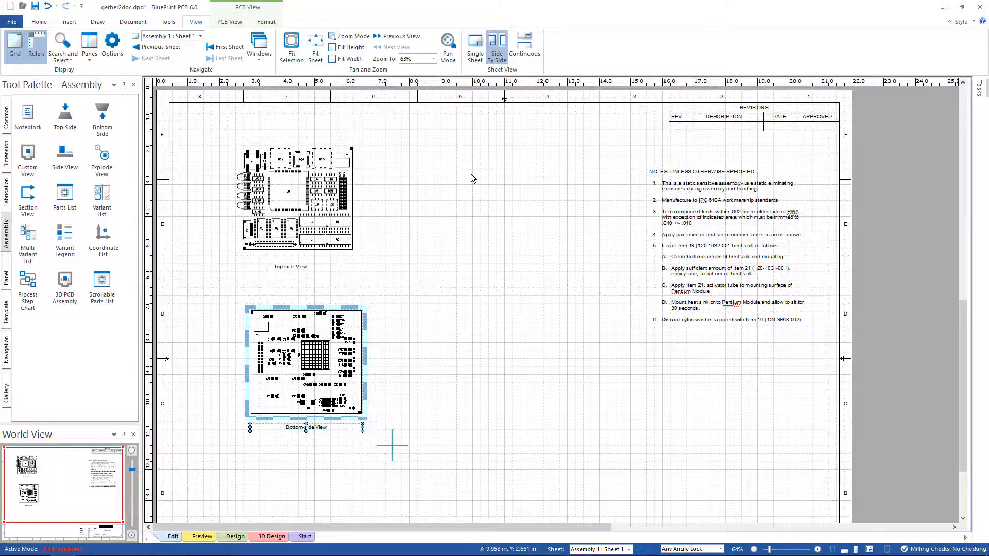
{"action": "scroll", "coordinate": [470, 174], "scroll_direction": "down", "scroll_amount": 3}
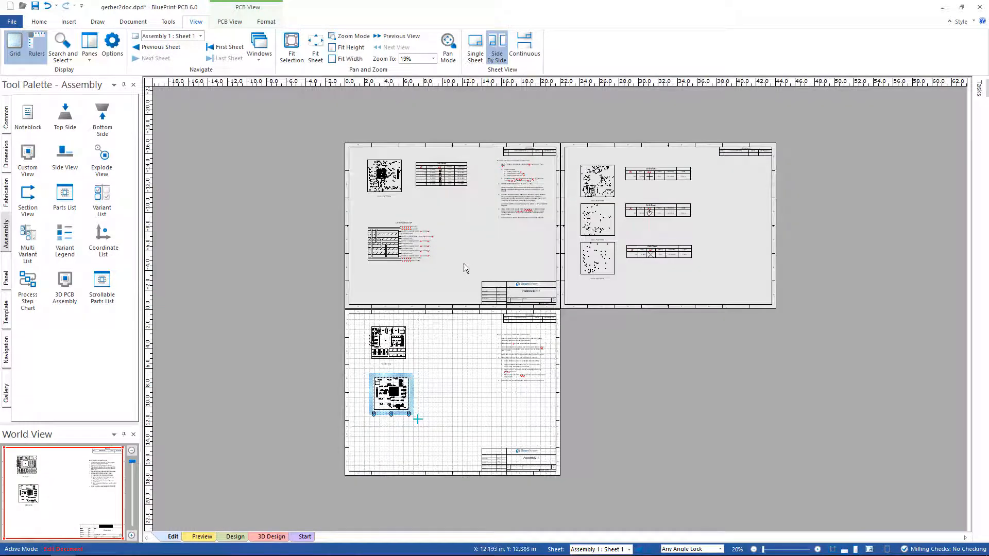